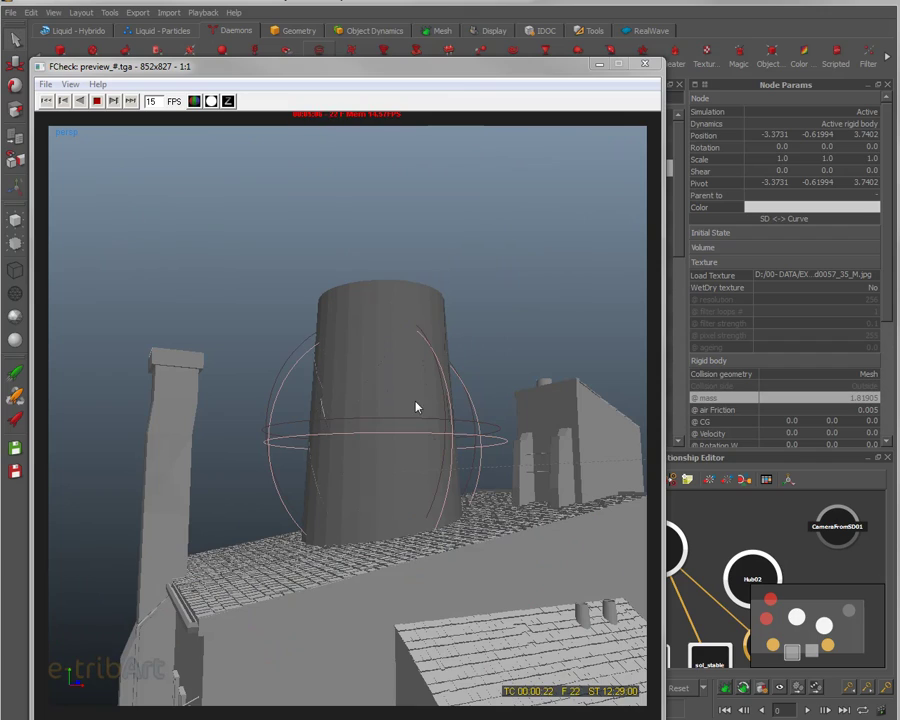
Step: Close the FCheck playback window of the chimney simulation preview
{"action": "left_click_drag", "start_coordinate": [462, 76], "coordinate": [474, 66]}
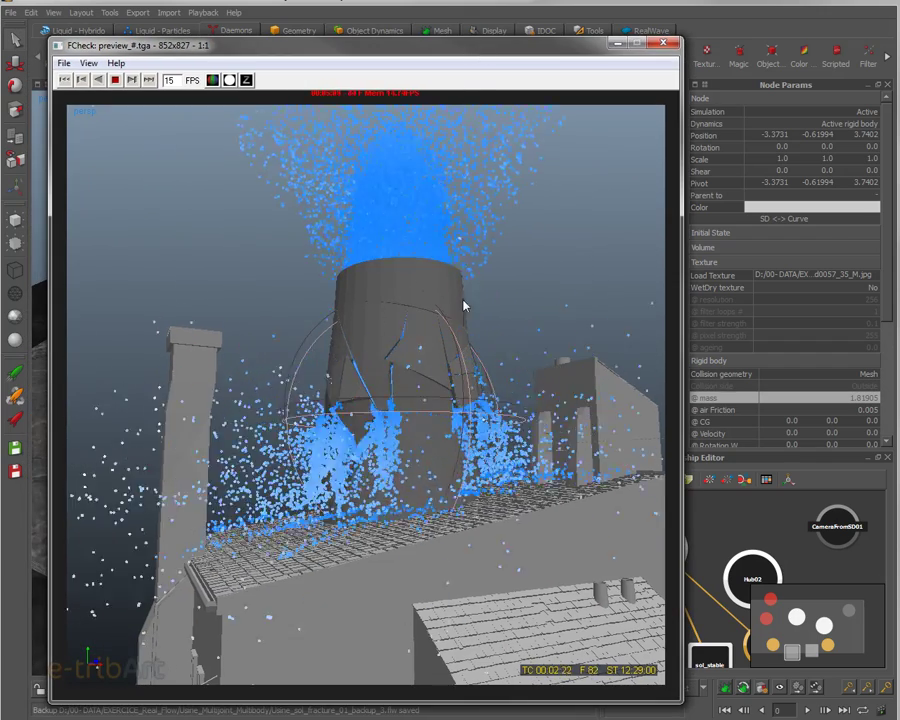
{"action": "left_click", "coordinate": [670, 45]}
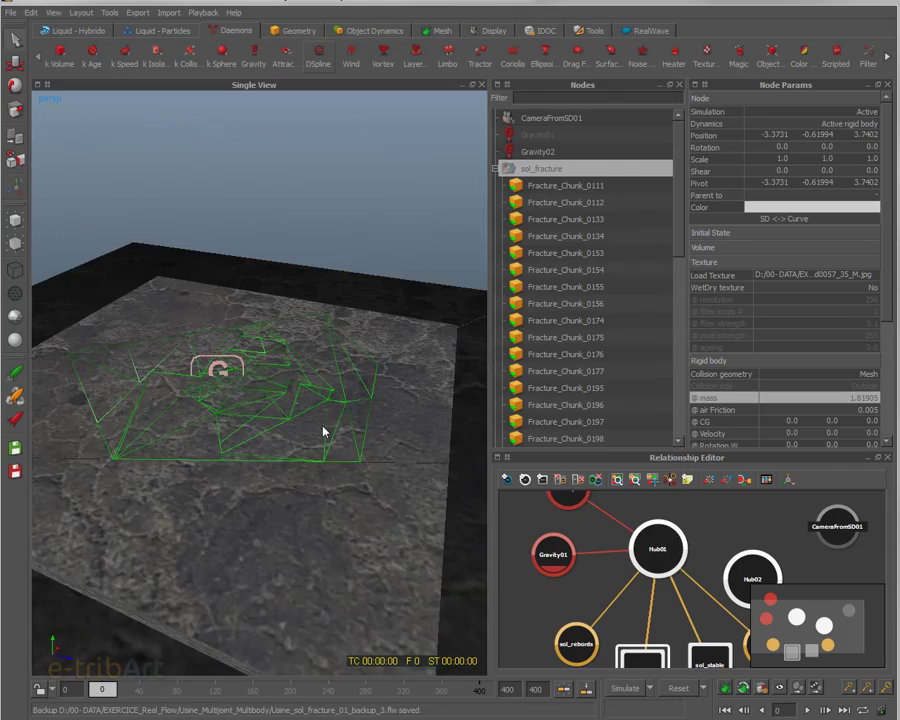
Step: Select the sphere above the slab and examine its position relative to the ground
{"action": "left_click_drag", "start_coordinate": [305, 431], "coordinate": [338, 354], "text": "alt"}
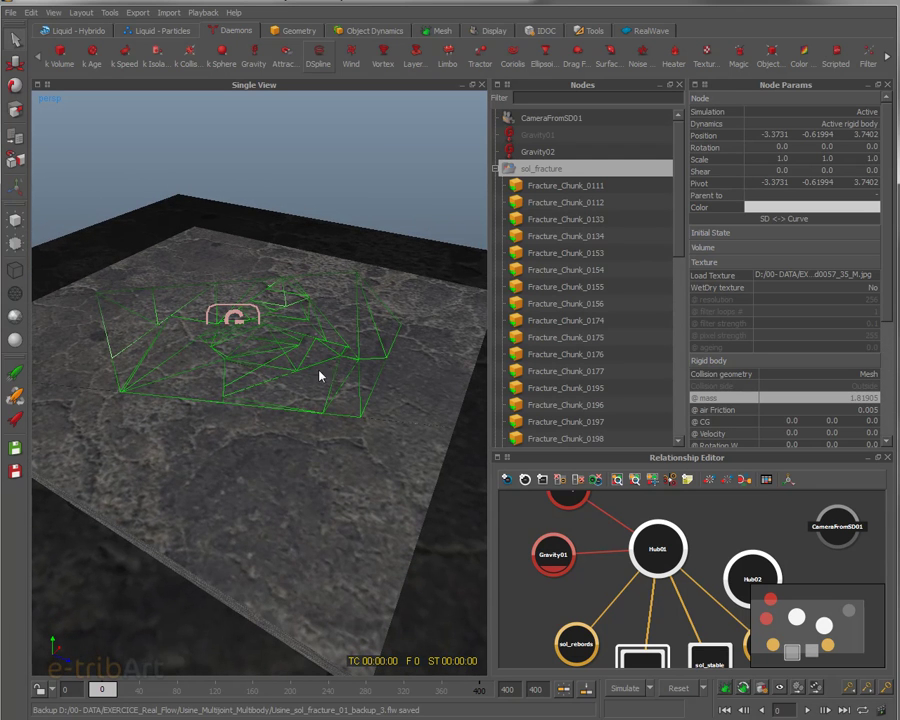
{"action": "left_click_drag", "start_coordinate": [197, 388], "coordinate": [255, 392], "text": "alt"}
{"action": "right_click_drag", "start_coordinate": [255, 382], "coordinate": [229, 388], "text": "alt"}
{"action": "mouse_move", "coordinate": [229, 388]}
{"action": "left_mouse_down", "text": "alt"}
{"action": "mouse_move", "coordinate": [220, 385]}
{"action": "mouse_move", "coordinate": [233, 388]}
{"action": "mouse_move", "coordinate": [213, 404]}
{"action": "mouse_move", "coordinate": [231, 382]}
{"action": "mouse_move", "coordinate": [227, 406]}
{"action": "left_mouse_up", "text": "alt"}
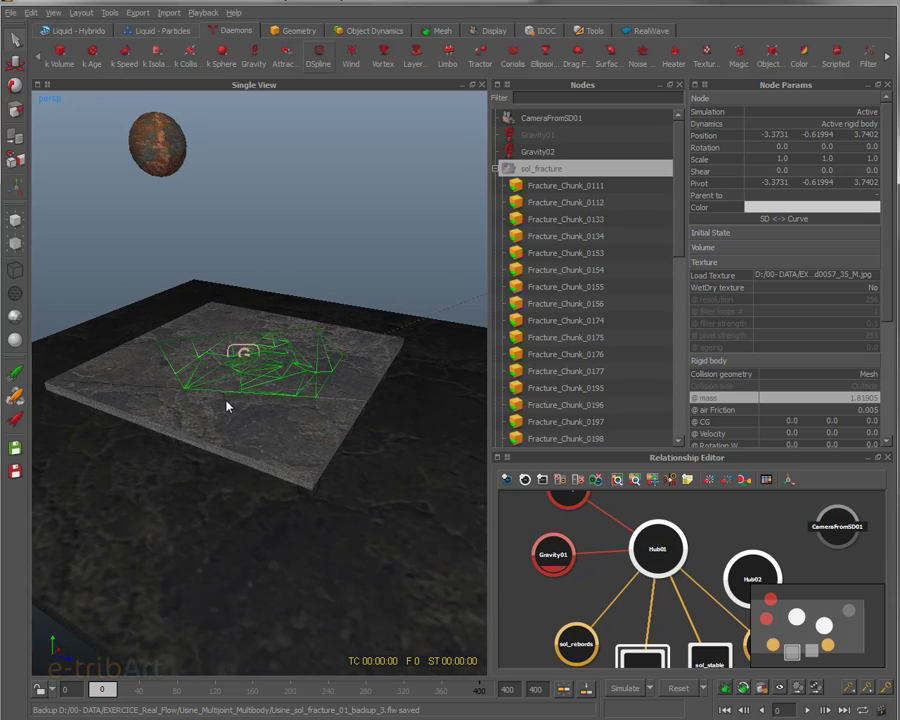
{"action": "left_click", "coordinate": [163, 142]}
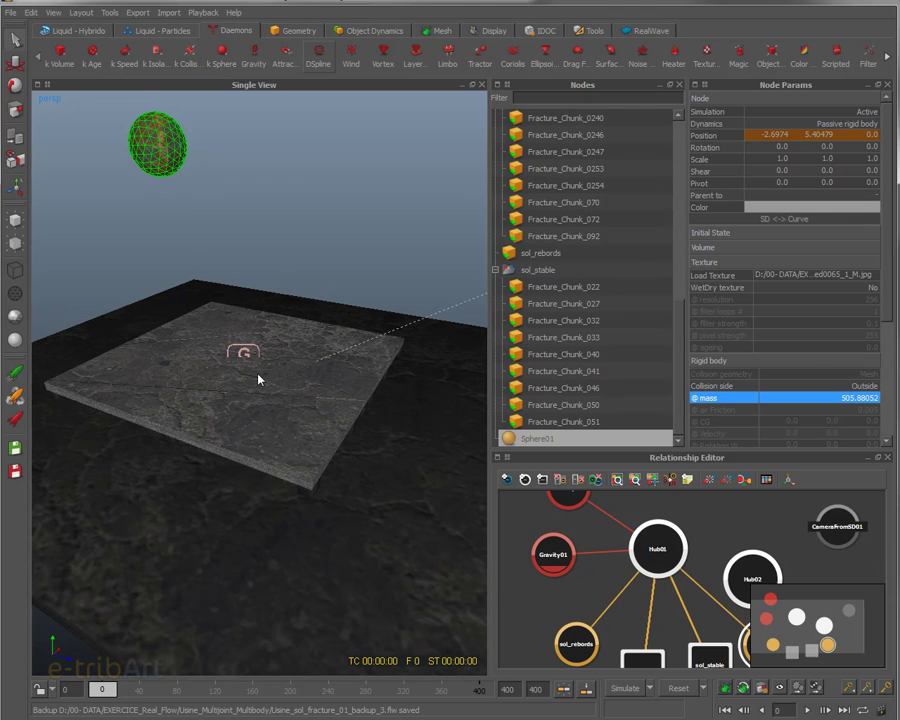
{"action": "left_click_drag", "start_coordinate": [250, 385], "coordinate": [253, 402], "text": "alt"}
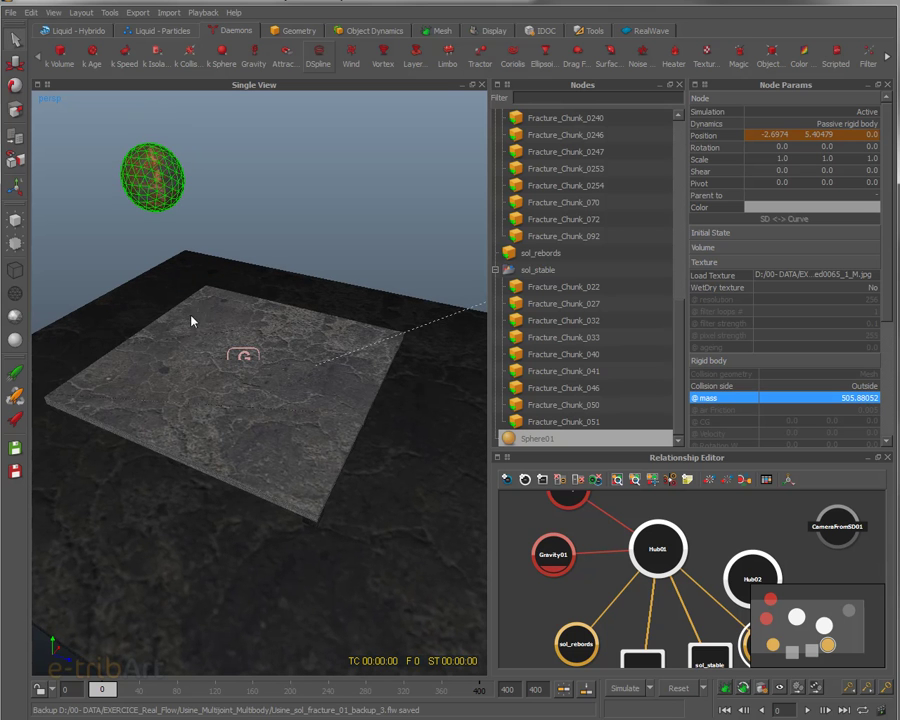
{"action": "left_click_drag", "start_coordinate": [238, 391], "coordinate": [240, 362], "text": "alt"}
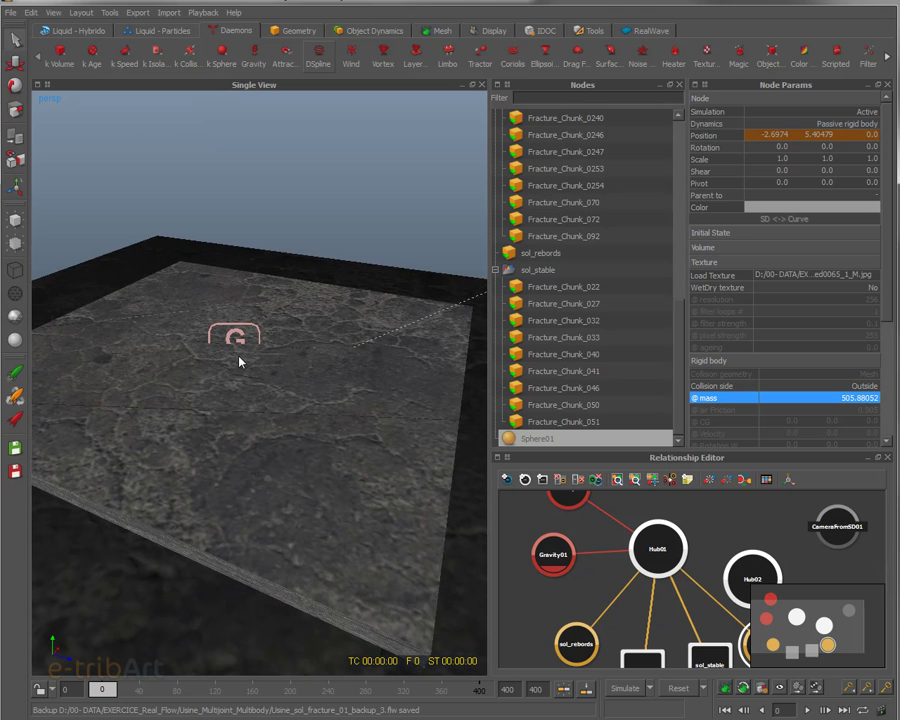
Step: Select Fracture_Chunk_0153 and Fracture_Chunk_0196 in turn near the middle of the slab to inspect their shapes
{"action": "mouse_move", "coordinate": [245, 376]}
{"action": "left_mouse_down", "text": "alt"}
{"action": "mouse_move", "coordinate": [259, 390]}
{"action": "mouse_move", "coordinate": [256, 380]}
{"action": "left_mouse_up", "text": "alt"}
{"action": "left_click", "coordinate": [276, 413]}
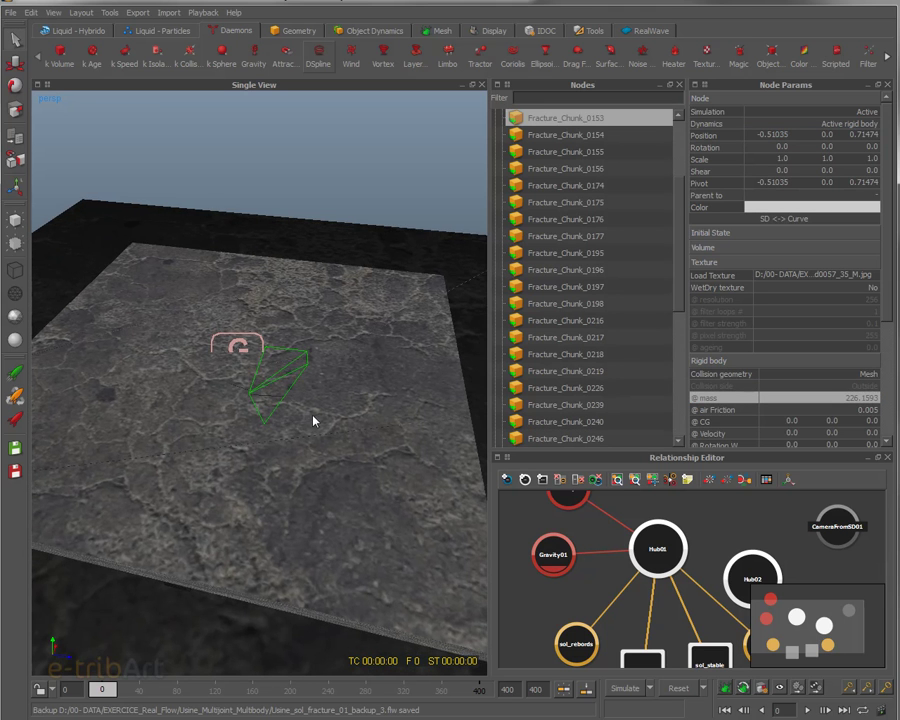
{"action": "left_click_drag", "start_coordinate": [311, 418], "coordinate": [193, 410], "text": "alt"}
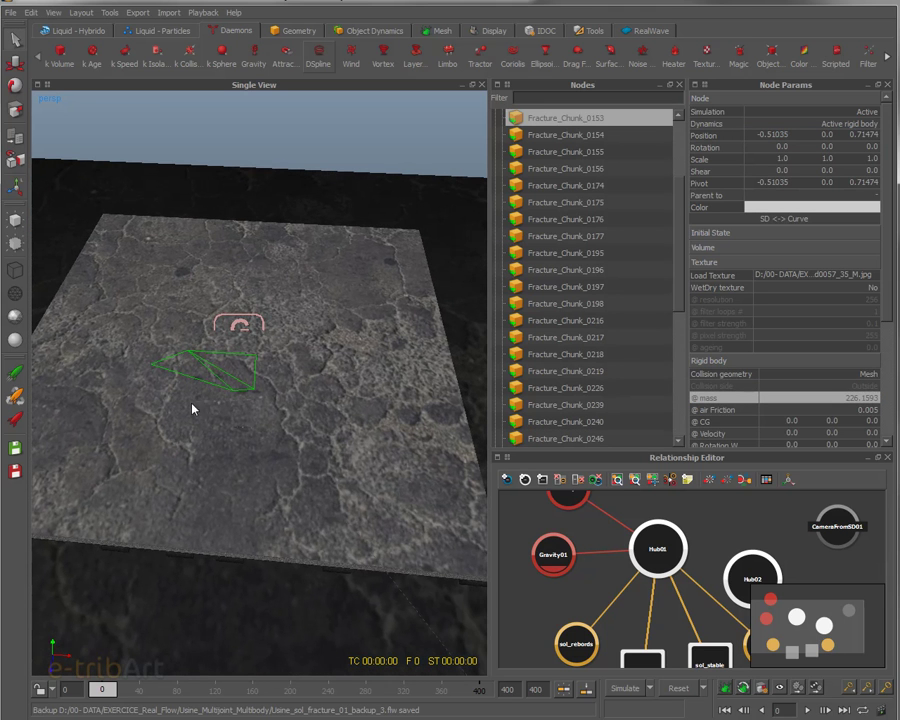
{"action": "left_click", "coordinate": [228, 353]}
Step: Select the sol_rebords object and examine its supports under the edges of the slab
{"action": "left_click_drag", "start_coordinate": [181, 356], "coordinate": [277, 335], "text": "alt"}
{"action": "left_click_drag", "start_coordinate": [289, 487], "coordinate": [204, 441], "text": "alt"}
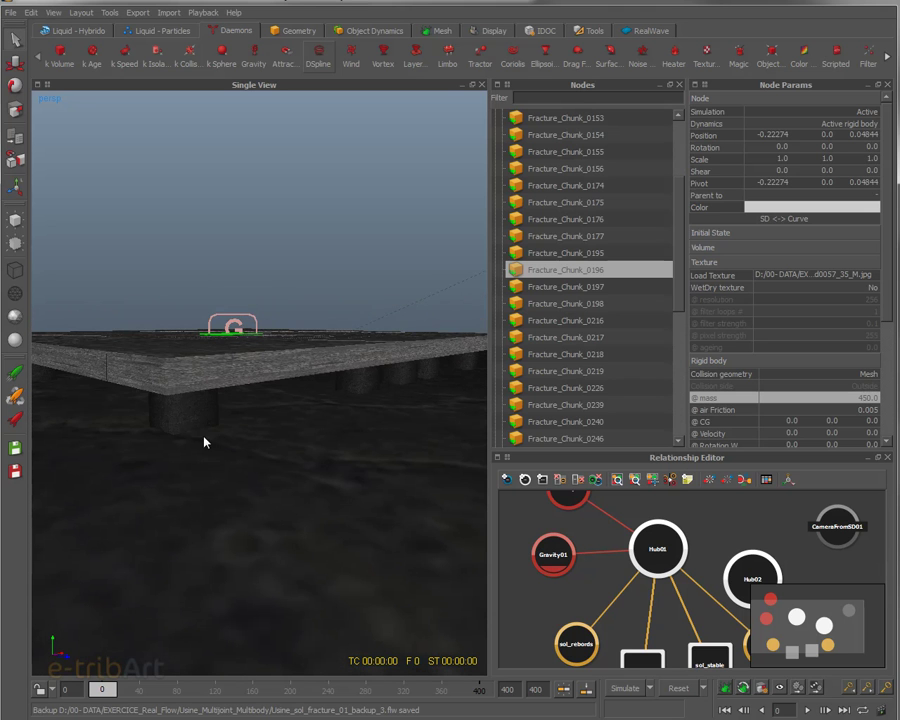
{"action": "left_click", "coordinate": [199, 423]}
{"action": "left_click_drag", "start_coordinate": [328, 398], "coordinate": [279, 482], "text": "alt"}
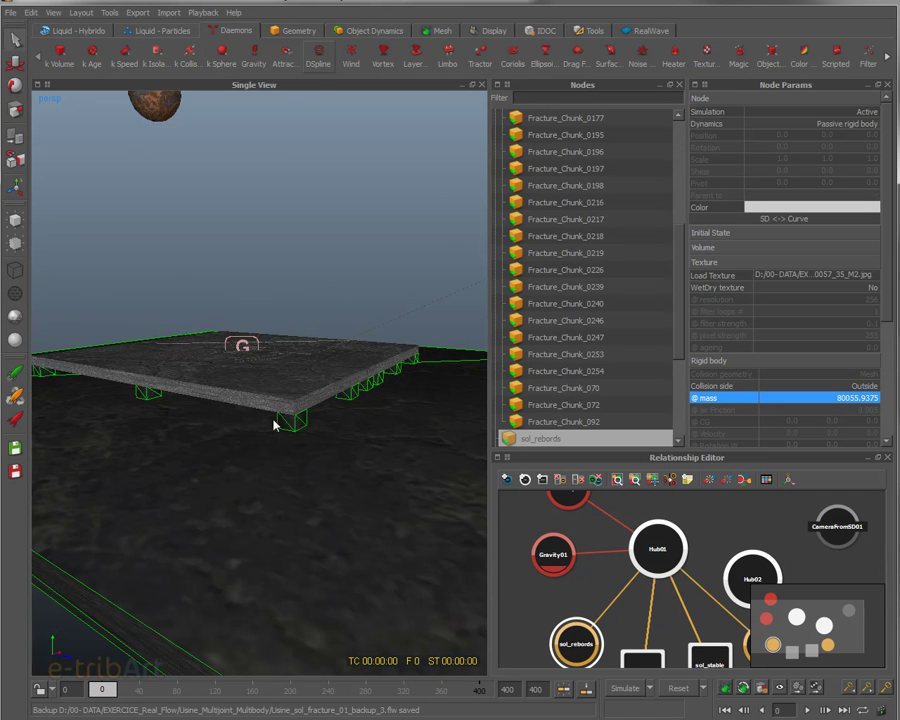
{"action": "left_click_drag", "start_coordinate": [222, 387], "coordinate": [222, 432], "text": "alt"}
Step: Select Fracture_Chunk_050, Fracture_Chunk_0254 and sol_rebords in turn to compare stable, breakable and border parts, ending on Fracture_Chunk_0254
{"action": "left_click", "coordinate": [234, 496]}
{"action": "right_click_drag", "start_coordinate": [234, 496], "coordinate": [235, 443], "text": "alt"}
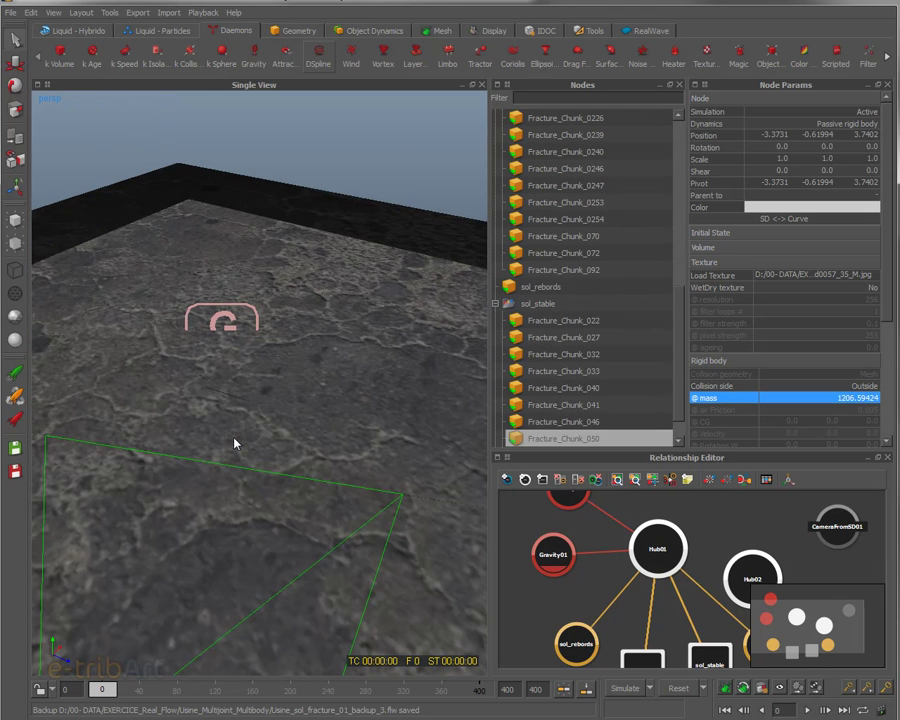
{"action": "left_click", "coordinate": [233, 428]}
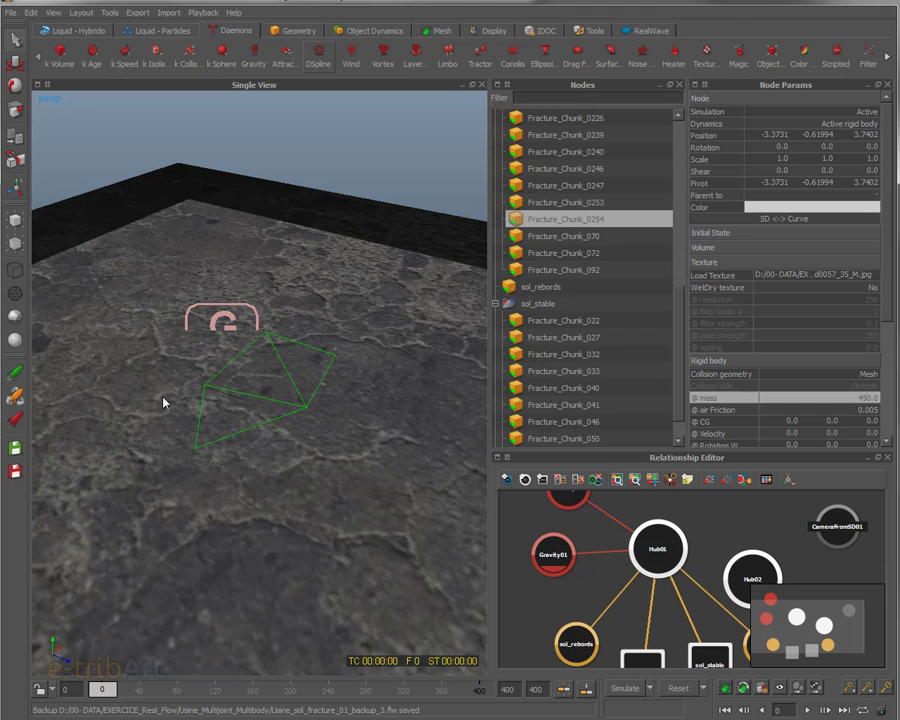
{"action": "left_click", "coordinate": [241, 428]}
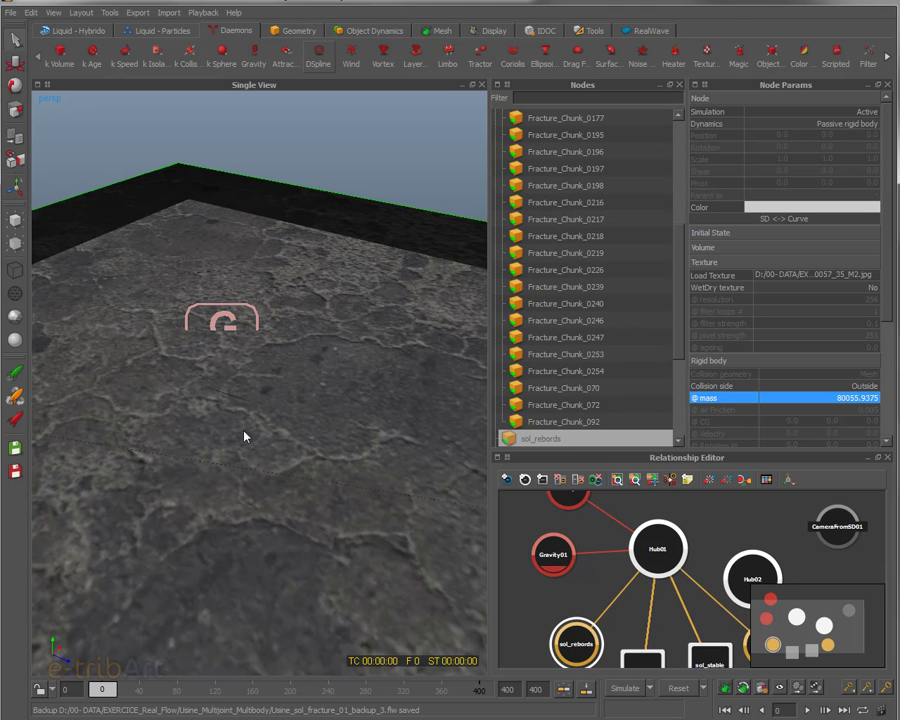
{"action": "scroll", "coordinate": [291, 420], "scroll_direction": "down", "scroll_amount": 3}
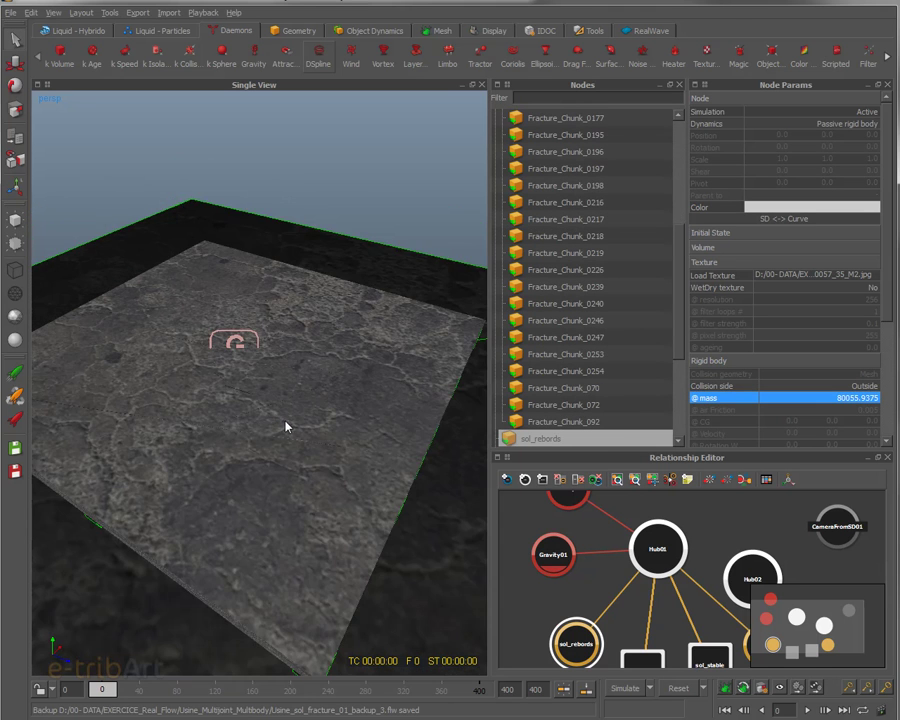
{"action": "mouse_move", "coordinate": [285, 427]}
{"action": "left_mouse_down", "text": "alt"}
{"action": "mouse_move", "coordinate": [275, 468]}
{"action": "mouse_move", "coordinate": [289, 452]}
{"action": "mouse_move", "coordinate": [285, 421]}
{"action": "left_mouse_up", "text": "alt"}
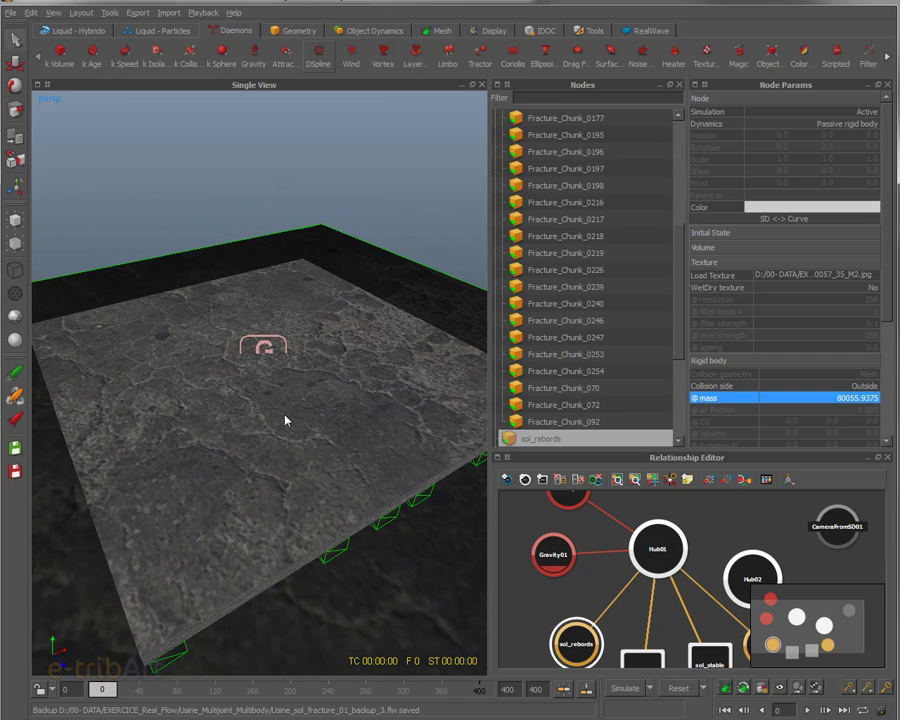
{"action": "left_click", "coordinate": [256, 400]}
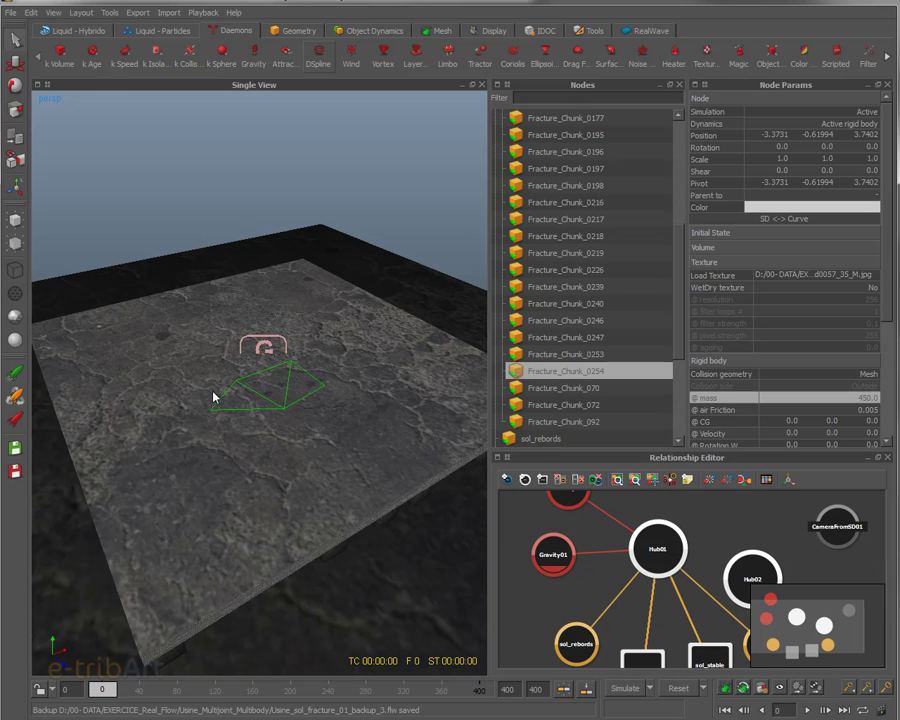
Step: Box-select the pieces across the slab and examine their wireframe fracture pattern from several angles
{"action": "right_click_drag", "start_coordinate": [213, 396], "coordinate": [108, 311], "text": "alt"}
{"action": "left_click_drag", "start_coordinate": [100, 297], "coordinate": [438, 514]}
{"action": "right_click_drag", "start_coordinate": [438, 514], "coordinate": [256, 437], "text": "alt"}
{"action": "left_click_drag", "start_coordinate": [256, 437], "coordinate": [346, 469], "text": "alt"}
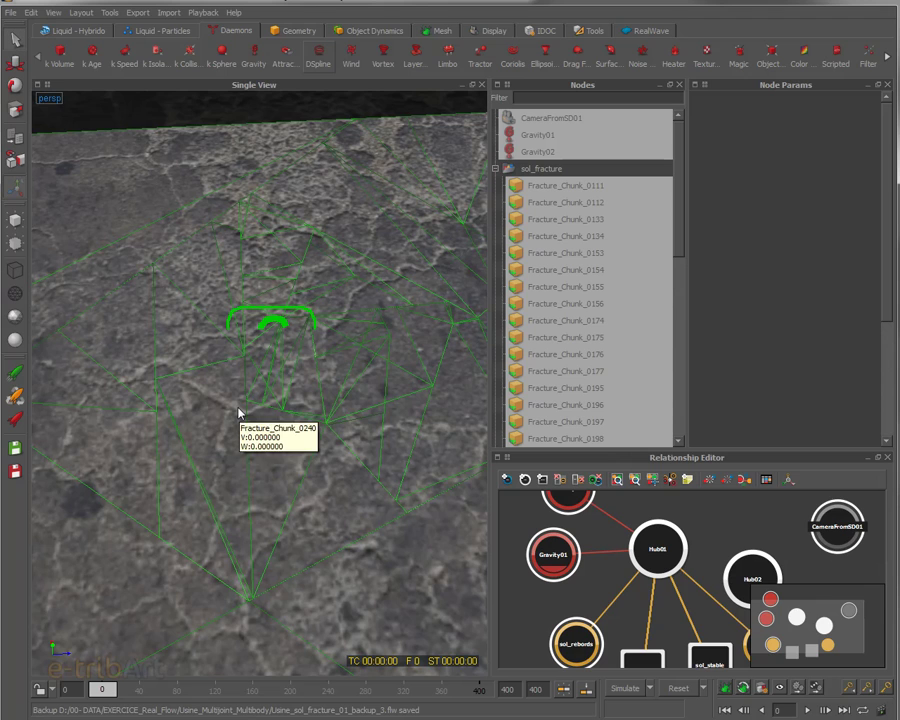
{"action": "left_click_drag", "start_coordinate": [330, 406], "coordinate": [298, 320], "text": "alt"}
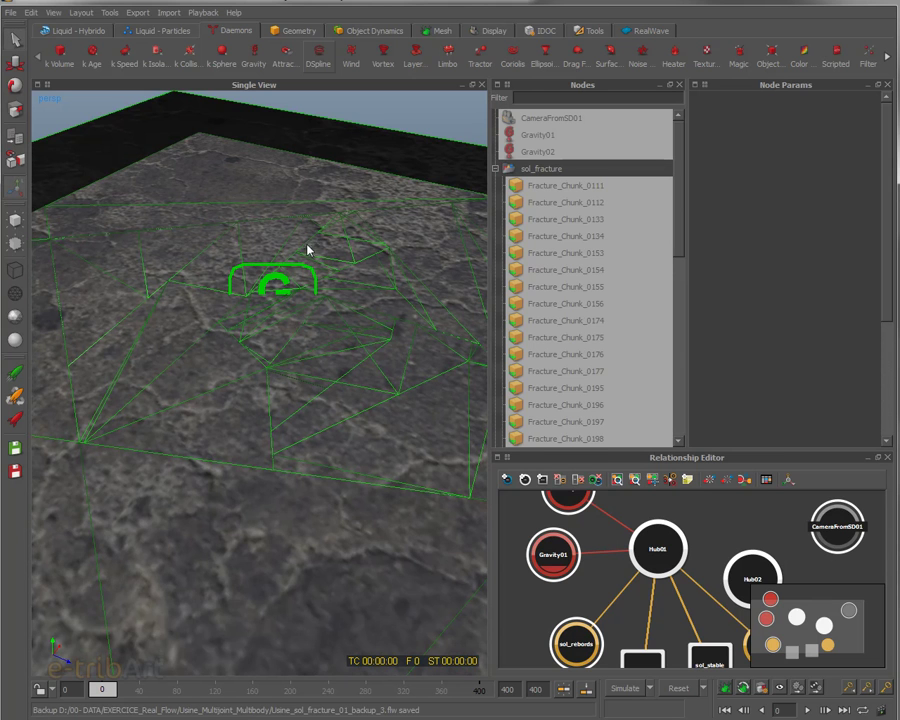
{"action": "left_click_drag", "start_coordinate": [247, 368], "coordinate": [160, 291], "text": "alt"}
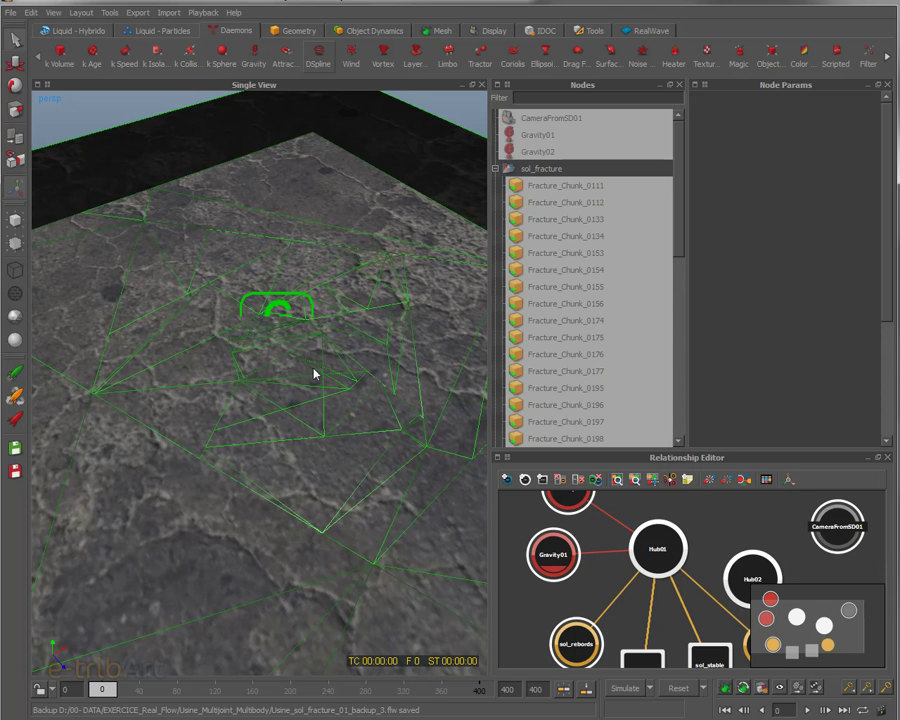
{"action": "left_click_drag", "start_coordinate": [325, 376], "coordinate": [371, 368], "text": "alt"}
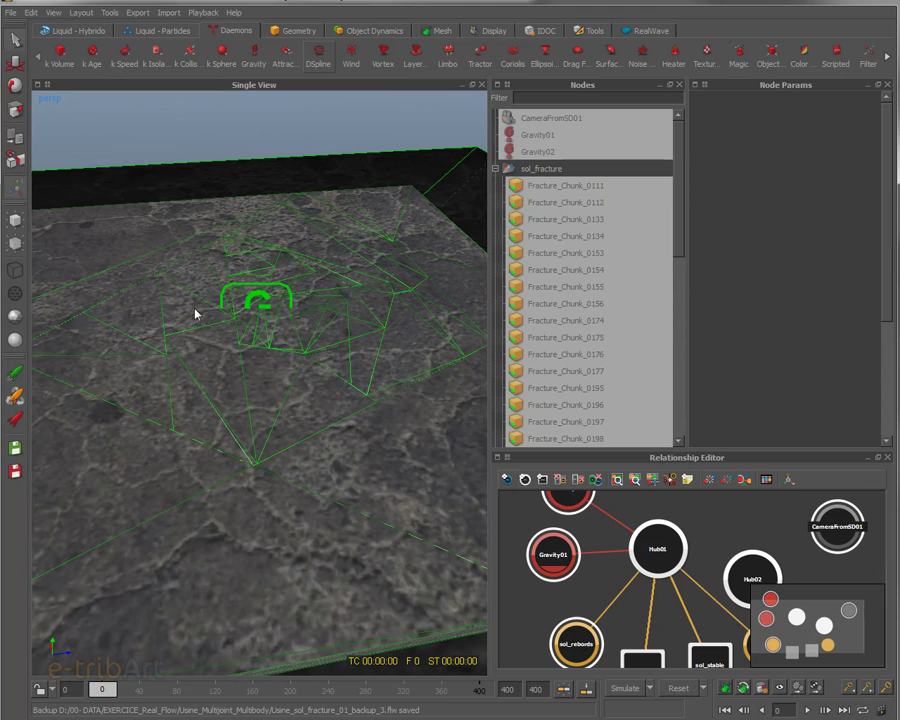
{"action": "left_click_drag", "start_coordinate": [285, 291], "coordinate": [233, 406], "text": "alt"}
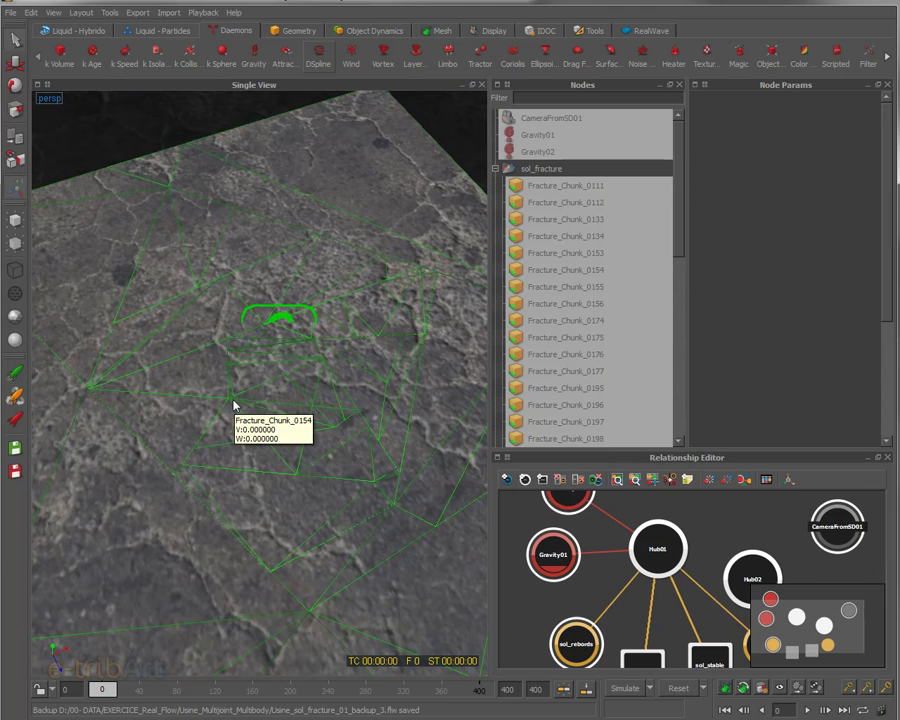
{"action": "left_click_drag", "start_coordinate": [269, 394], "coordinate": [285, 353], "text": "alt"}
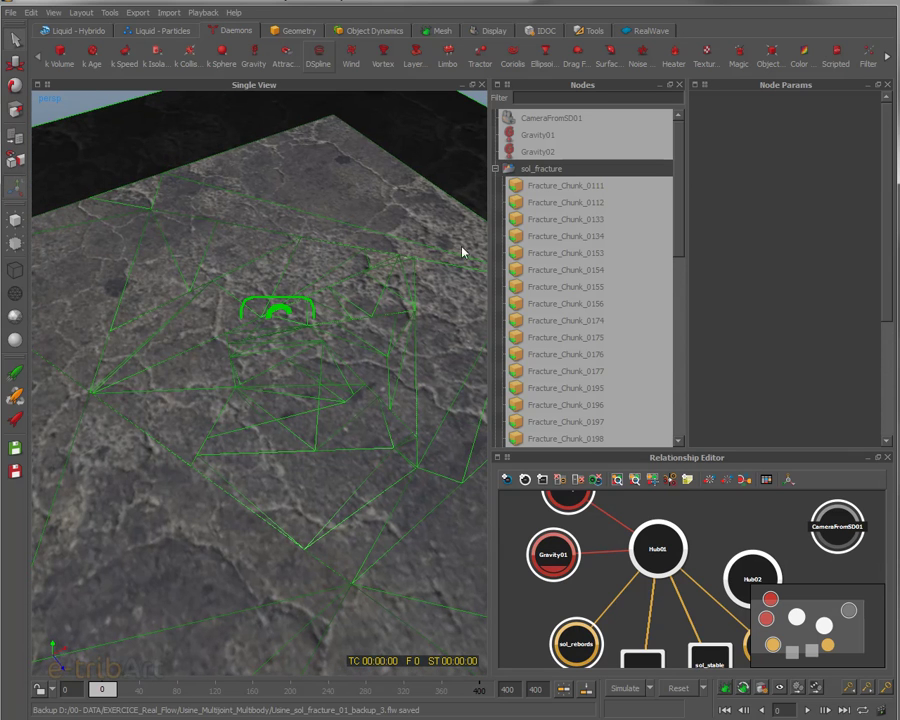
Step: Review the chunks in the sol_fracture group, then select the whole group and examine it within the slab below the sphere
{"action": "left_click", "coordinate": [590, 186]}
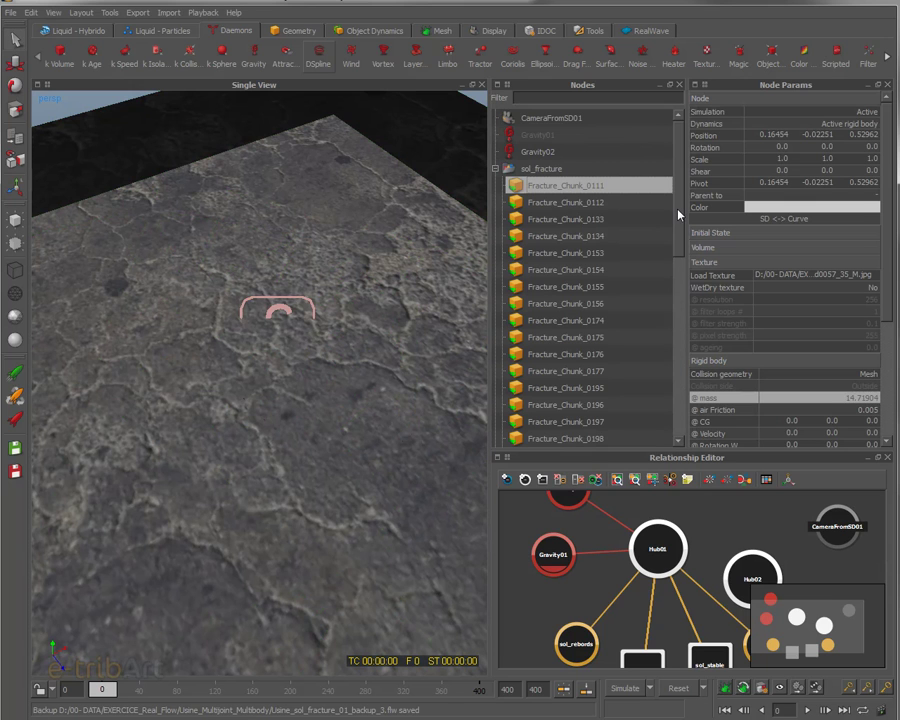
{"action": "left_click_drag", "start_coordinate": [678, 214], "coordinate": [661, 260]}
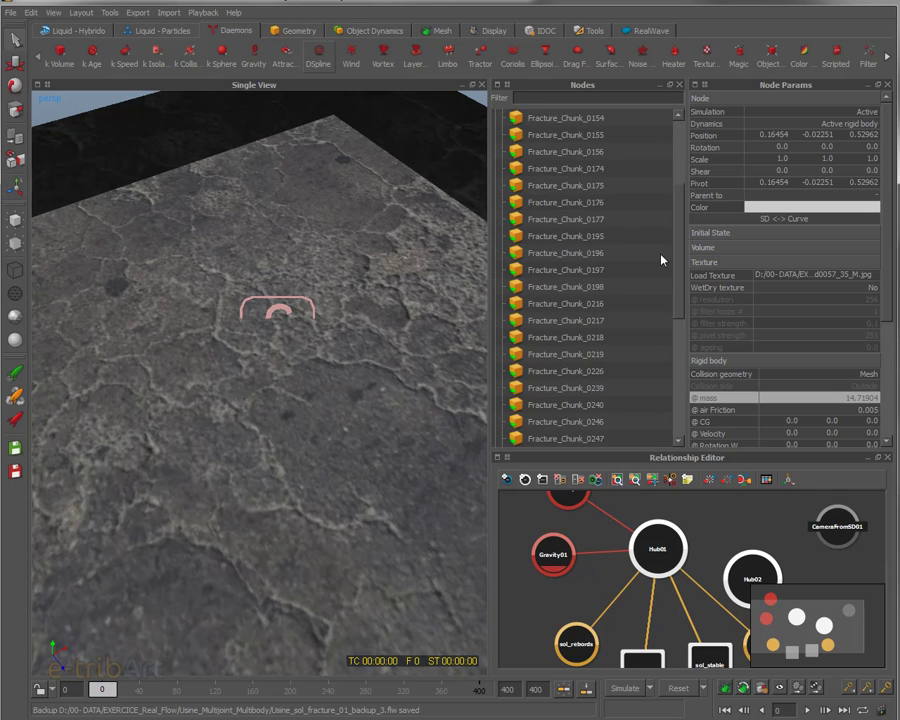
{"action": "scroll", "coordinate": [630, 200], "scroll_direction": "up", "scroll_amount": 3}
{"action": "left_click", "coordinate": [551, 205]}
{"action": "left_click", "coordinate": [548, 169]}
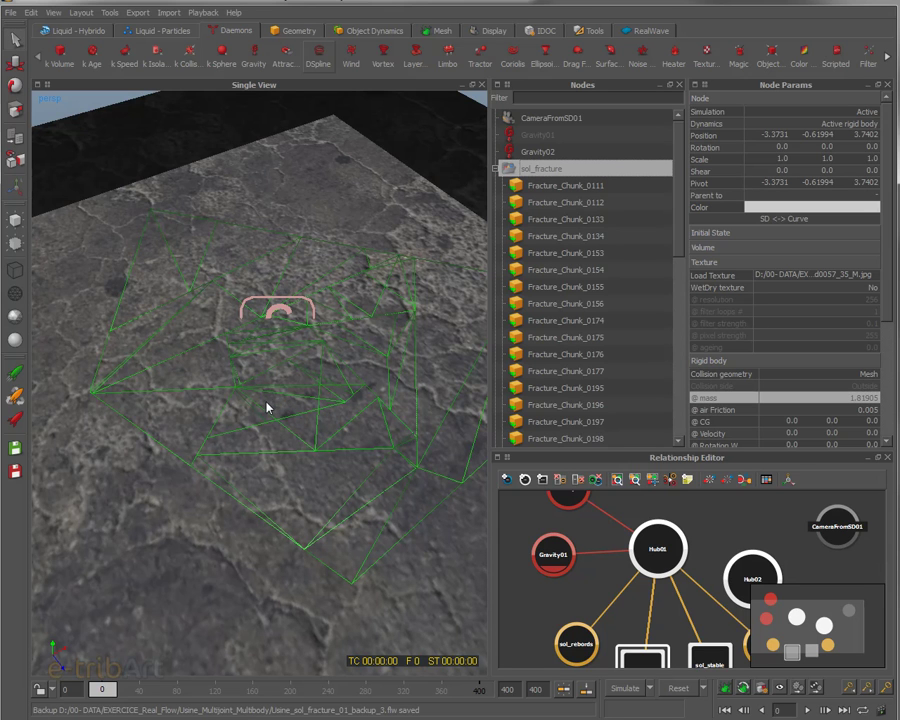
{"action": "left_click_drag", "start_coordinate": [278, 412], "coordinate": [315, 410], "text": "alt"}
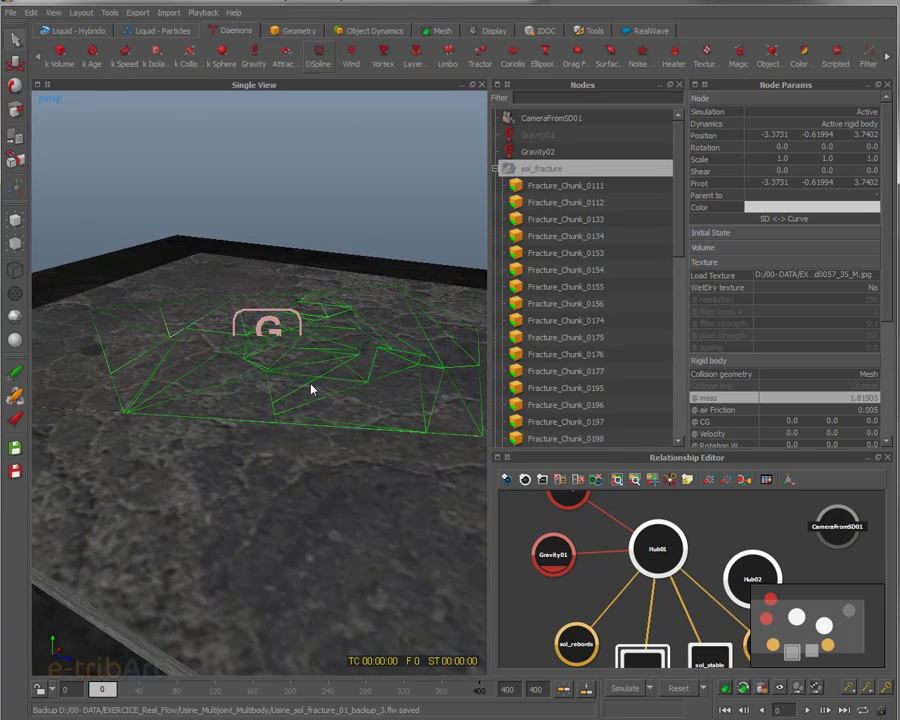
{"action": "scroll", "coordinate": [311, 389], "scroll_direction": "down", "scroll_amount": 3}
{"action": "left_click_drag", "start_coordinate": [201, 249], "coordinate": [290, 358], "text": "alt"}
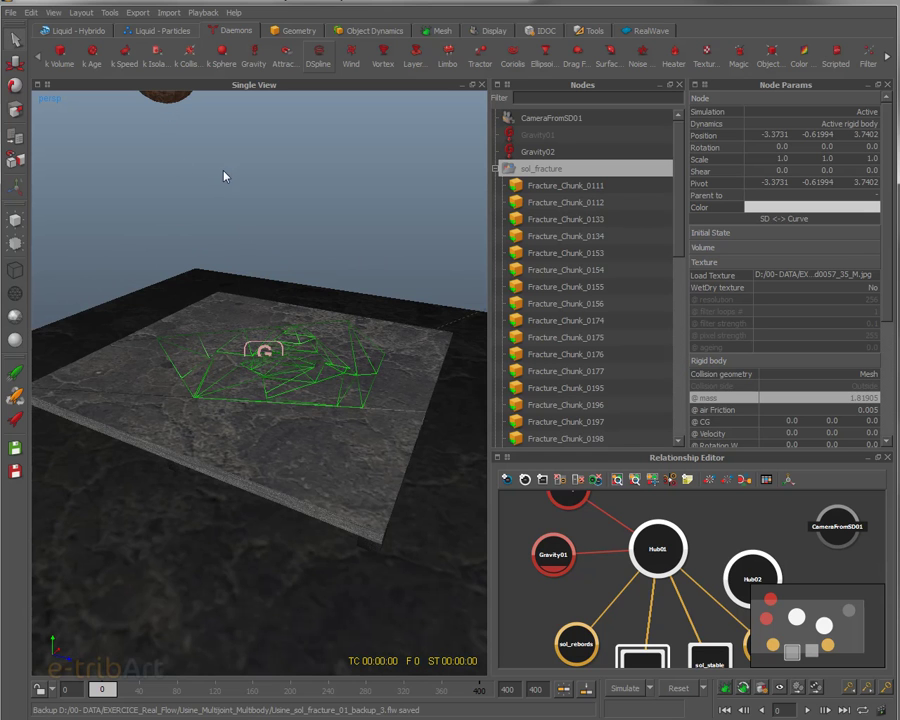
{"action": "left_click_drag", "start_coordinate": [275, 302], "coordinate": [201, 165], "text": "alt"}
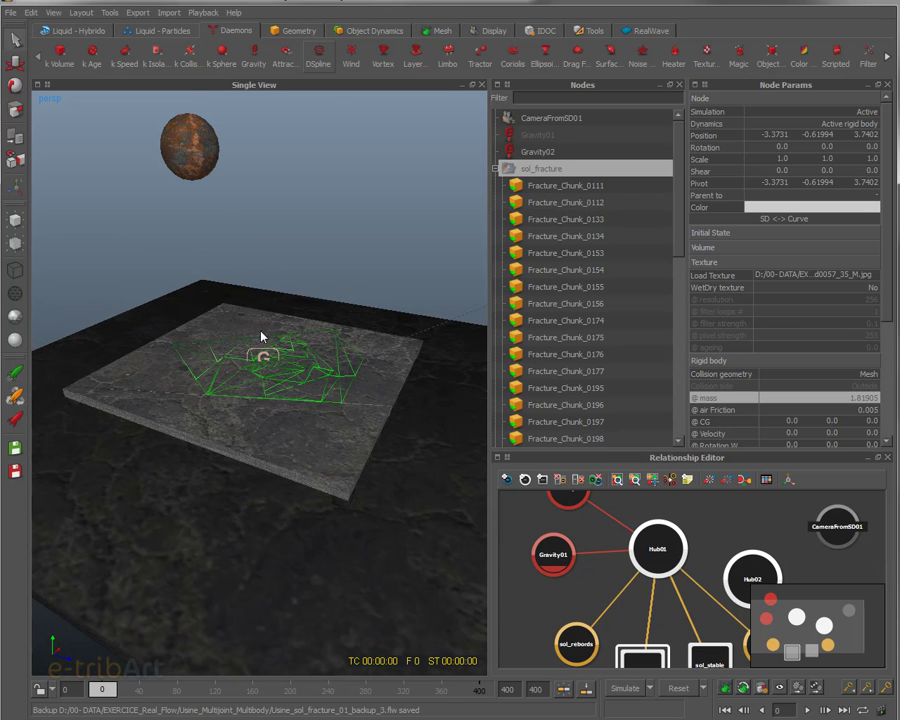
Step: Collapse the sol_fracture group and select the sol_stable group to examine its chunks around the slab's outer area
{"action": "left_click", "coordinate": [496, 169]}
{"action": "left_click", "coordinate": [528, 204]}
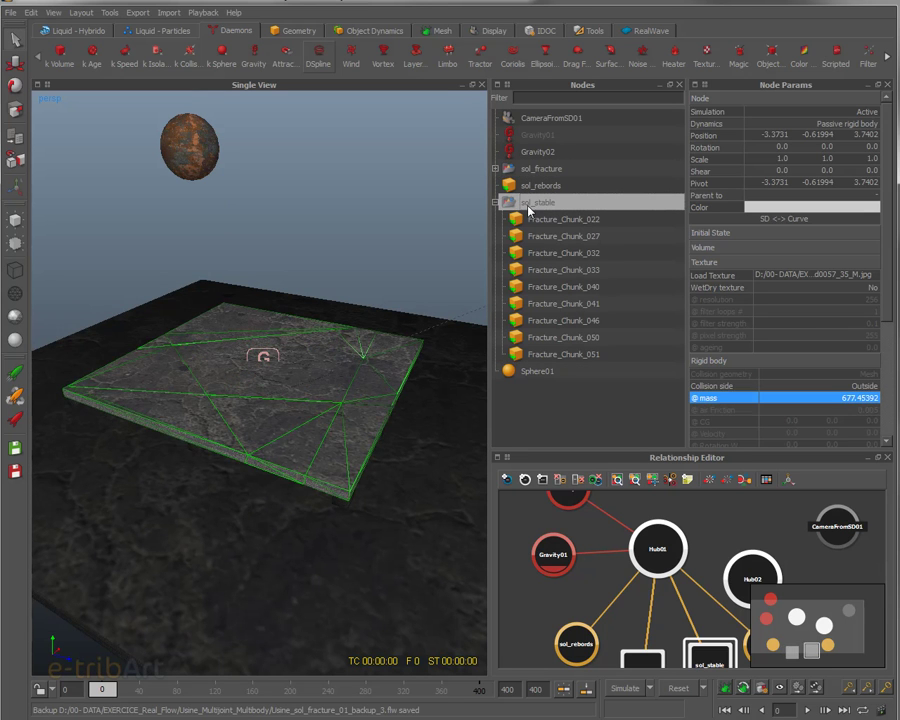
{"action": "left_click_drag", "start_coordinate": [327, 319], "coordinate": [305, 352], "text": "alt"}
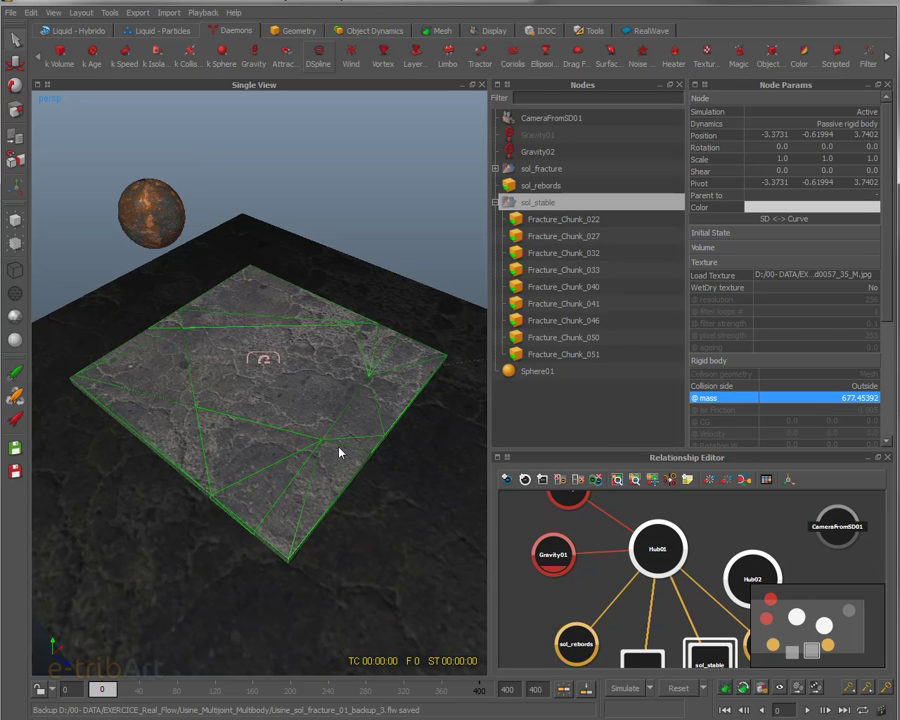
{"action": "mouse_move", "coordinate": [248, 470]}
{"action": "left_mouse_down", "text": "alt"}
{"action": "mouse_move", "coordinate": [297, 470]}
{"action": "mouse_move", "coordinate": [249, 460]}
{"action": "mouse_move", "coordinate": [257, 460]}
{"action": "left_mouse_up", "text": "alt"}
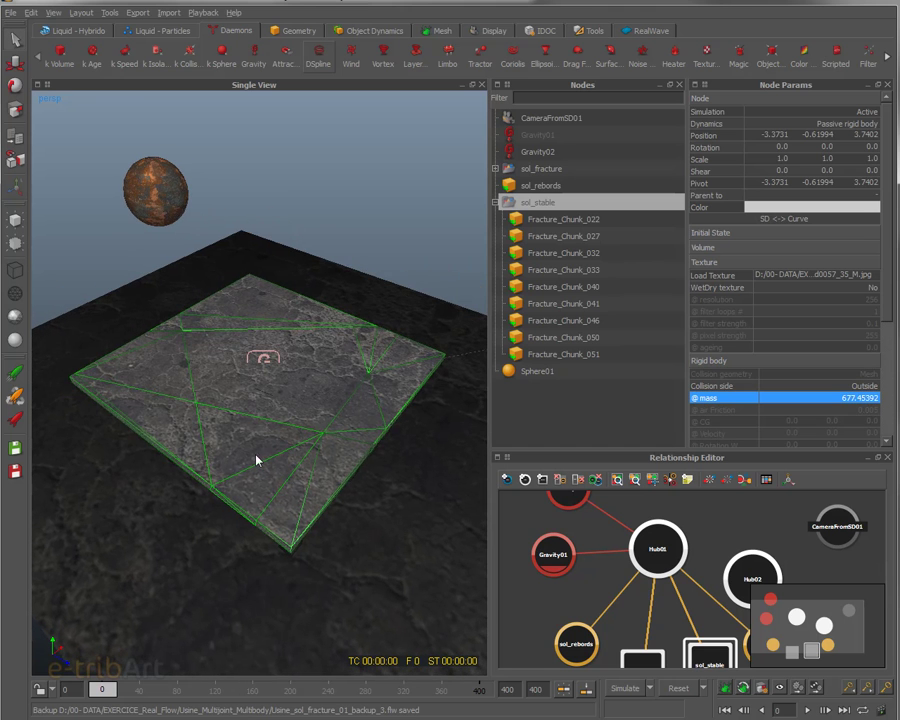
Step: Collapse the sol_stable group, select sol_rebords and examine its supports beneath the slab from a low angle
{"action": "left_click", "coordinate": [496, 203]}
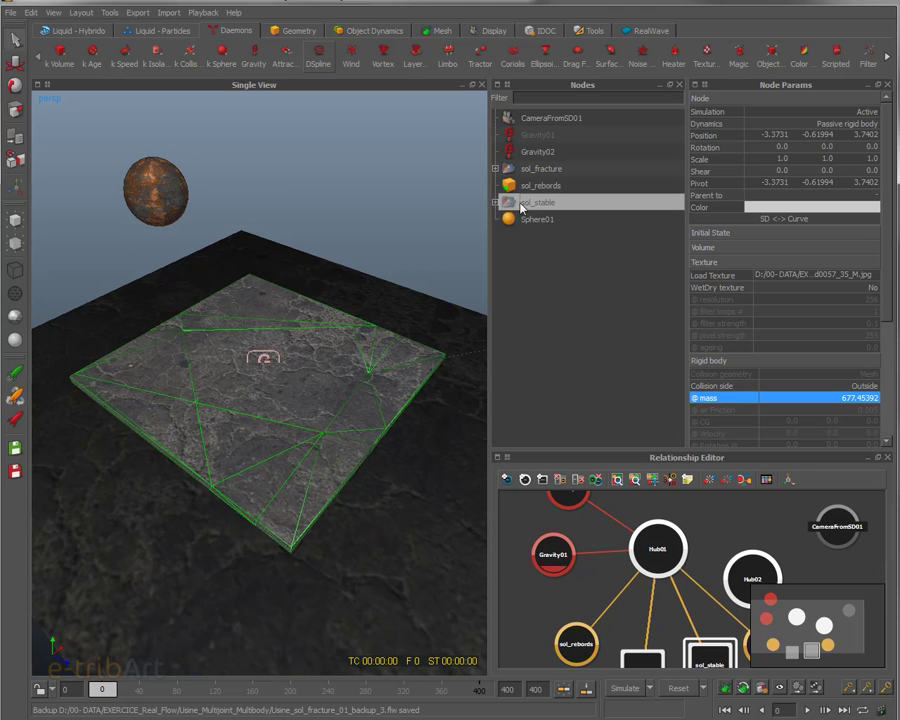
{"action": "left_click", "coordinate": [525, 187]}
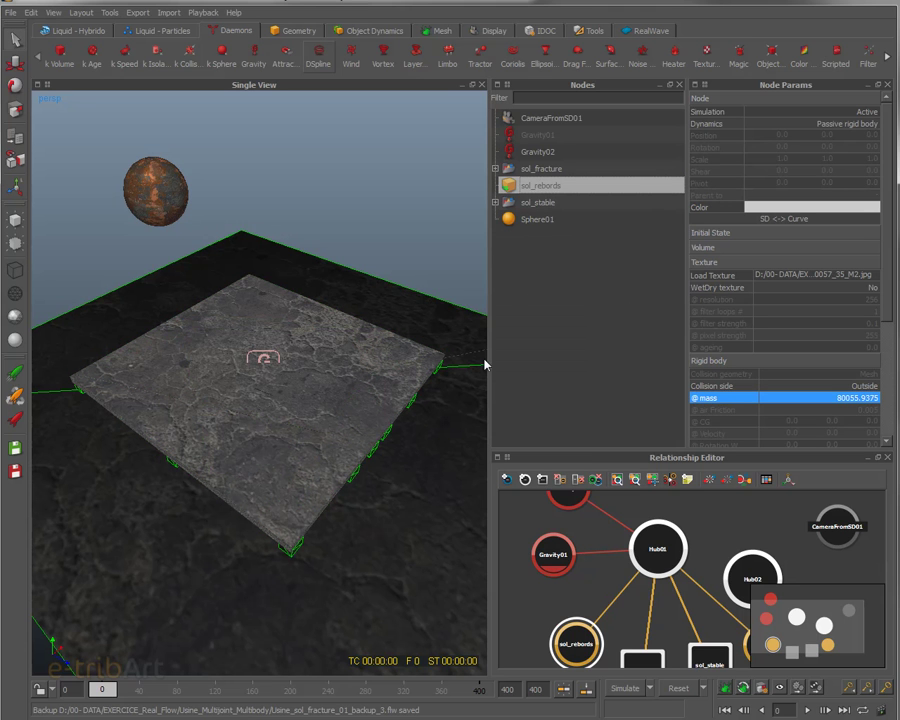
{"action": "left_click_drag", "start_coordinate": [398, 524], "coordinate": [399, 475], "text": "alt"}
{"action": "left_click_drag", "start_coordinate": [393, 477], "coordinate": [378, 430], "text": "alt"}
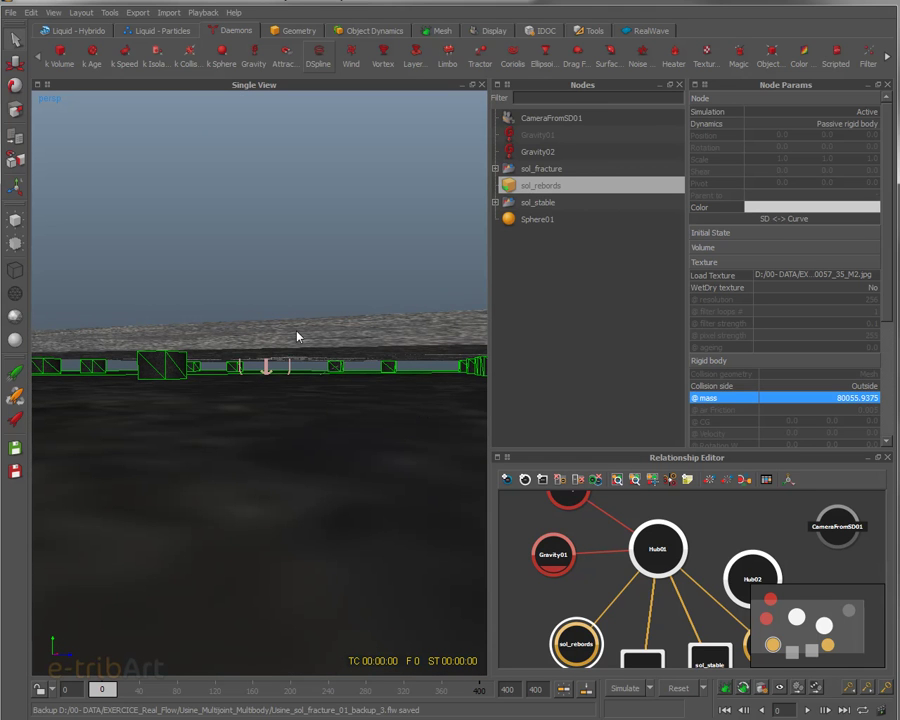
Step: Box-select the pieces in the middle of the slab and examine them together with the border supports from above and low angles
{"action": "left_click_drag", "start_coordinate": [296, 342], "coordinate": [285, 371], "text": "alt"}
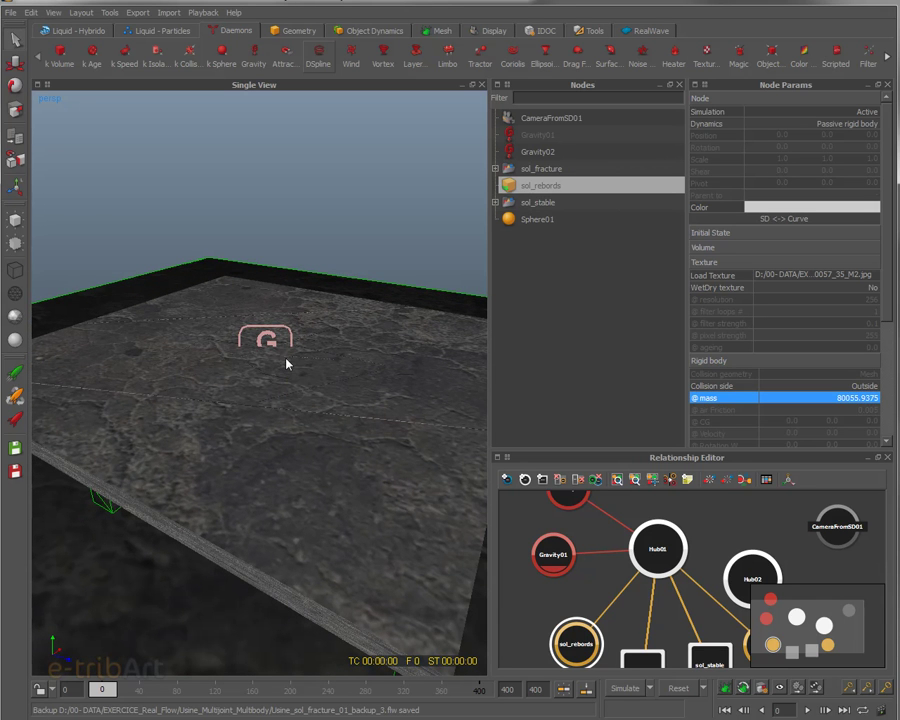
{"action": "left_click_drag", "start_coordinate": [225, 303], "coordinate": [286, 407]}
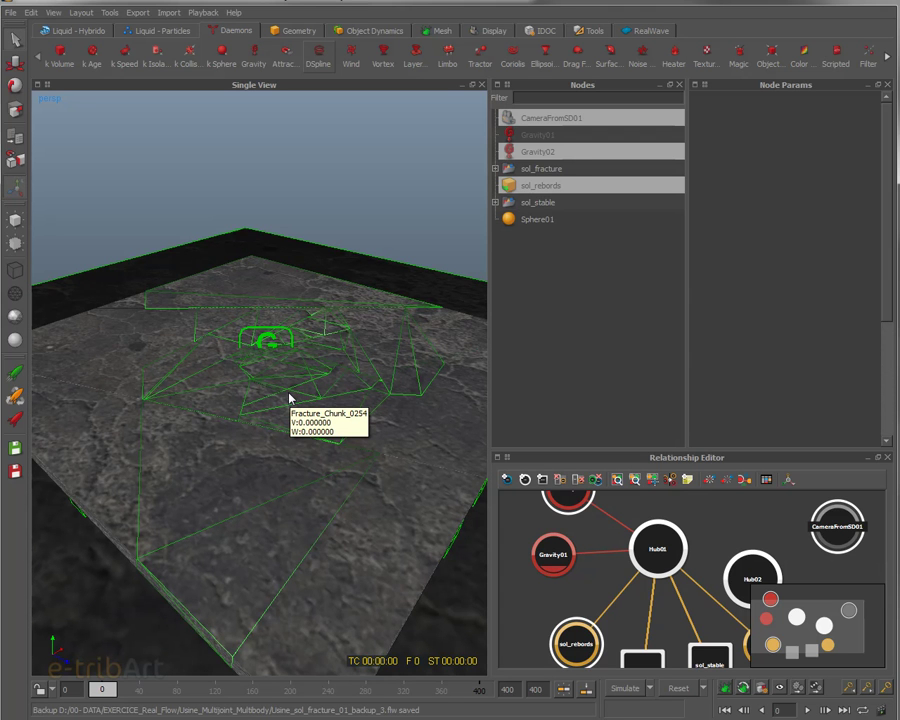
{"action": "left_click_drag", "start_coordinate": [305, 405], "coordinate": [320, 362], "text": "alt"}
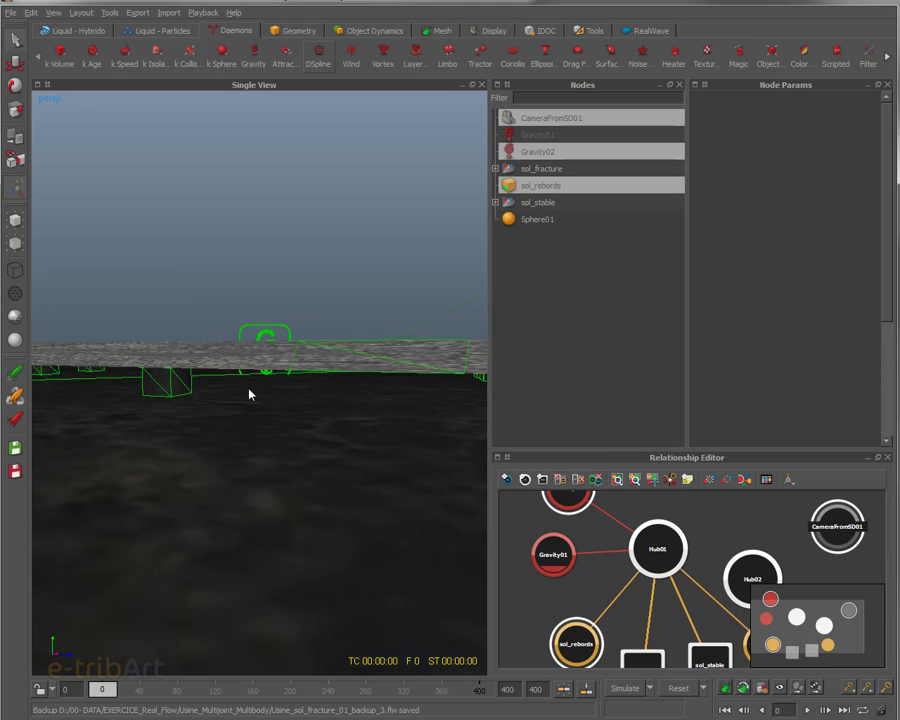
{"action": "left_click_drag", "start_coordinate": [261, 388], "coordinate": [275, 388], "text": "alt"}
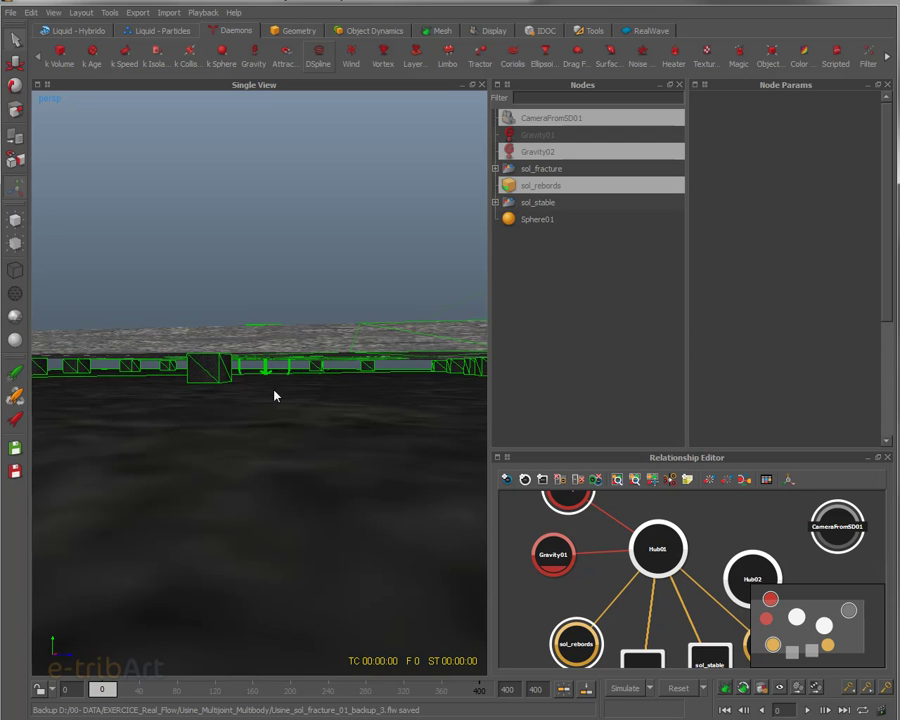
Step: Select only the sol_rebords object and examine its supports under the slab's edges from several angles
{"action": "left_click", "coordinate": [277, 408]}
{"action": "left_click_drag", "start_coordinate": [277, 408], "coordinate": [224, 454], "text": "alt"}
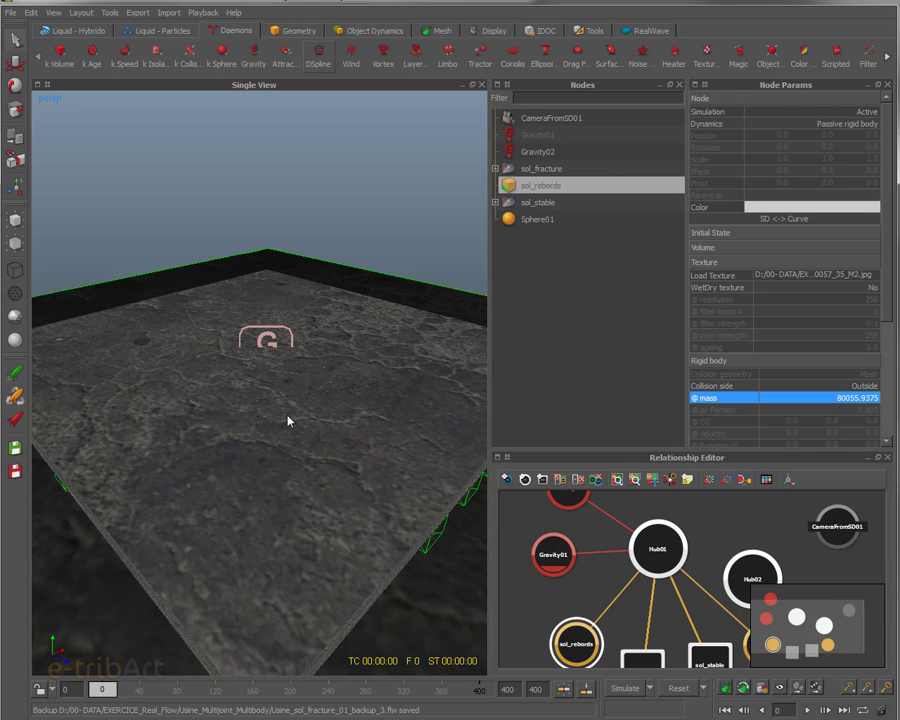
{"action": "left_click_drag", "start_coordinate": [295, 422], "coordinate": [281, 386], "text": "alt"}
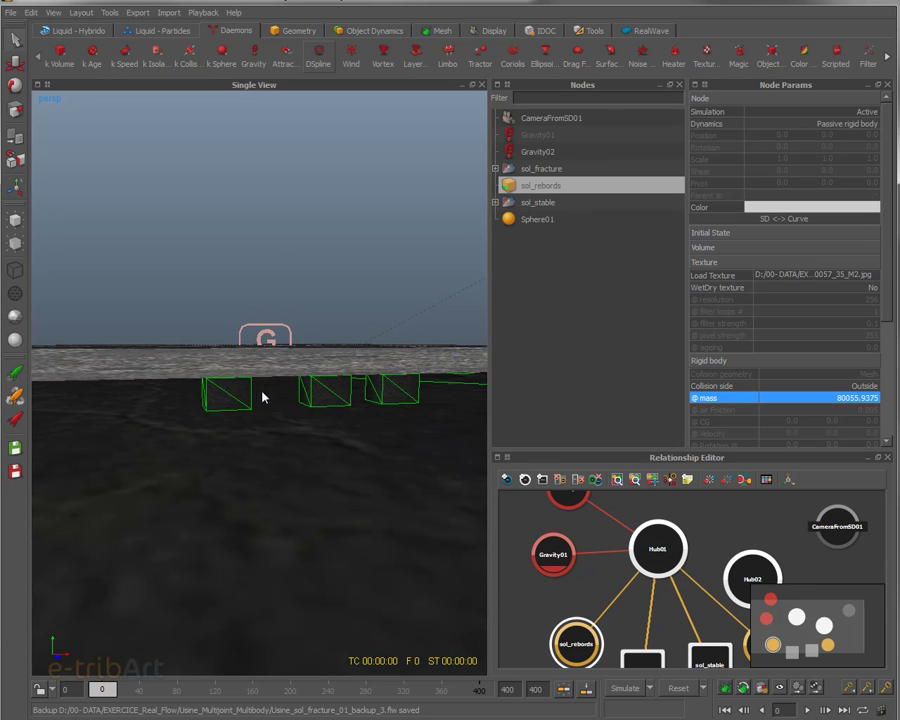
{"action": "left_click_drag", "start_coordinate": [267, 390], "coordinate": [290, 410], "text": "alt"}
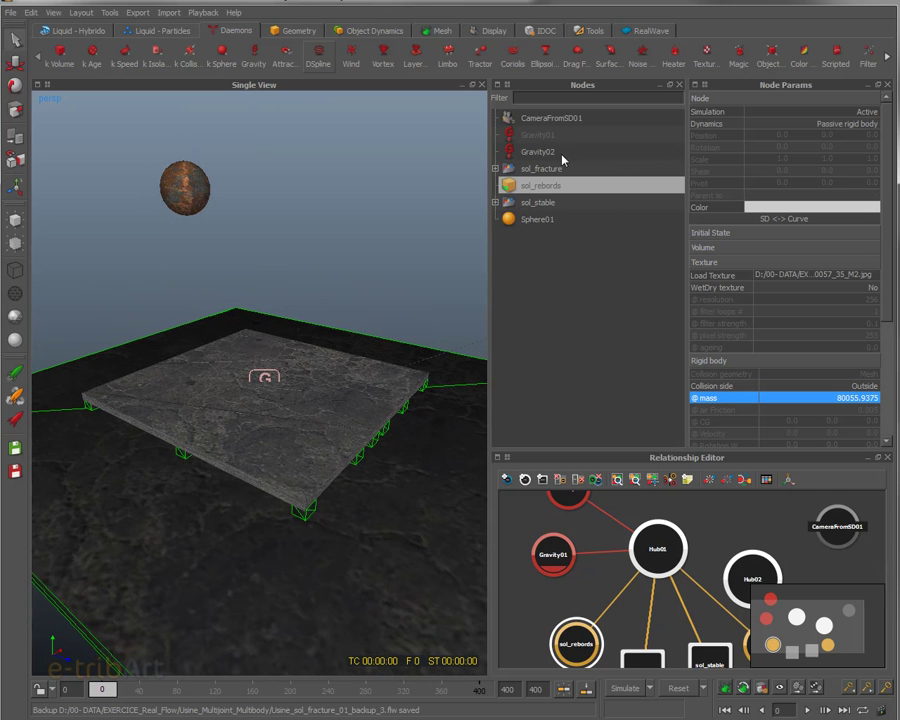
Step: Delete the Gravity02 and Gravity01 daemons from the scene
{"action": "scroll", "coordinate": [636, 548], "scroll_direction": "down", "scroll_amount": 3}
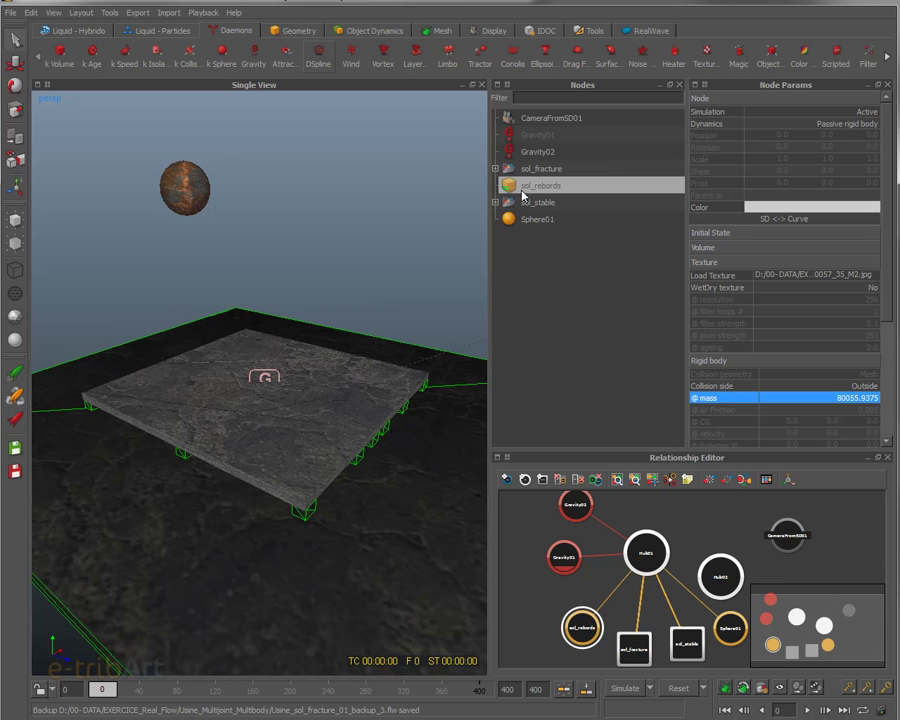
{"action": "left_click", "coordinate": [539, 152]}
{"action": "key", "text": "Delete"}
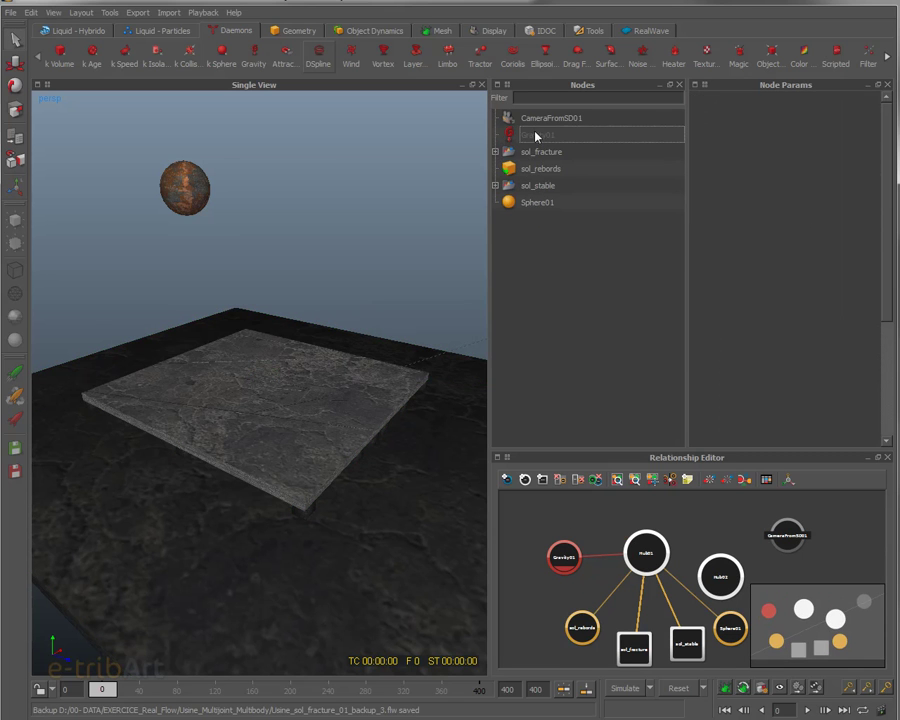
{"action": "left_click", "coordinate": [537, 134]}
{"action": "key", "text": "Delete"}
Step: Set the dynamics of sol_rebords to Passive rigid body
{"action": "left_click_drag", "start_coordinate": [301, 482], "coordinate": [449, 290], "text": "alt"}
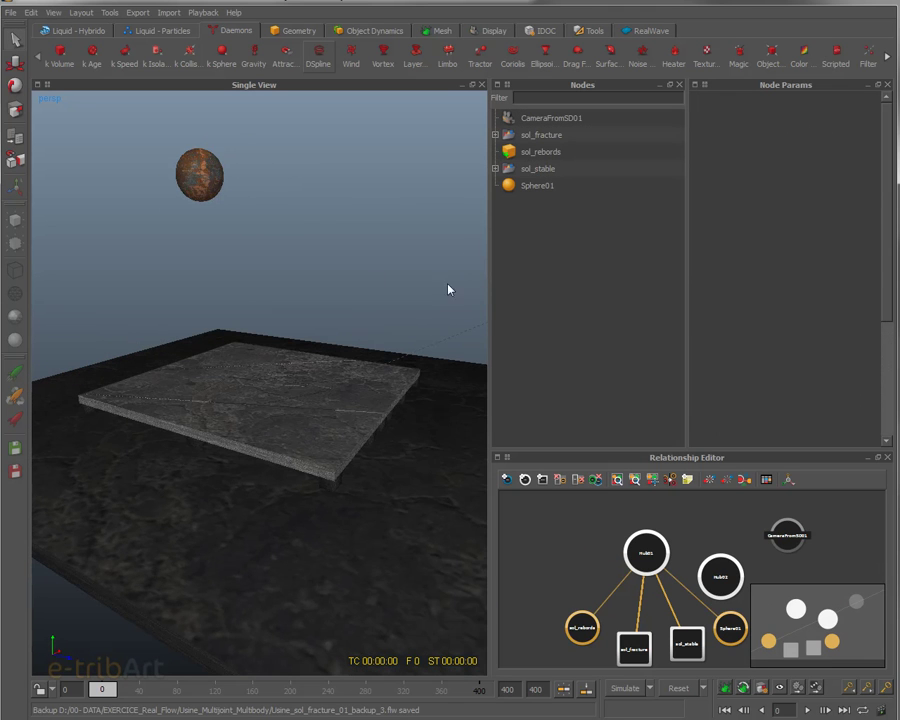
{"action": "left_click", "coordinate": [540, 153]}
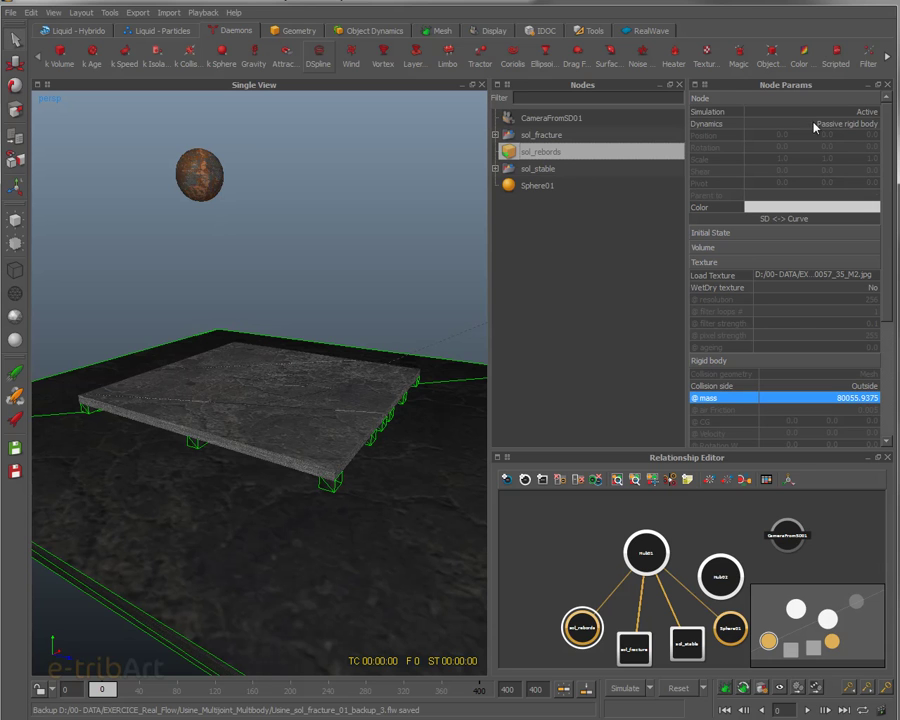
{"action": "left_click", "coordinate": [873, 126]}
{"action": "left_click", "coordinate": [872, 126]}
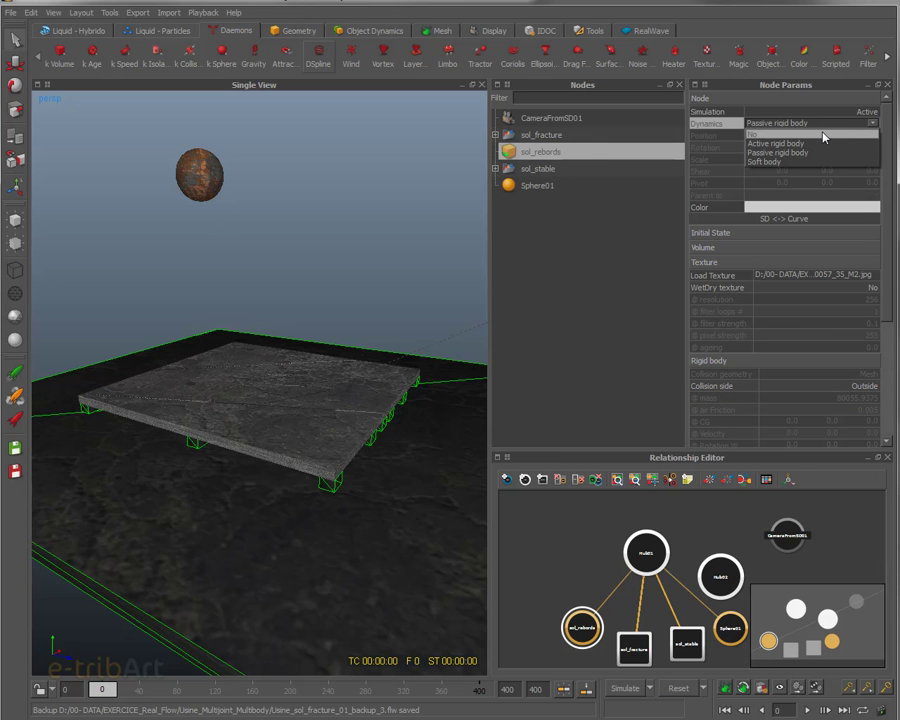
{"action": "left_click", "coordinate": [763, 152]}
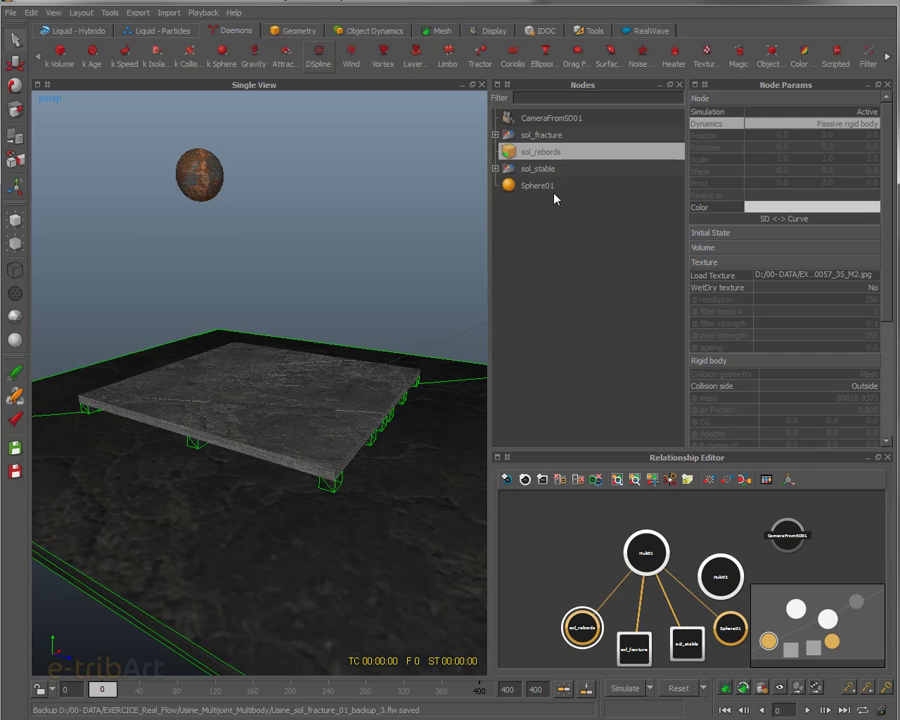
Step: Expand the sol_stable group, check several chunks' dynamics and their location in the slab, then reselect and collapse the group
{"action": "left_click", "coordinate": [537, 170]}
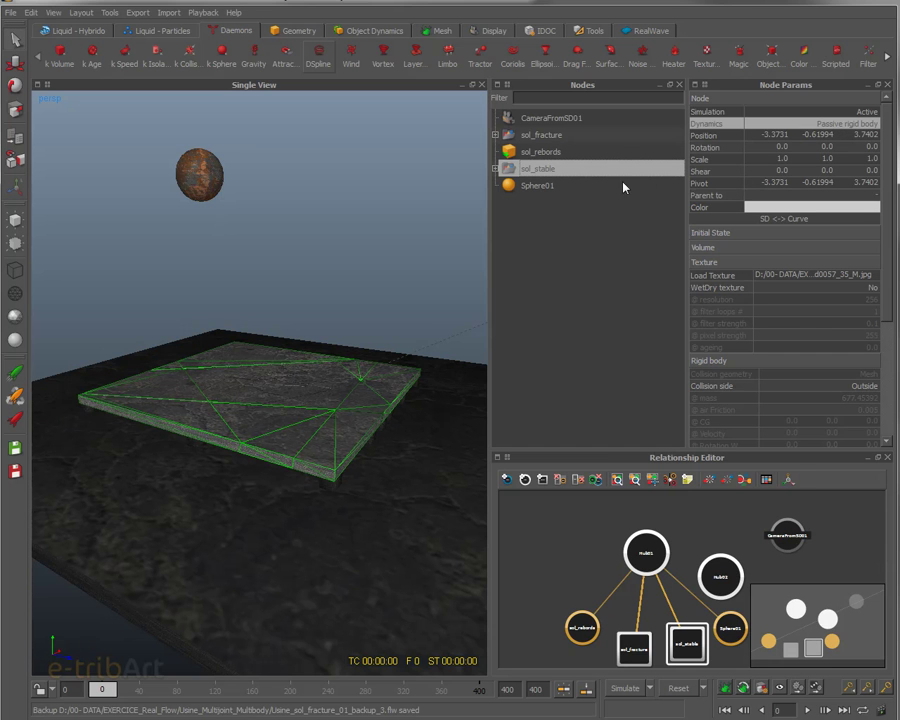
{"action": "left_click", "coordinate": [494, 168]}
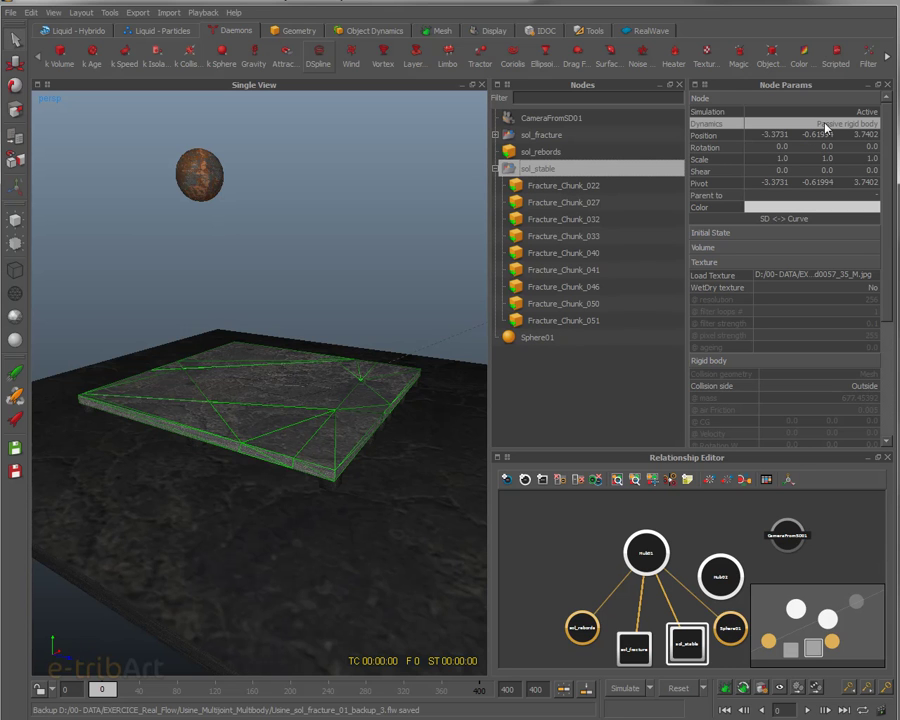
{"action": "left_click", "coordinate": [584, 187]}
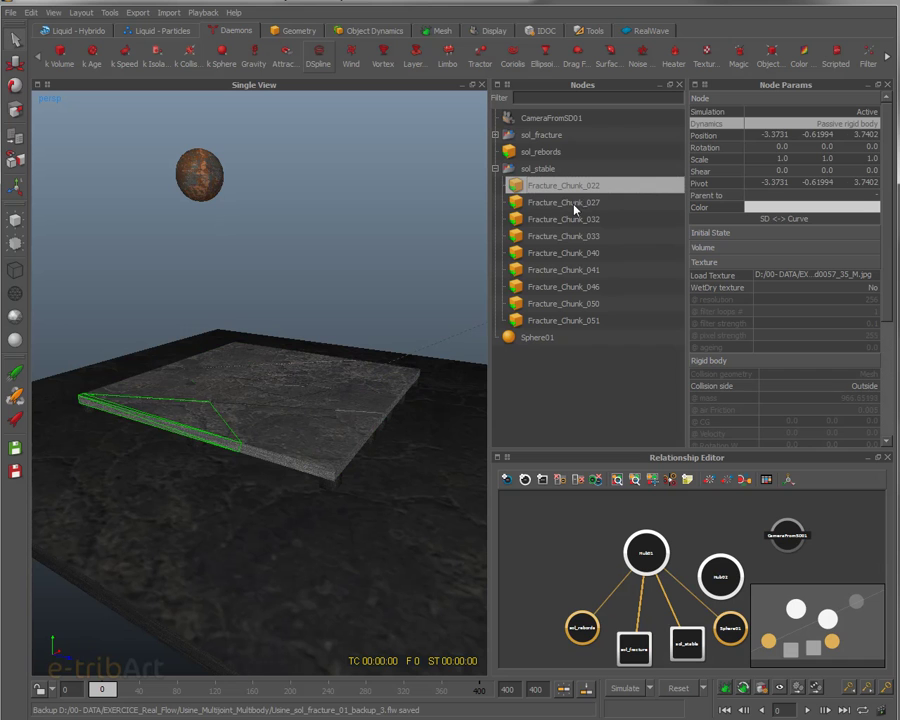
{"action": "left_click", "coordinate": [573, 203]}
{"action": "left_click", "coordinate": [569, 219]}
{"action": "left_click", "coordinate": [566, 236]}
{"action": "left_click", "coordinate": [563, 270]}
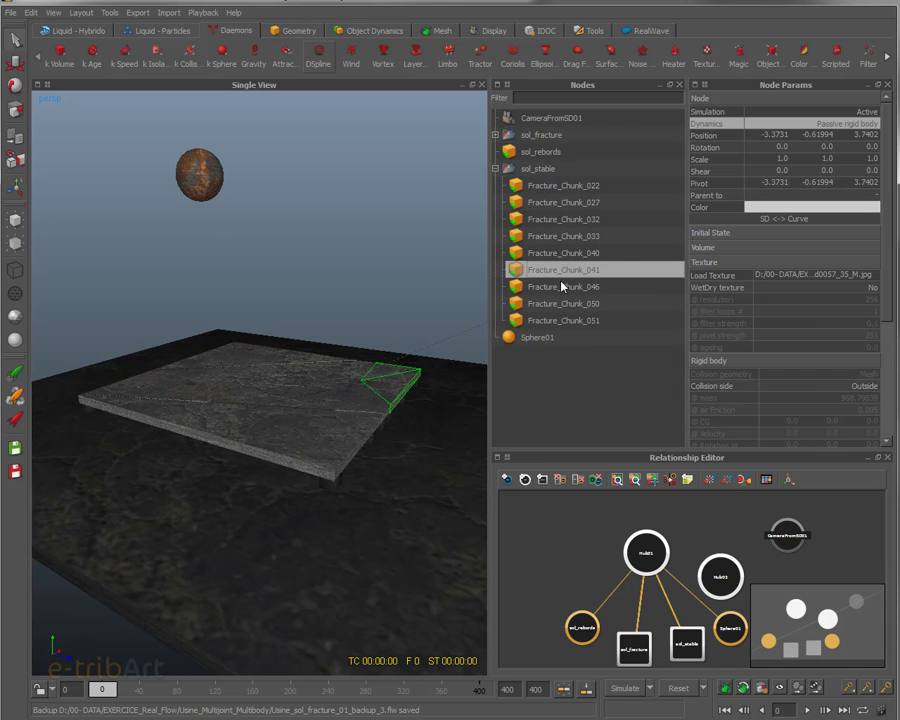
{"action": "left_click", "coordinate": [538, 169]}
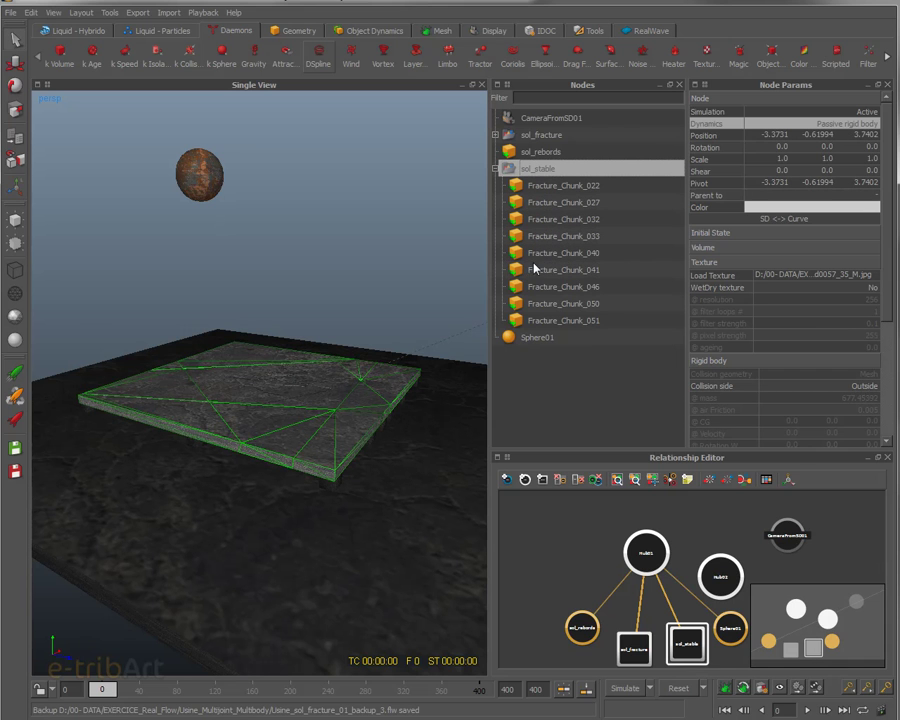
{"action": "left_click", "coordinate": [496, 169]}
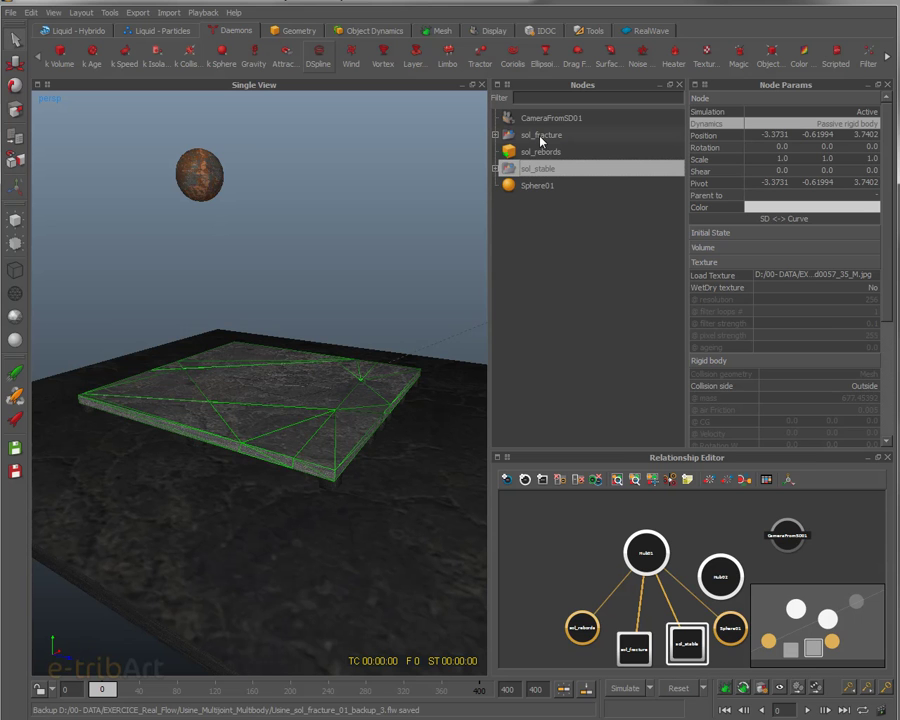
Step: Set the dynamics of the sol_fracture group to Active rigid body and examine its chunks up close
{"action": "left_click", "coordinate": [525, 135]}
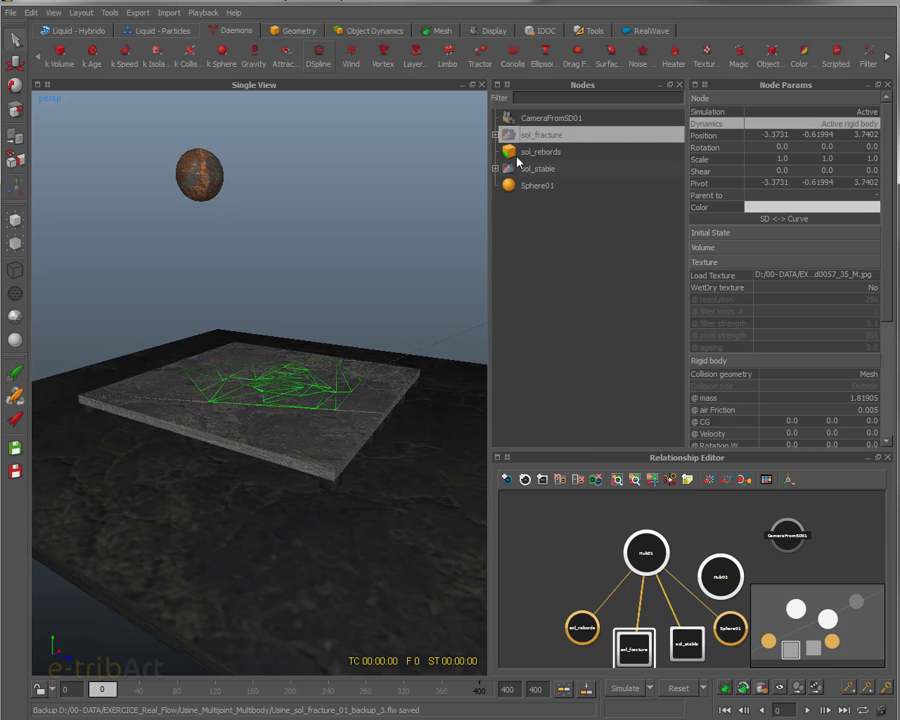
{"action": "left_click", "coordinate": [840, 124]}
{"action": "left_click", "coordinate": [843, 124]}
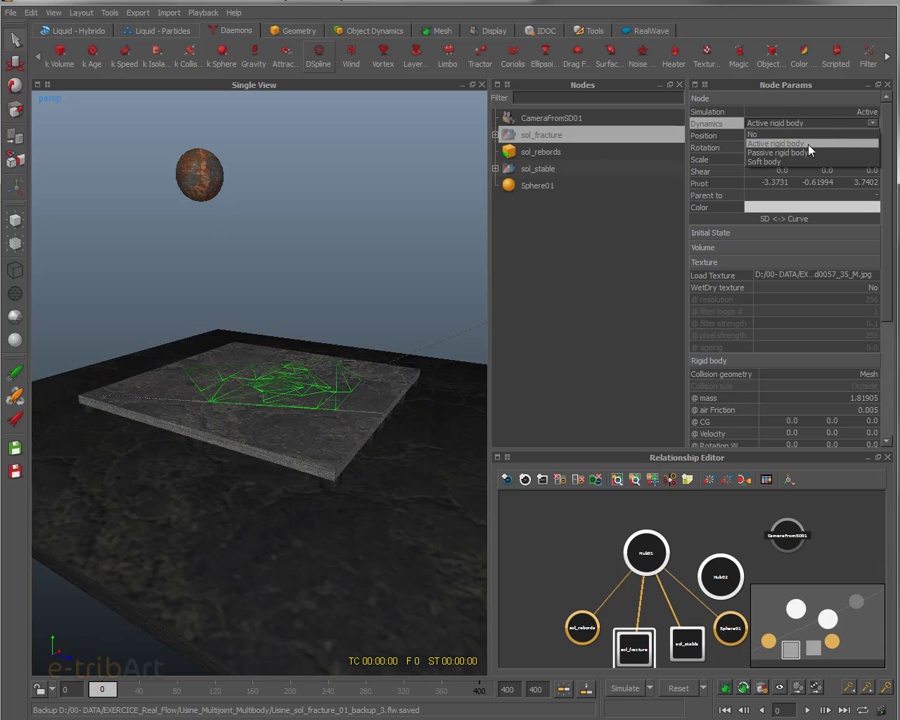
{"action": "left_click", "coordinate": [806, 150]}
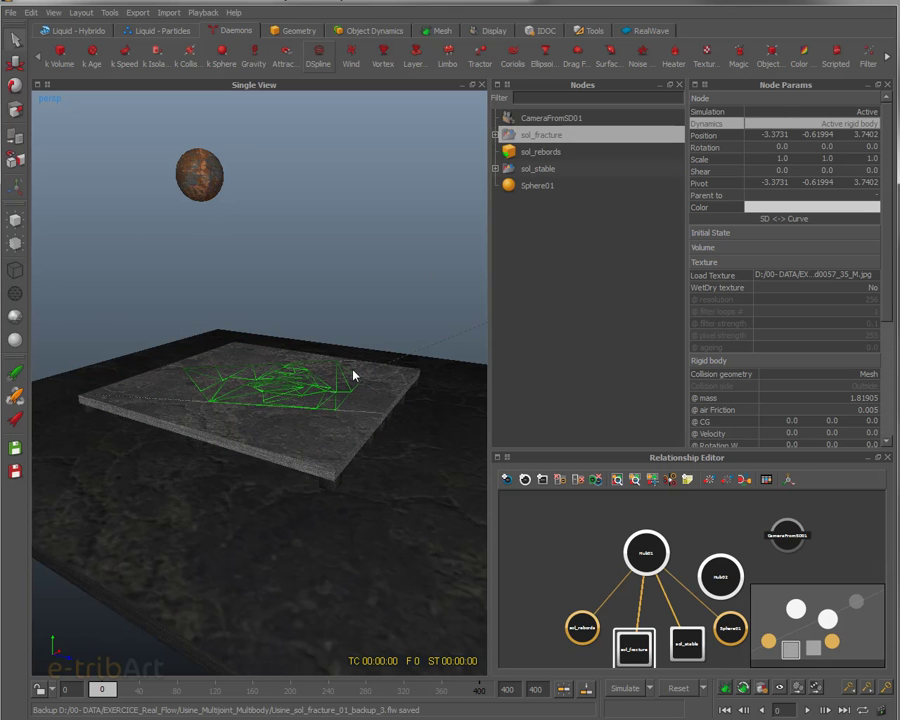
{"action": "scroll", "coordinate": [353, 375], "scroll_direction": "up", "scroll_amount": 10}
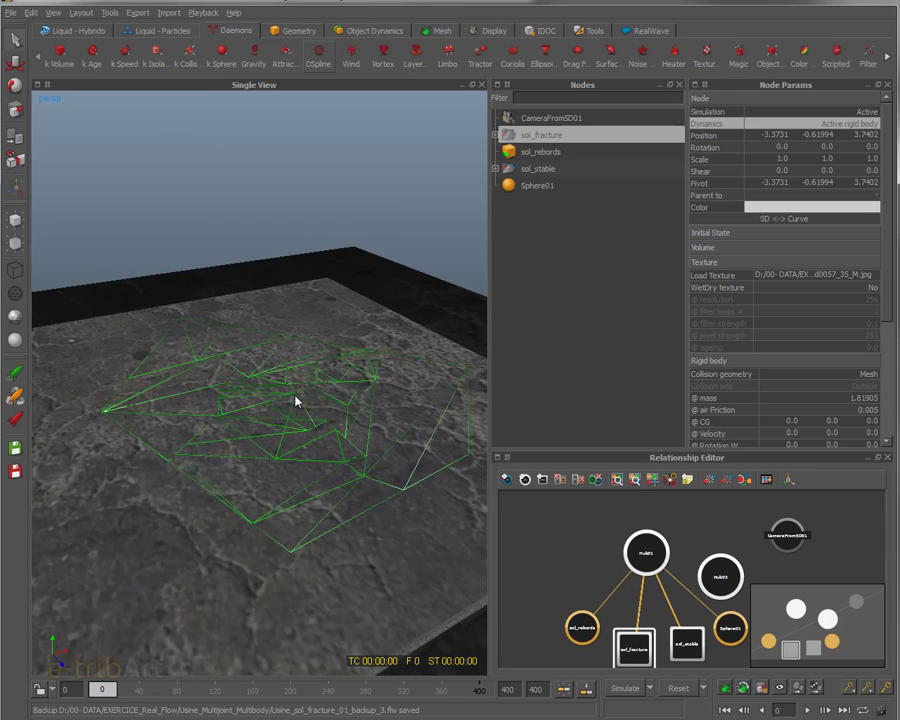
{"action": "scroll", "coordinate": [297, 404], "scroll_direction": "up", "scroll_amount": 3}
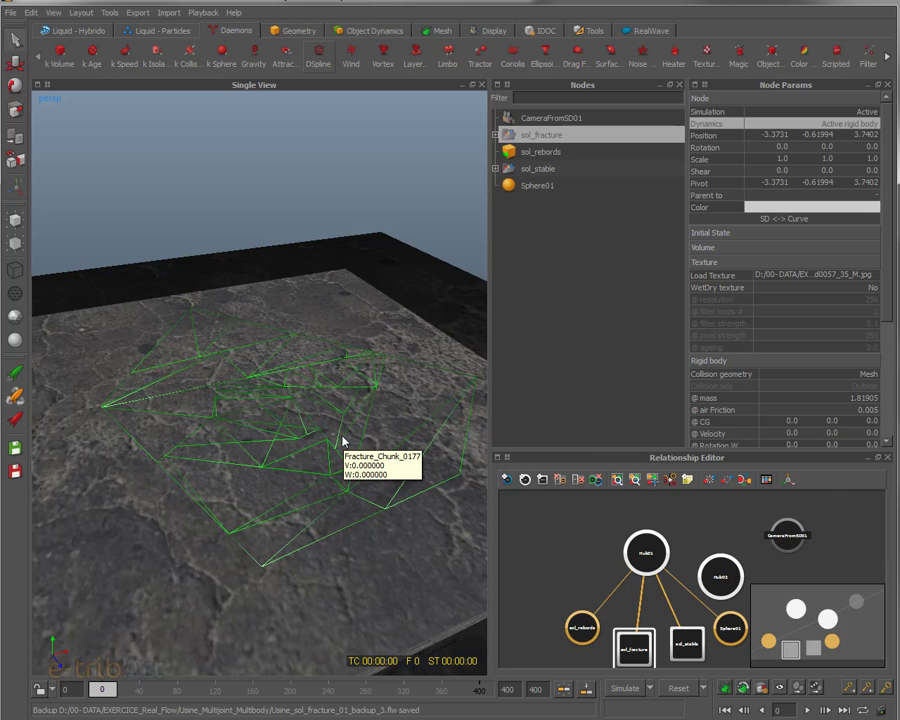
Step: Select Fracture_Chunk_046 on the slab's edge and examine its shape and dynamics from several angles
{"action": "left_click", "coordinate": [371, 583]}
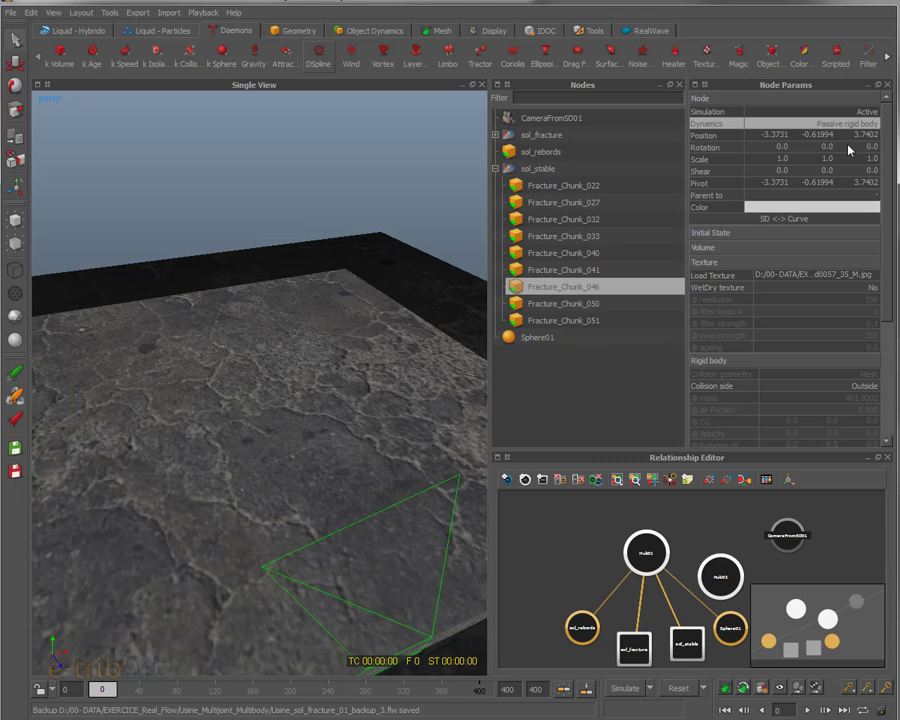
{"action": "left_click_drag", "start_coordinate": [305, 399], "coordinate": [268, 399], "text": "alt"}
{"action": "left_click_drag", "start_coordinate": [413, 447], "coordinate": [366, 380], "text": "alt"}
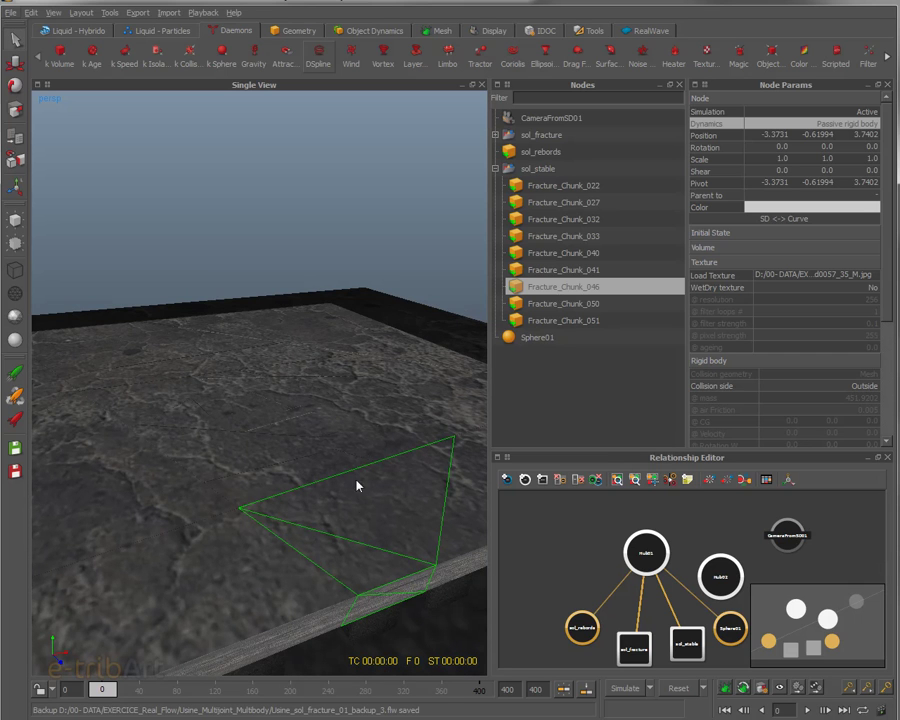
{"action": "left_click_drag", "start_coordinate": [450, 500], "coordinate": [368, 520], "text": "alt"}
{"action": "left_click_drag", "start_coordinate": [332, 484], "coordinate": [284, 513], "text": "alt"}
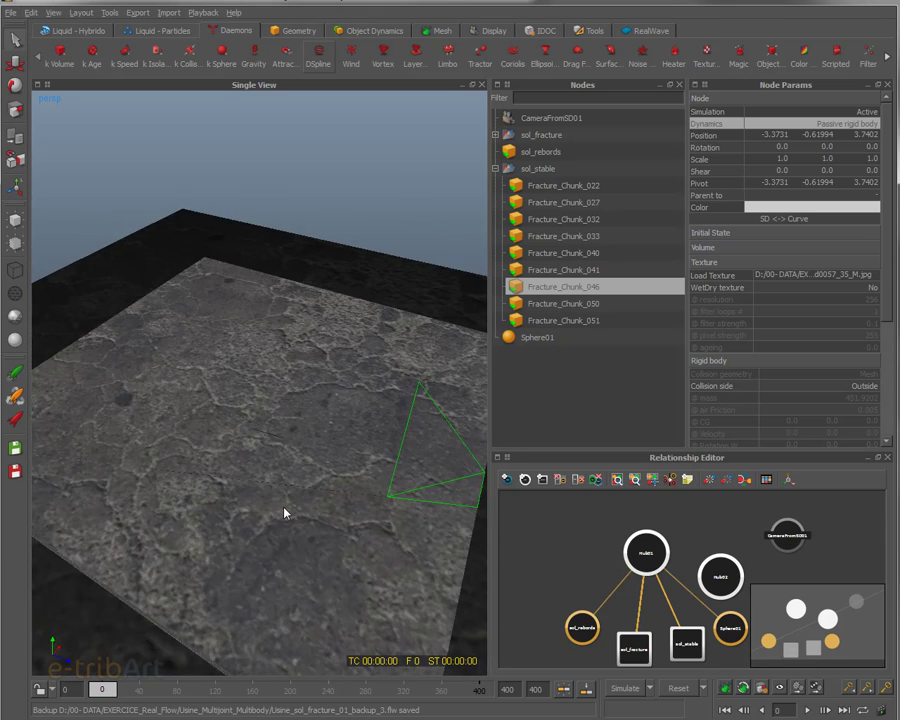
Step: Compare the sol_stable, sol_rebords and sol_fracture nodes by selecting each in turn, then collapse the sol_stable group
{"action": "left_click", "coordinate": [550, 168]}
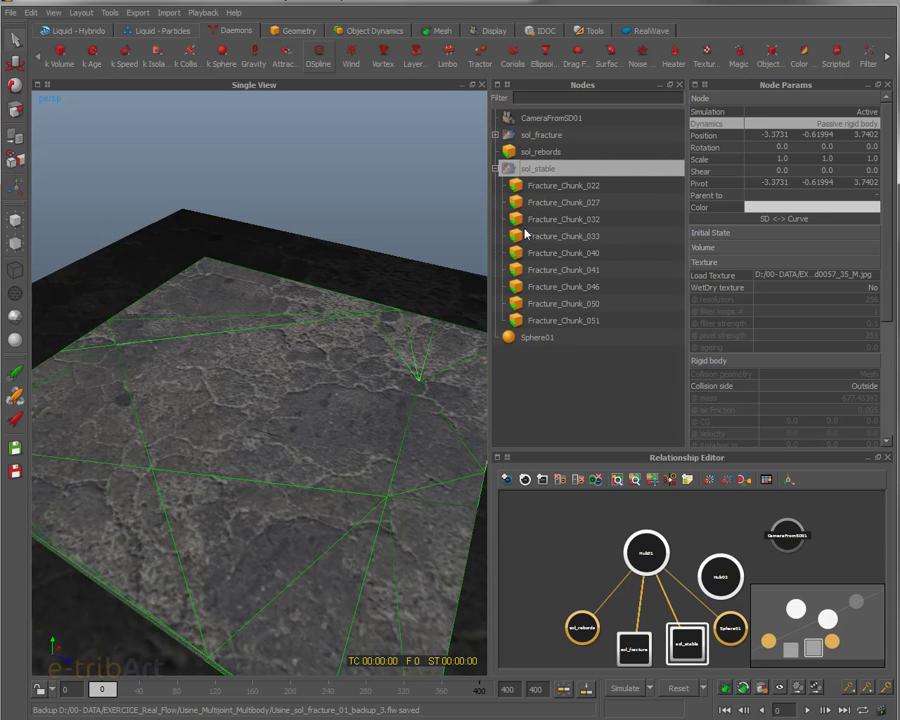
{"action": "left_click", "coordinate": [545, 152]}
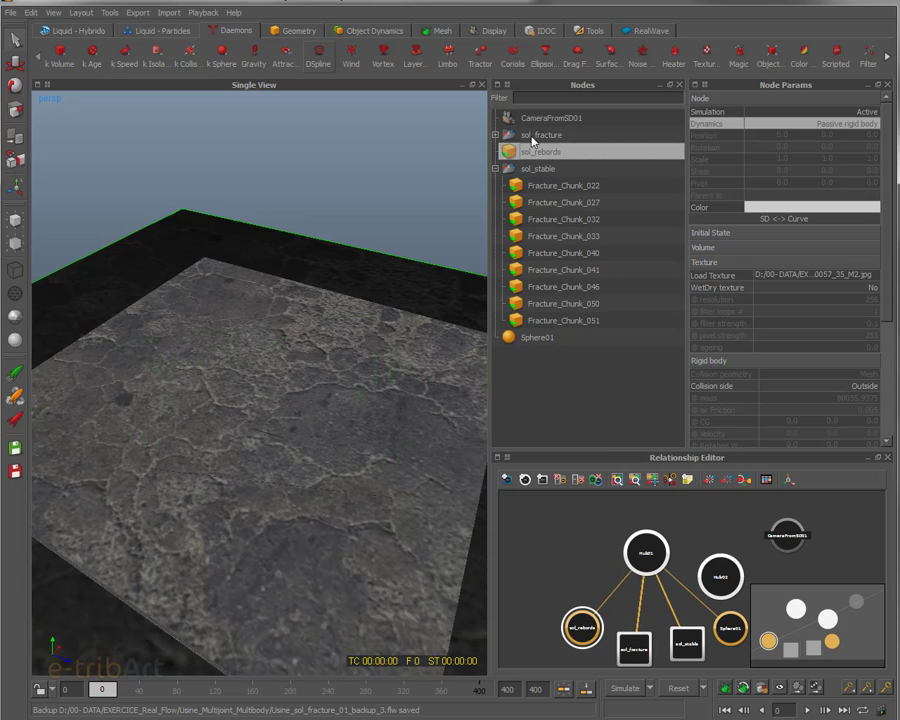
{"action": "left_click", "coordinate": [532, 140]}
{"action": "left_click", "coordinate": [520, 153]}
{"action": "left_click", "coordinate": [535, 168]}
{"action": "left_click", "coordinate": [495, 168]}
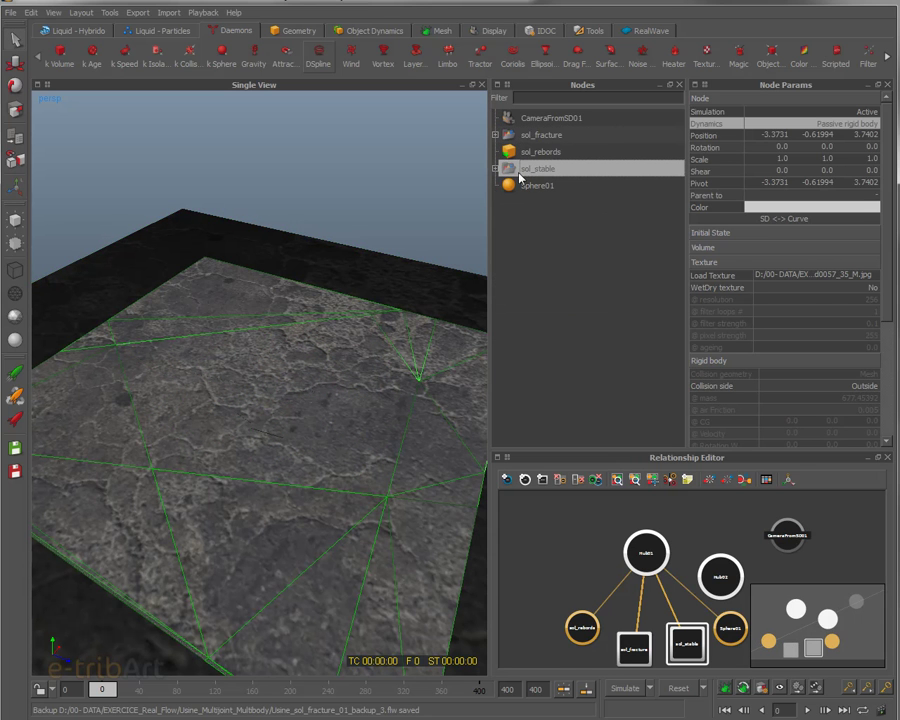
Step: Select the sphere above the slab to review its parameters and show the available geometry primitives
{"action": "scroll", "coordinate": [86, 388], "scroll_direction": "down", "scroll_amount": 3}
{"action": "left_click", "coordinate": [137, 225]}
{"action": "left_click_drag", "start_coordinate": [142, 280], "coordinate": [172, 323], "text": "alt"}
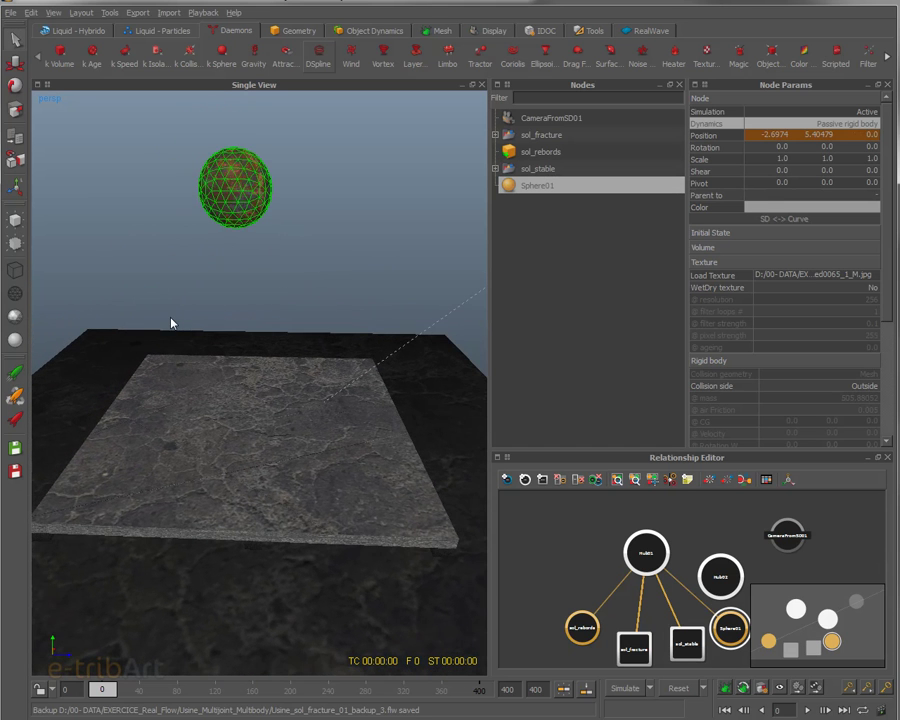
{"action": "left_click", "coordinate": [293, 33]}
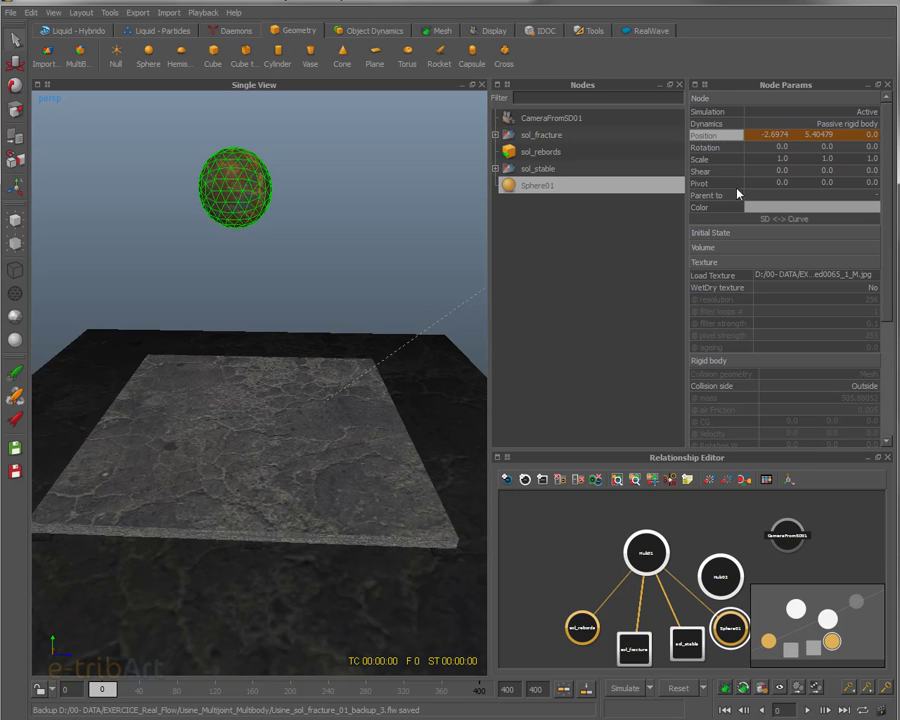
Step: Go to frame 37 and add a position key for the sphere
{"action": "left_click_drag", "start_coordinate": [110, 692], "coordinate": [138, 697]}
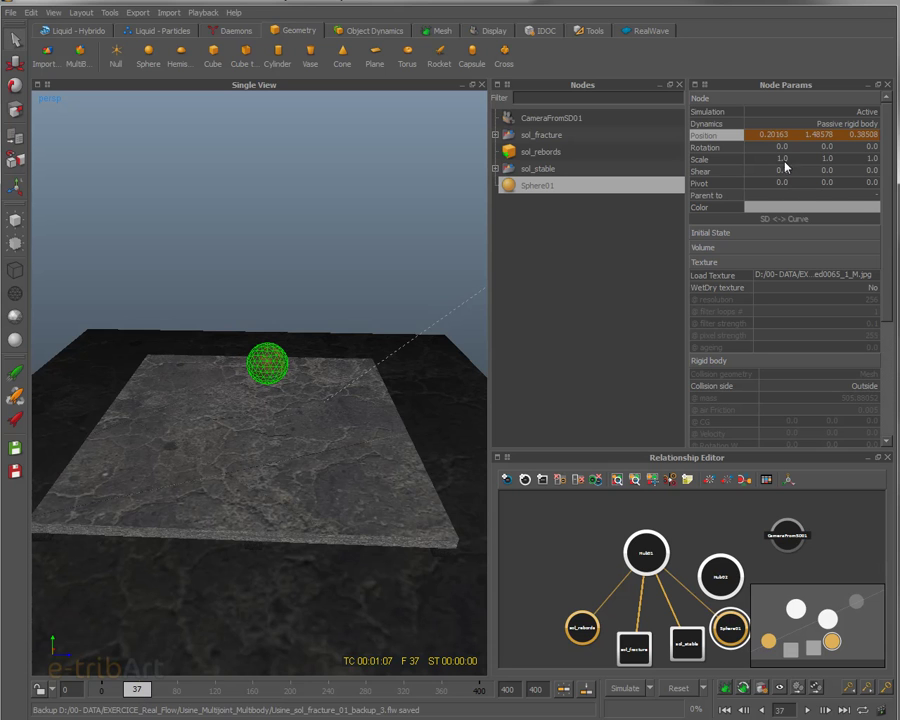
{"action": "right_click", "coordinate": [755, 138]}
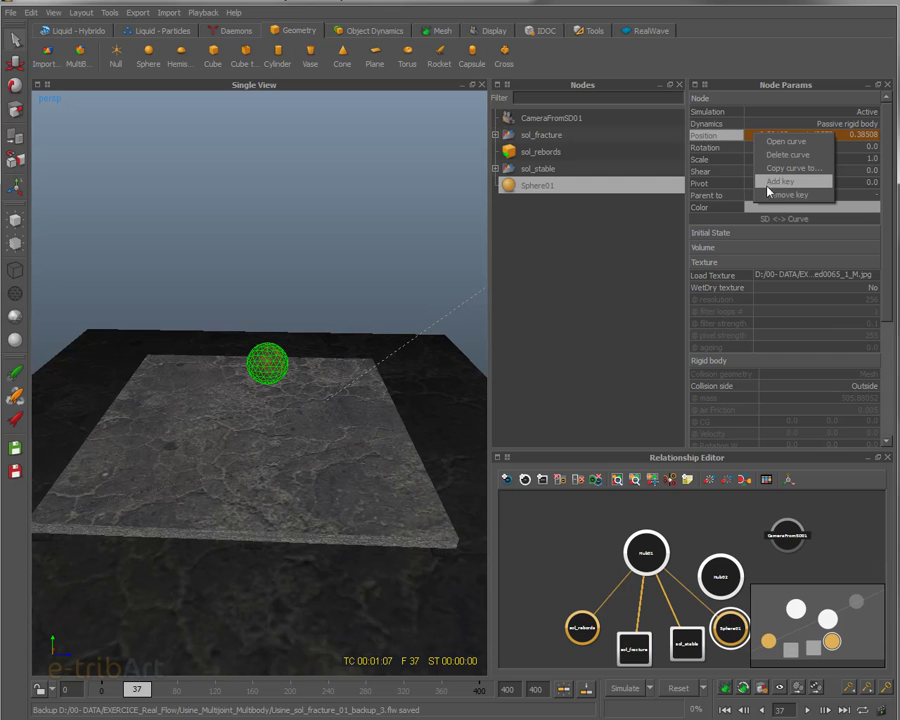
{"action": "left_click", "coordinate": [768, 182]}
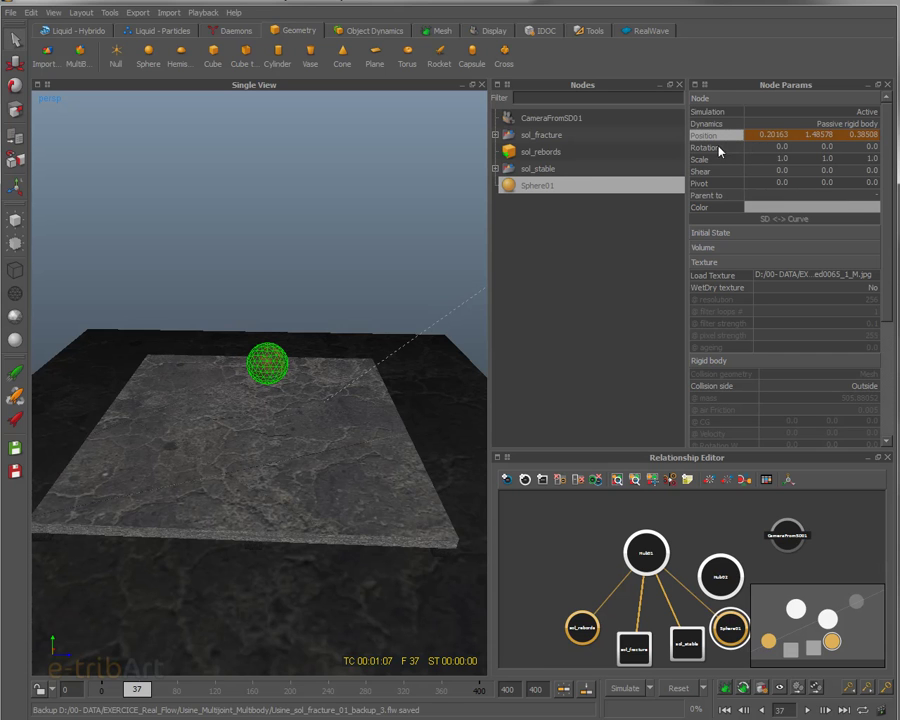
Step: Go to frame 72 and open the sphere's position curves in the curve editor
{"action": "left_click", "coordinate": [171, 691]}
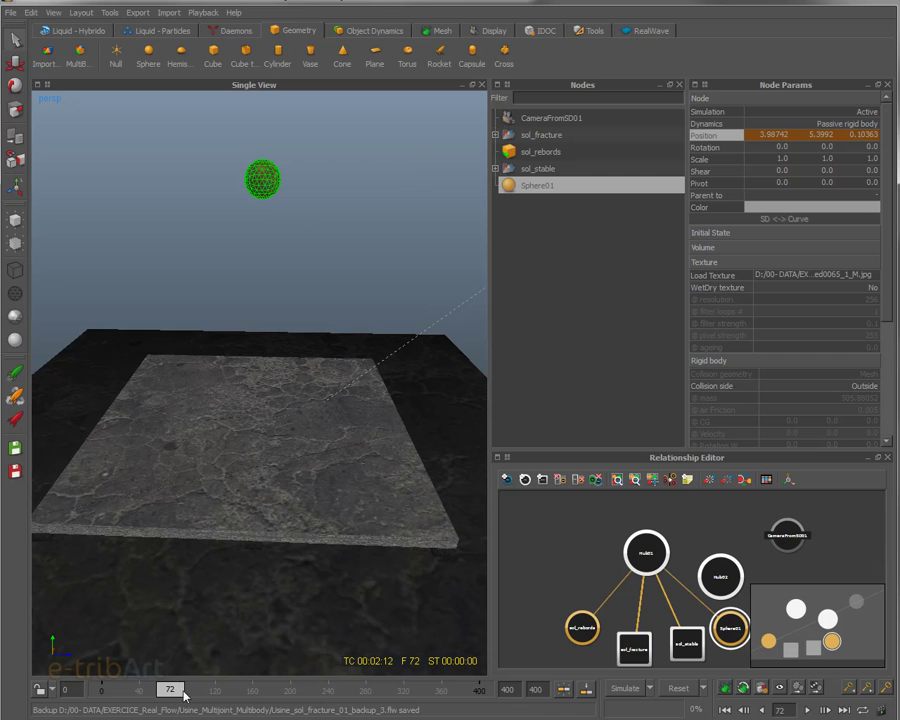
{"action": "right_click", "coordinate": [756, 143]}
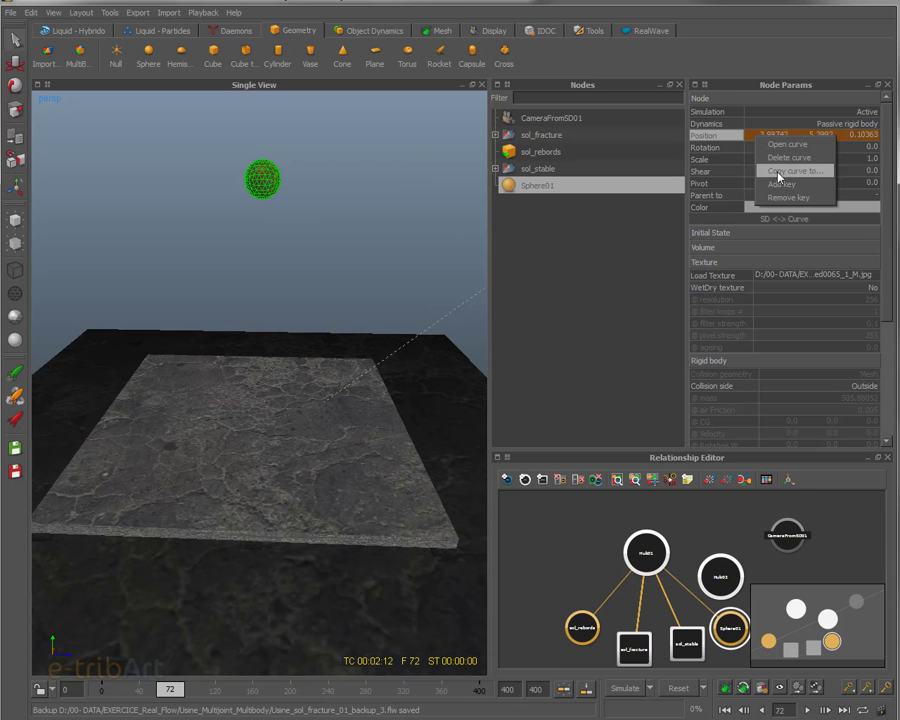
{"action": "left_click", "coordinate": [737, 145]}
{"action": "right_click", "coordinate": [741, 145]}
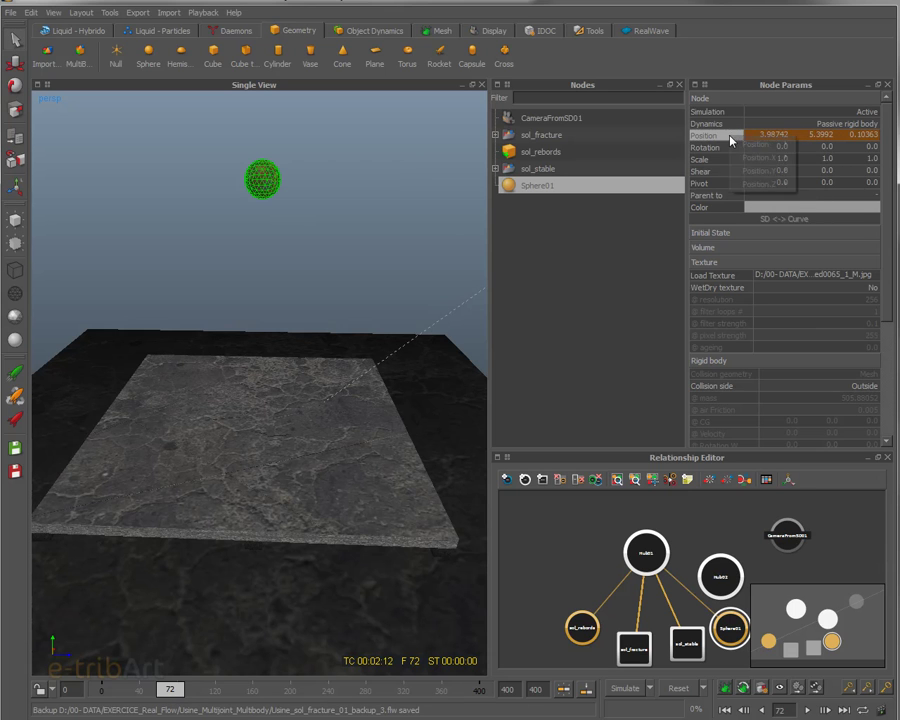
{"action": "mouse_move", "coordinate": [748, 146]}
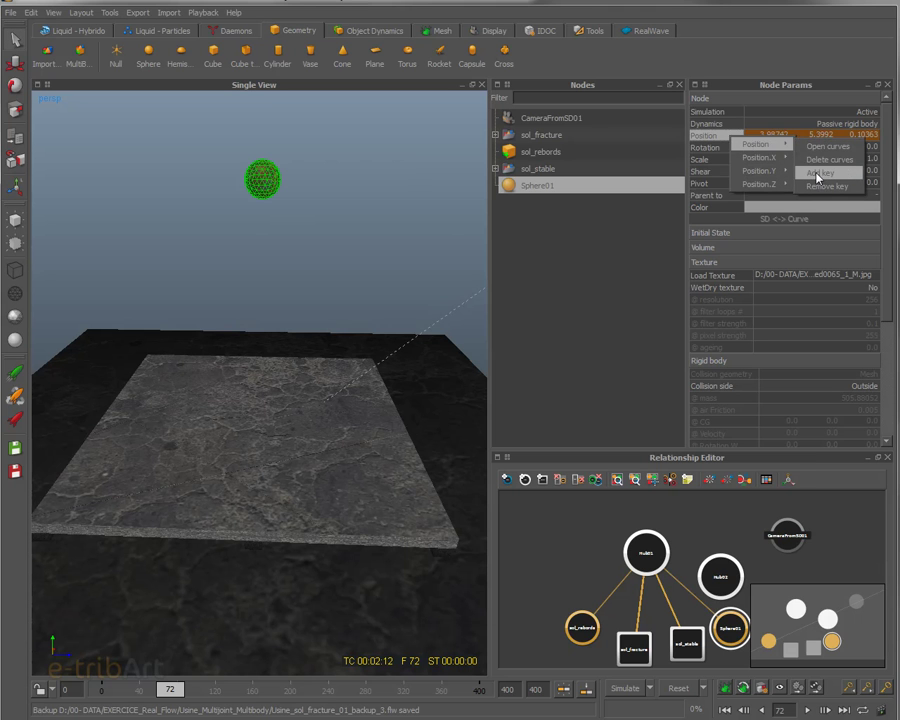
{"action": "left_click", "coordinate": [826, 147]}
{"action": "left_click_drag", "start_coordinate": [522, 214], "coordinate": [554, 153]}
{"action": "scroll", "coordinate": [472, 332], "scroll_direction": "down", "scroll_amount": 5}
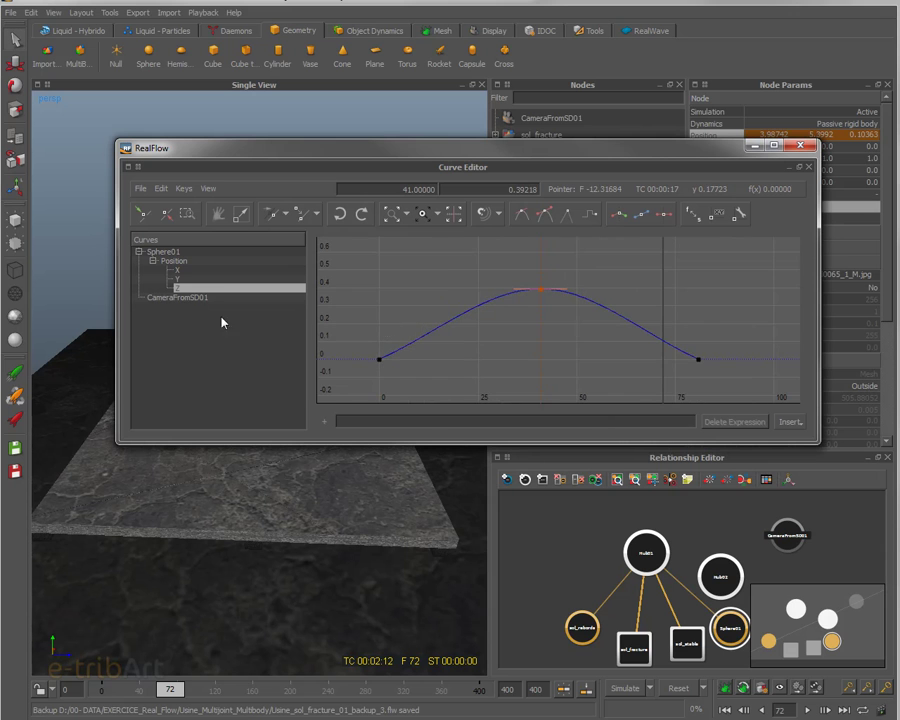
Step: Display the sphere's X, Y and Z position curves together and examine their keys around frame 41
{"action": "left_click", "coordinate": [178, 262]}
{"action": "scroll", "coordinate": [512, 347], "scroll_direction": "down", "scroll_amount": 3}
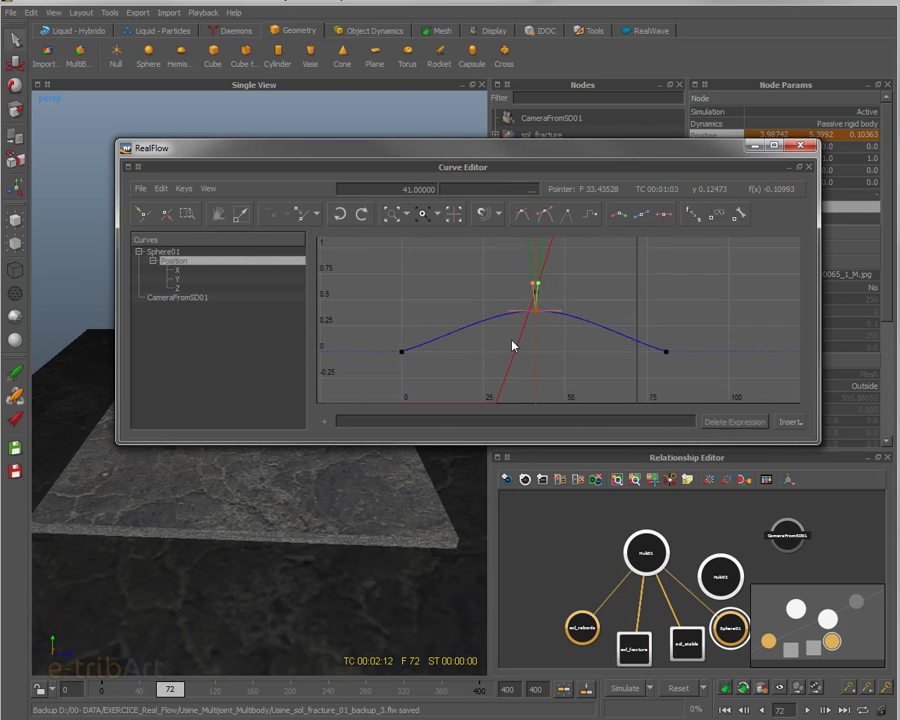
{"action": "scroll", "coordinate": [512, 347], "scroll_direction": "down", "scroll_amount": 3}
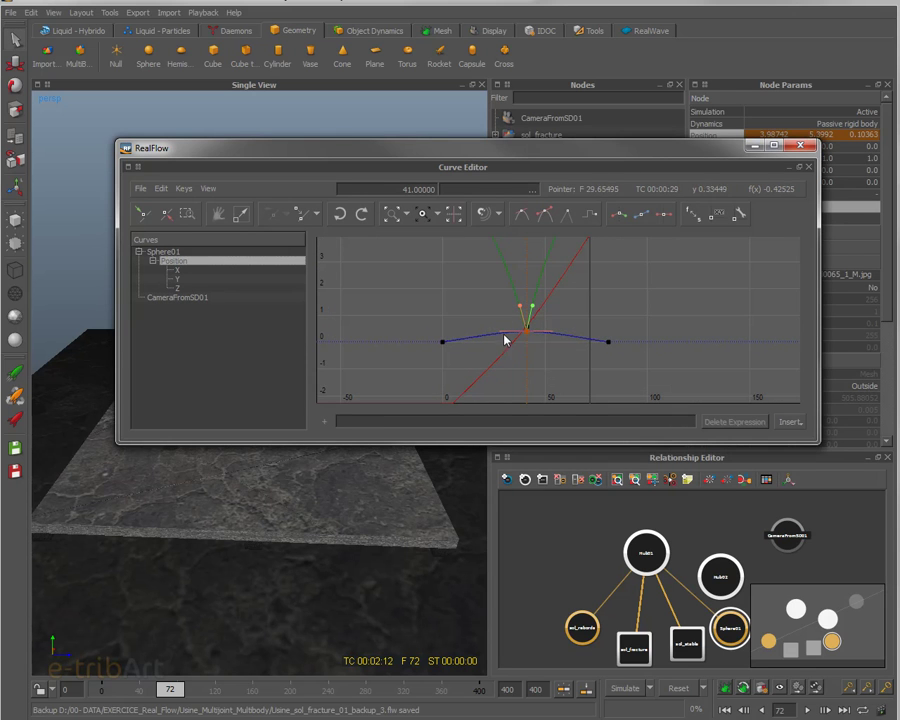
{"action": "left_click", "coordinate": [392, 214]}
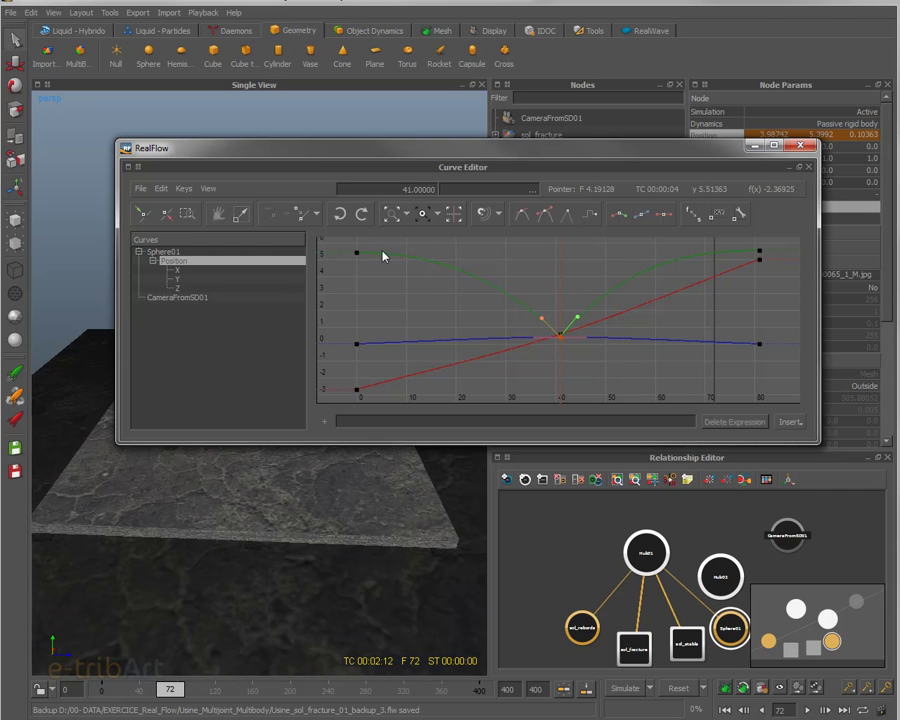
{"action": "scroll", "coordinate": [570, 361], "scroll_direction": "up", "scroll_amount": 2}
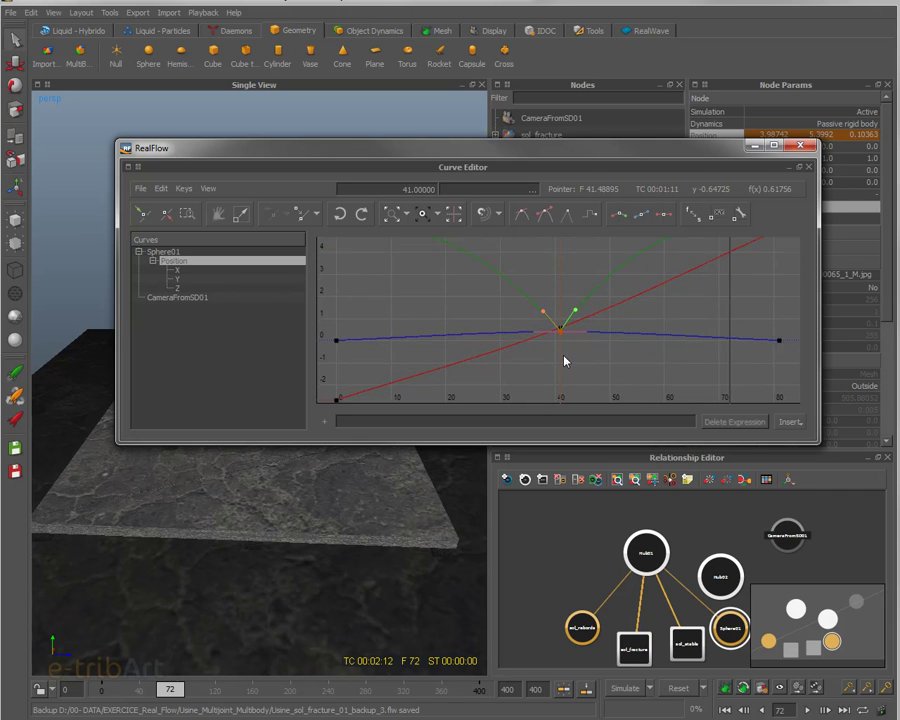
{"action": "scroll", "coordinate": [562, 350], "scroll_direction": "down", "scroll_amount": 2}
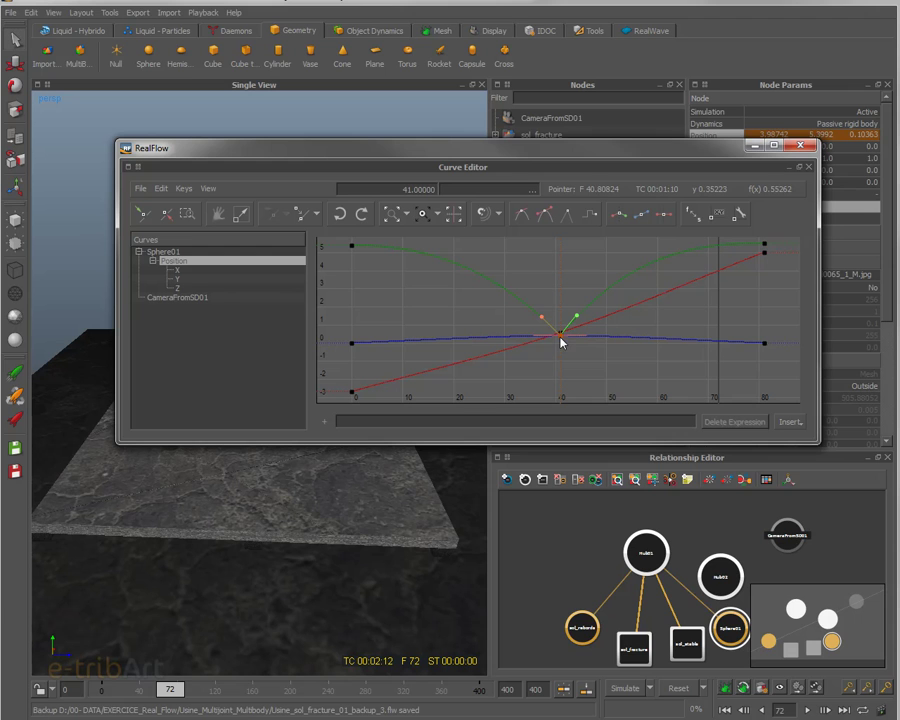
Step: Isolate the sphere's Y position curve, break the tangents of its frame 41 key and adjust the outgoing handle
{"action": "left_click_drag", "start_coordinate": [543, 318], "coordinate": [540, 320]}
{"action": "left_click", "coordinate": [558, 345]}
{"action": "scroll", "coordinate": [561, 345], "scroll_direction": "up", "scroll_amount": 2}
{"action": "left_click", "coordinate": [179, 279]}
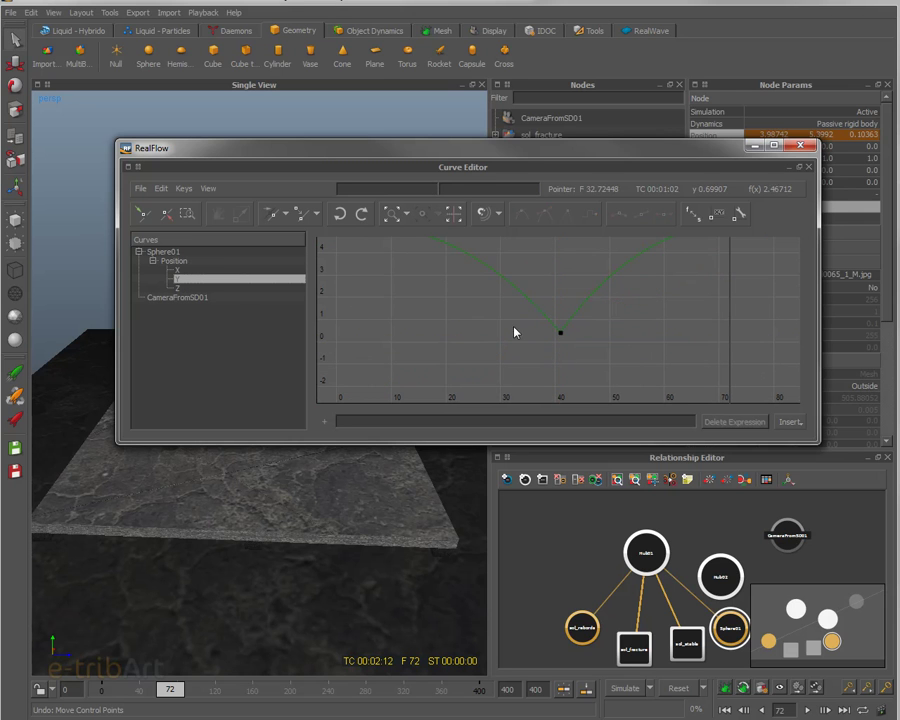
{"action": "left_click_drag", "start_coordinate": [532, 323], "coordinate": [585, 358]}
{"action": "mouse_move", "coordinate": [546, 315]}
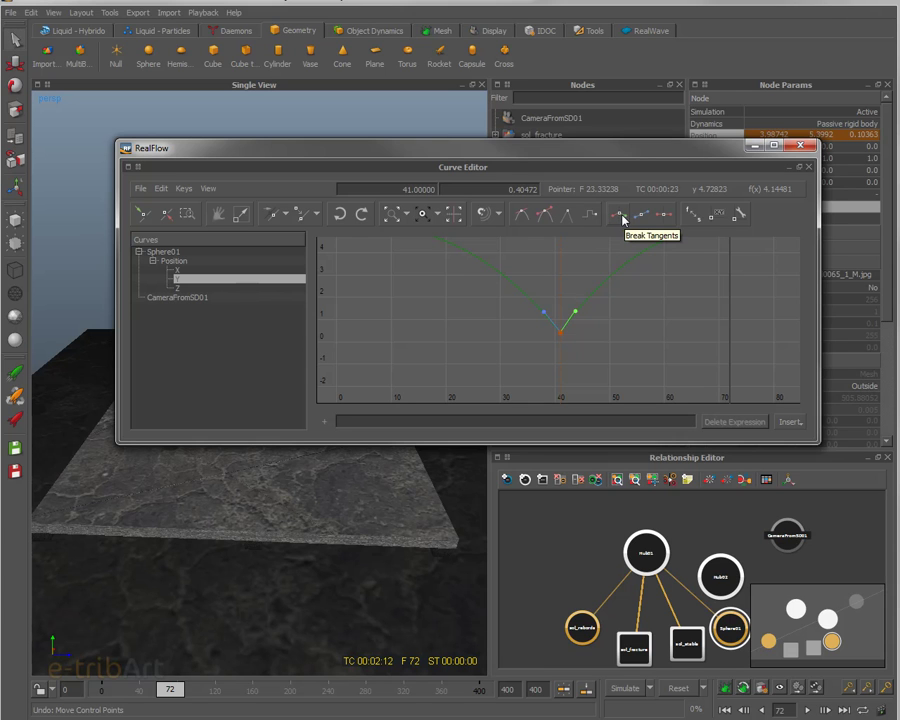
{"action": "left_click", "coordinate": [622, 219]}
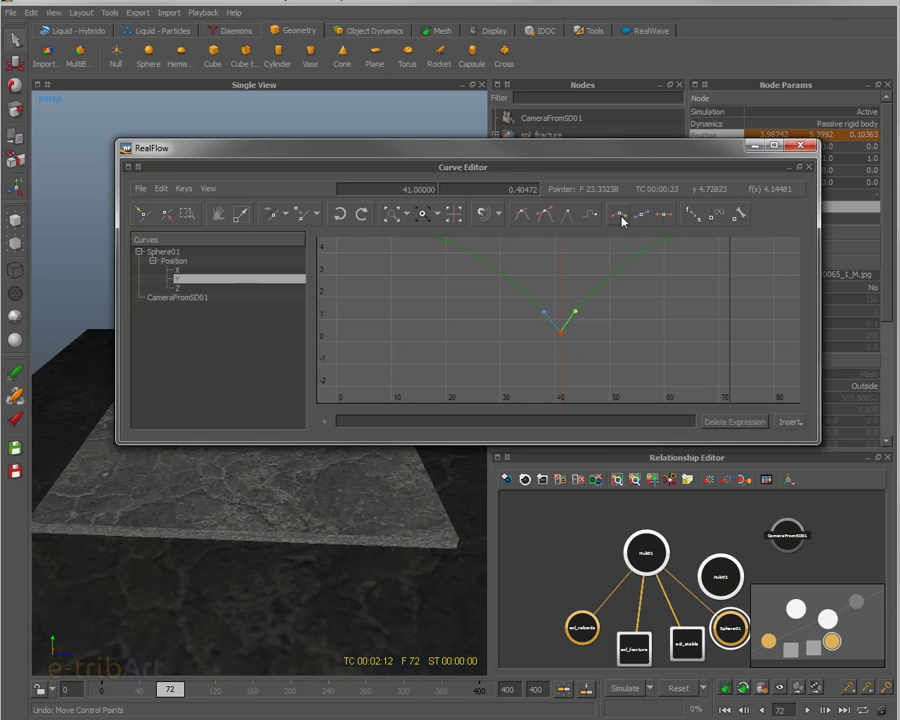
{"action": "left_click", "coordinate": [577, 314]}
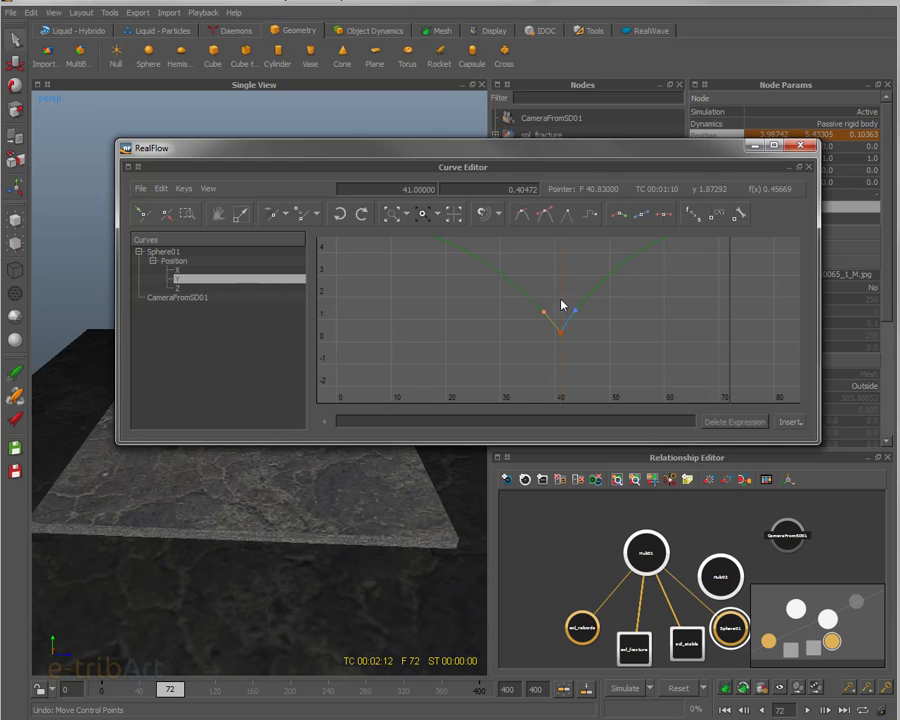
Step: Reopen the sphere's position curves, show the whole Y curve and place the curve editor clear of the viewport
{"action": "left_click", "coordinate": [801, 148]}
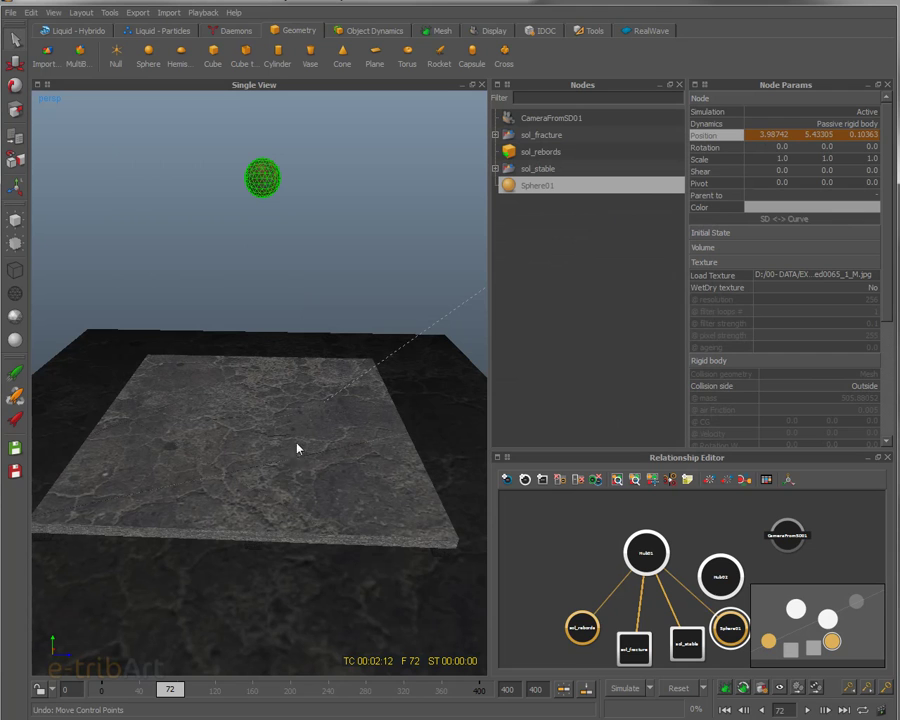
{"action": "right_click", "coordinate": [722, 137]}
{"action": "mouse_move", "coordinate": [738, 148]}
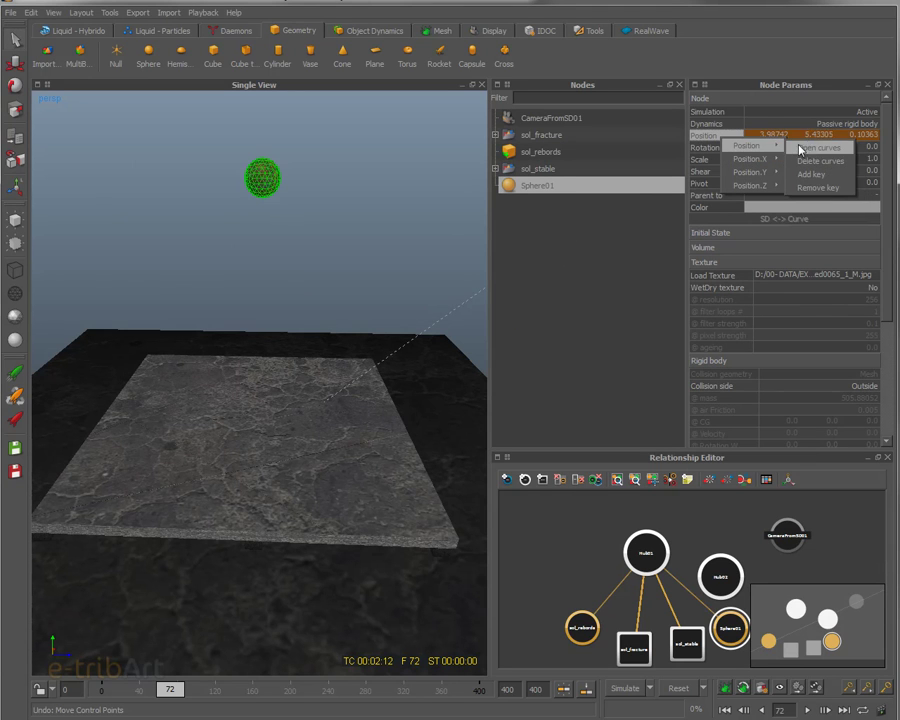
{"action": "left_click", "coordinate": [803, 153]}
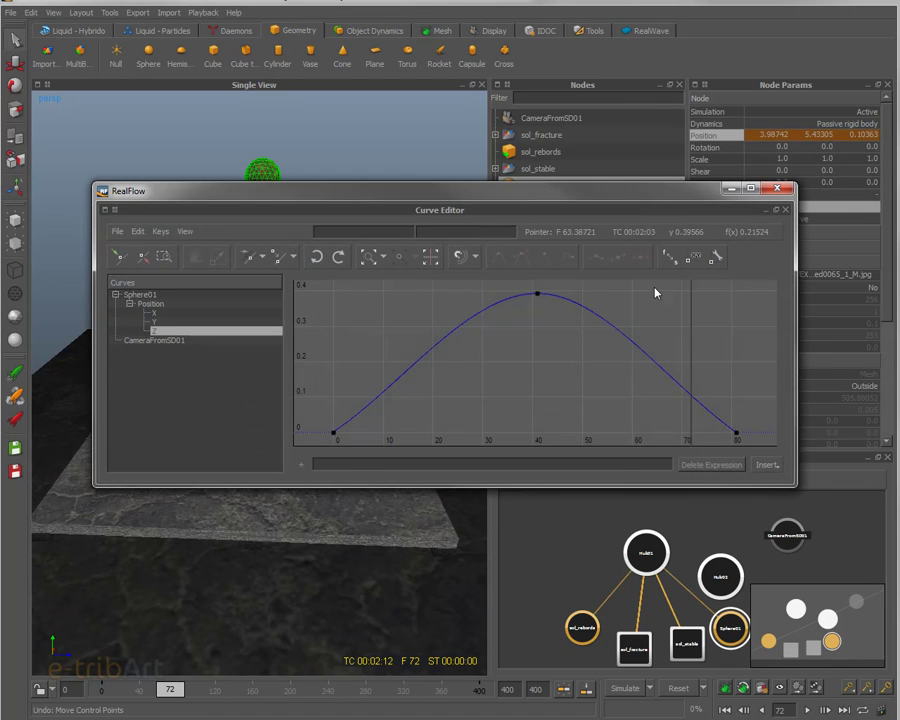
{"action": "left_click", "coordinate": [172, 321]}
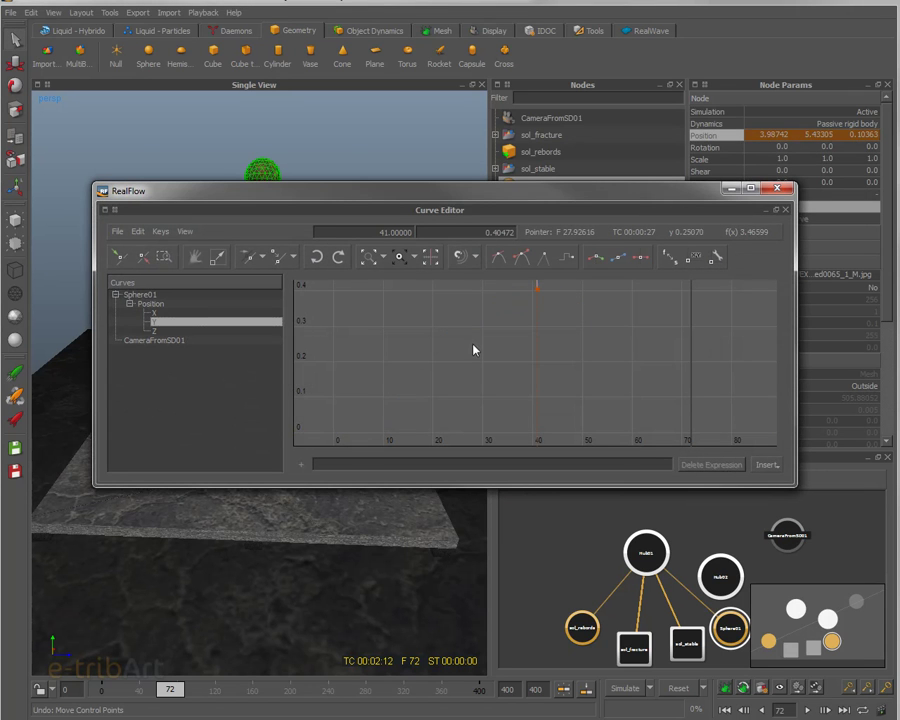
{"action": "left_click", "coordinate": [402, 259]}
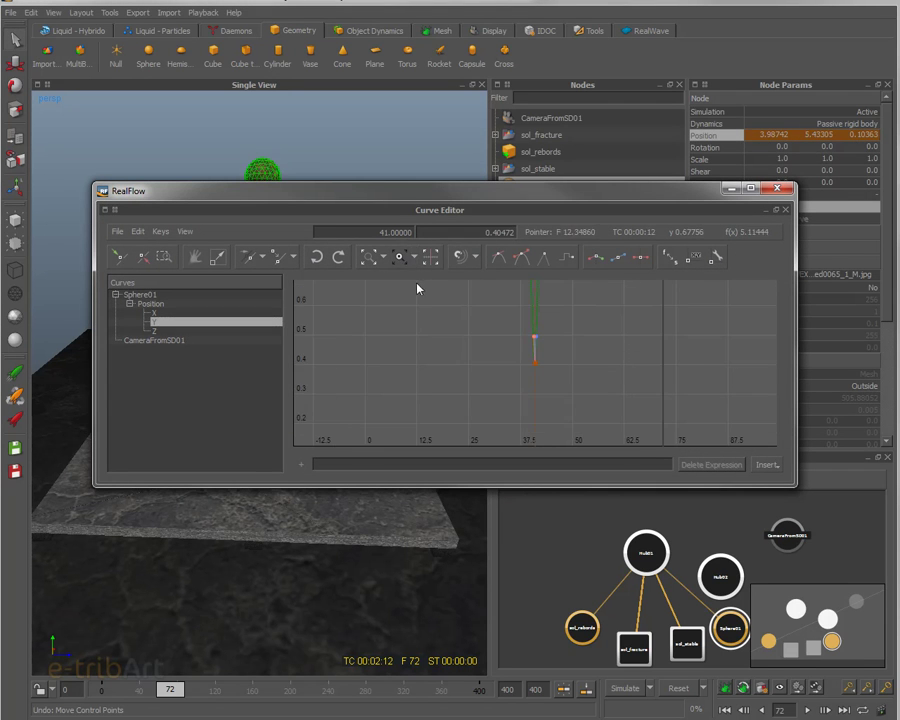
{"action": "left_click", "coordinate": [430, 257]}
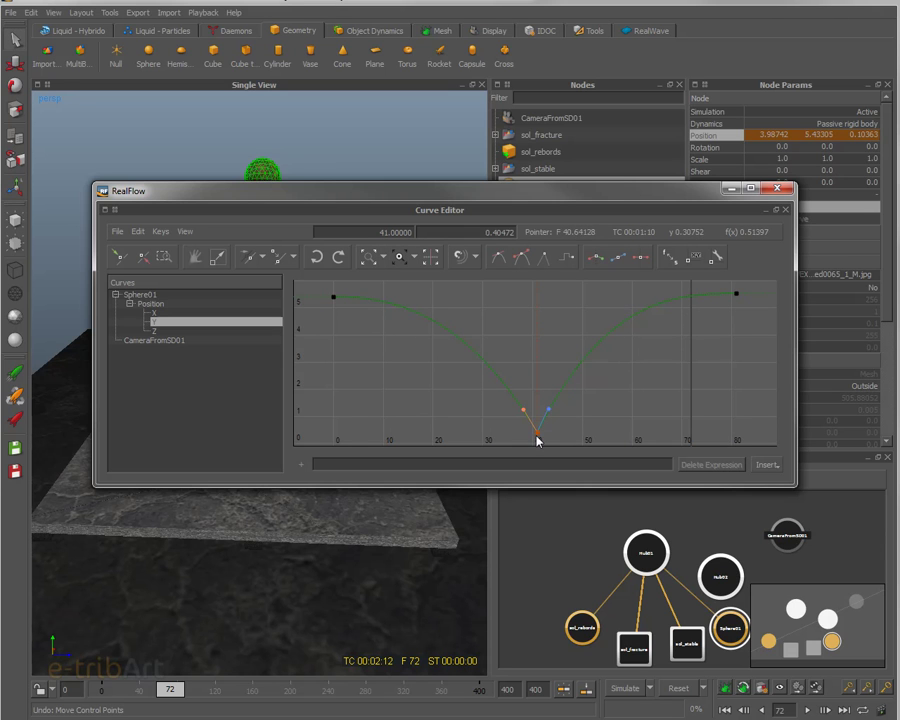
{"action": "left_click_drag", "start_coordinate": [422, 197], "coordinate": [864, 160]}
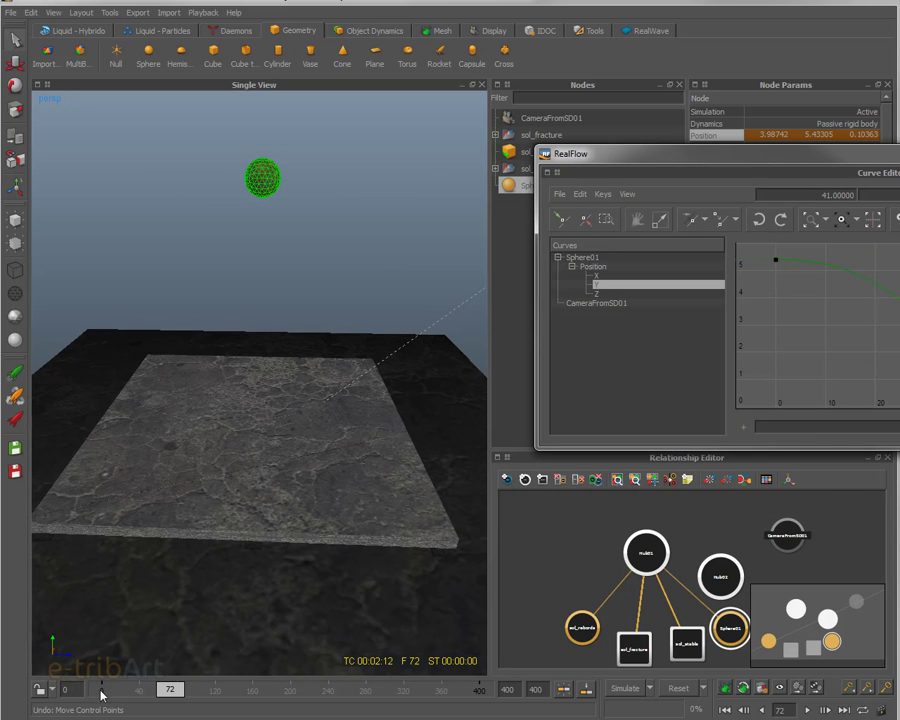
Step: Go to frame 41 and inspect the sphere's contact with the slab from the side in wireframe
{"action": "left_click_drag", "start_coordinate": [152, 694], "coordinate": [140, 698]}
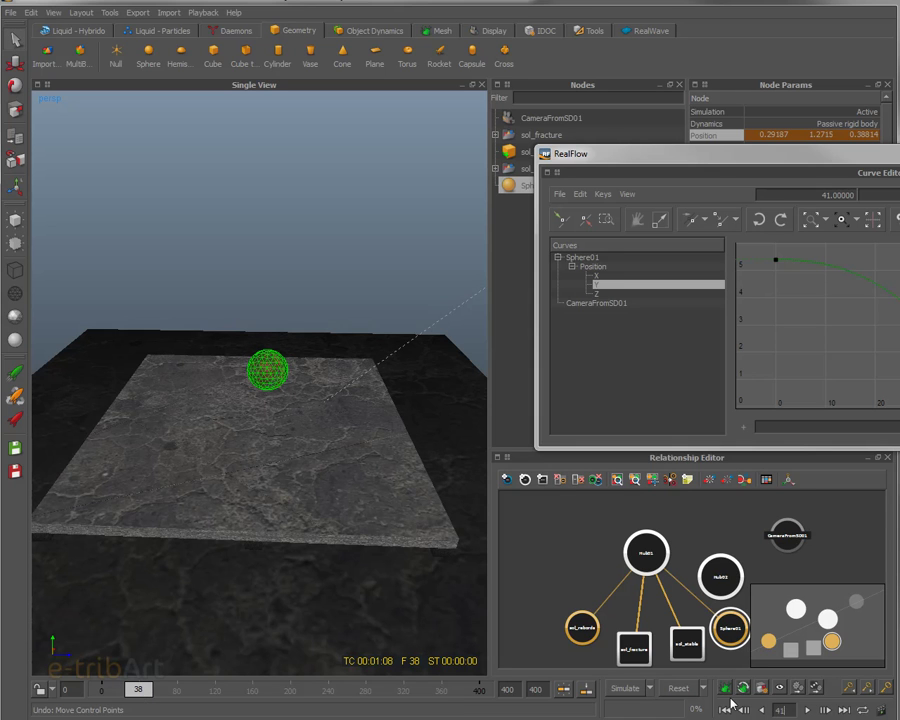
{"action": "key", "text": "Return"}
{"action": "left_click_drag", "start_coordinate": [277, 482], "coordinate": [279, 411], "text": "alt"}
{"action": "scroll", "coordinate": [280, 424], "scroll_direction": "up", "scroll_amount": 3}
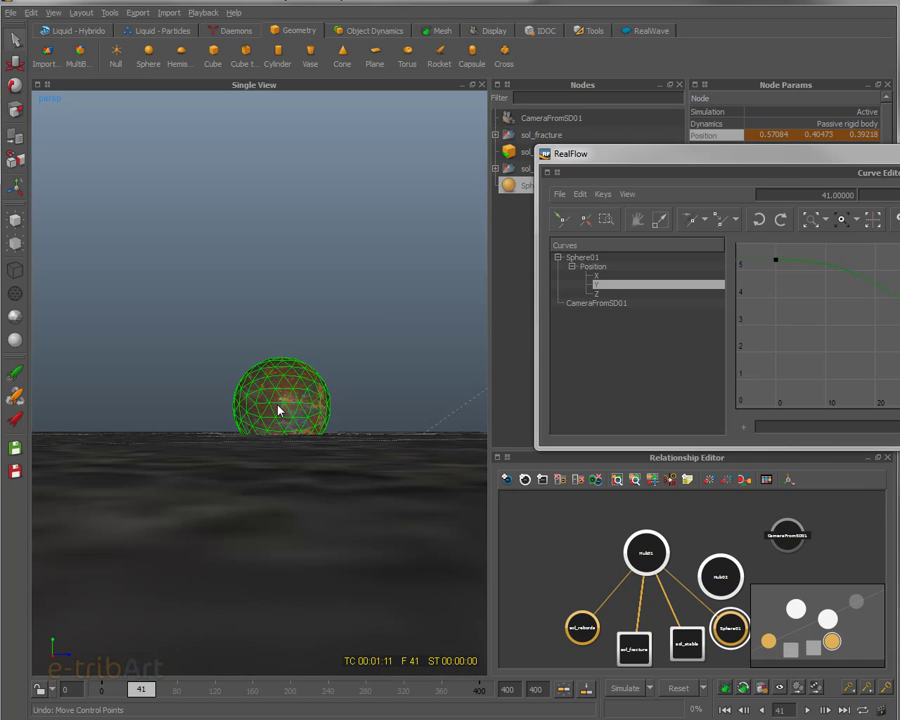
{"action": "key", "text": "2"}
{"action": "mouse_move", "coordinate": [275, 432]}
{"action": "left_mouse_down", "text": "alt"}
{"action": "mouse_move", "coordinate": [270, 443]}
{"action": "mouse_move", "coordinate": [215, 428]}
{"action": "mouse_move", "coordinate": [292, 434]}
{"action": "left_mouse_up", "text": "alt"}
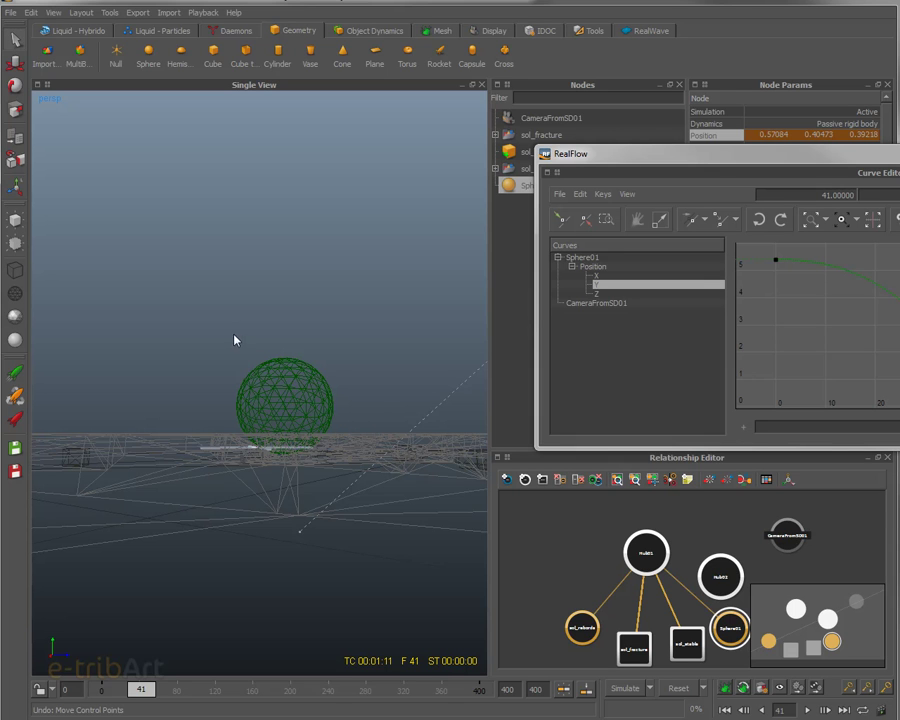
Step: Raise the sphere to a Y position of about 0.45 and add a position key at frame 41
{"action": "left_click", "coordinate": [201, 346]}
{"action": "left_click", "coordinate": [281, 384]}
{"action": "key", "text": "w"}
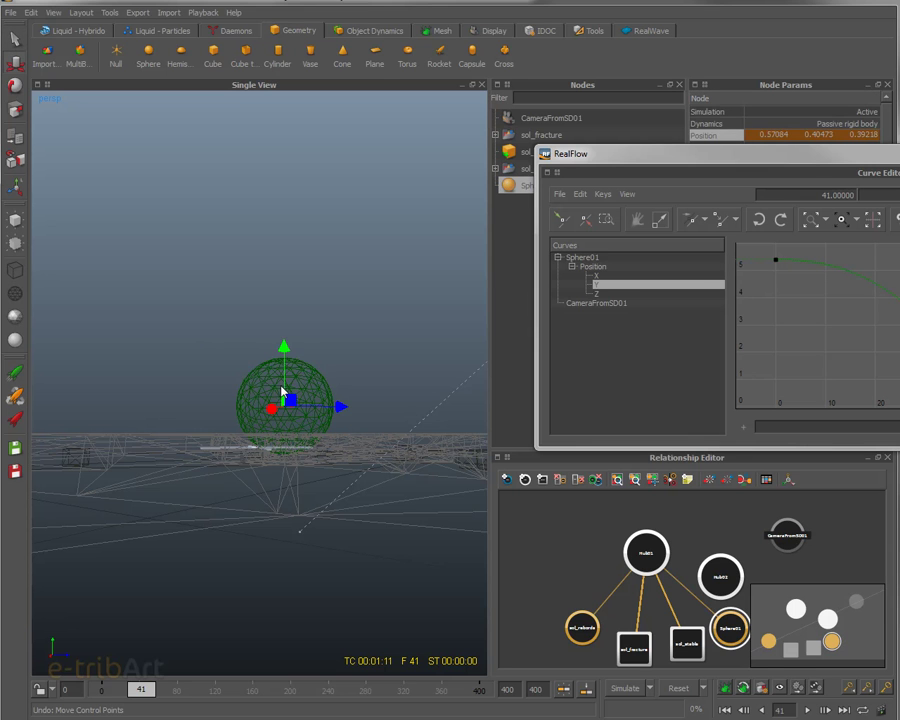
{"action": "left_click_drag", "start_coordinate": [284, 352], "coordinate": [284, 347]}
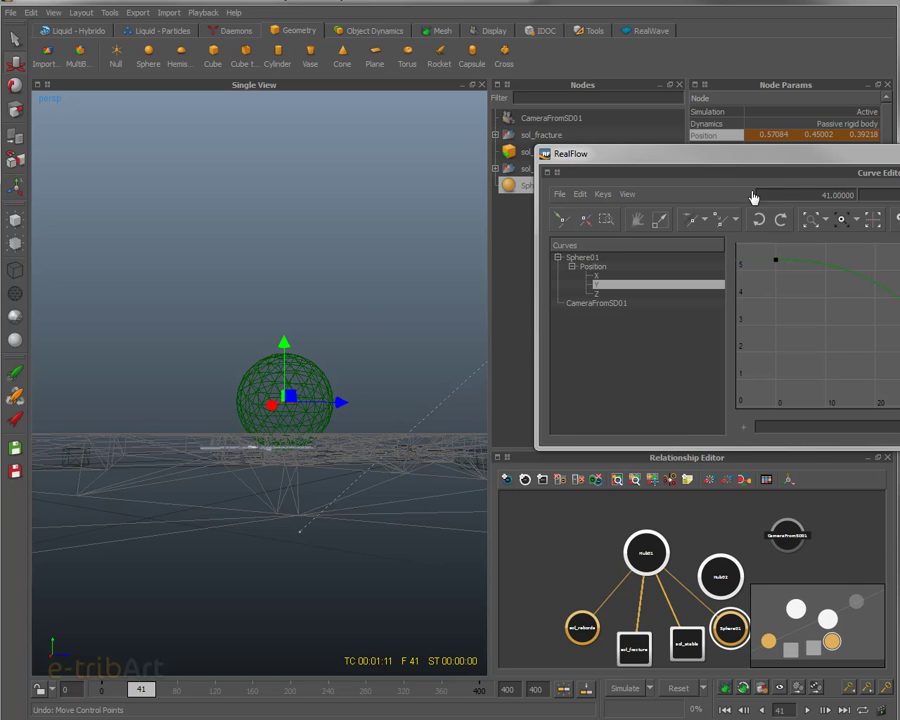
{"action": "right_click", "coordinate": [712, 137]}
{"action": "mouse_move", "coordinate": [742, 142]}
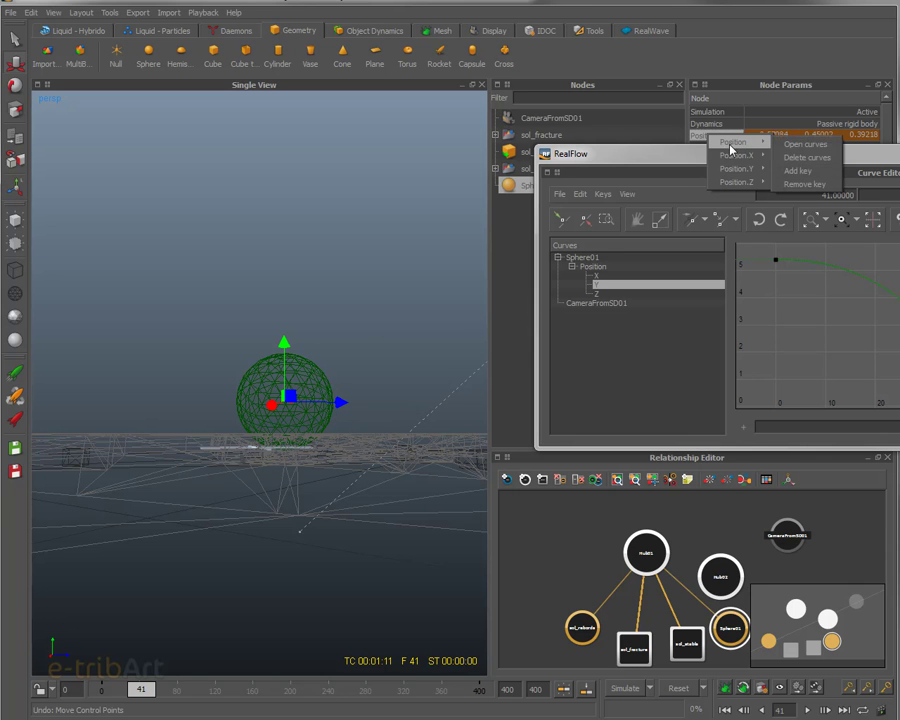
{"action": "left_click", "coordinate": [799, 171]}
Step: Try Y values of 0.35 and 0.42 for the sphere's position key at frame 41
{"action": "left_click_drag", "start_coordinate": [798, 167], "coordinate": [656, 111]}
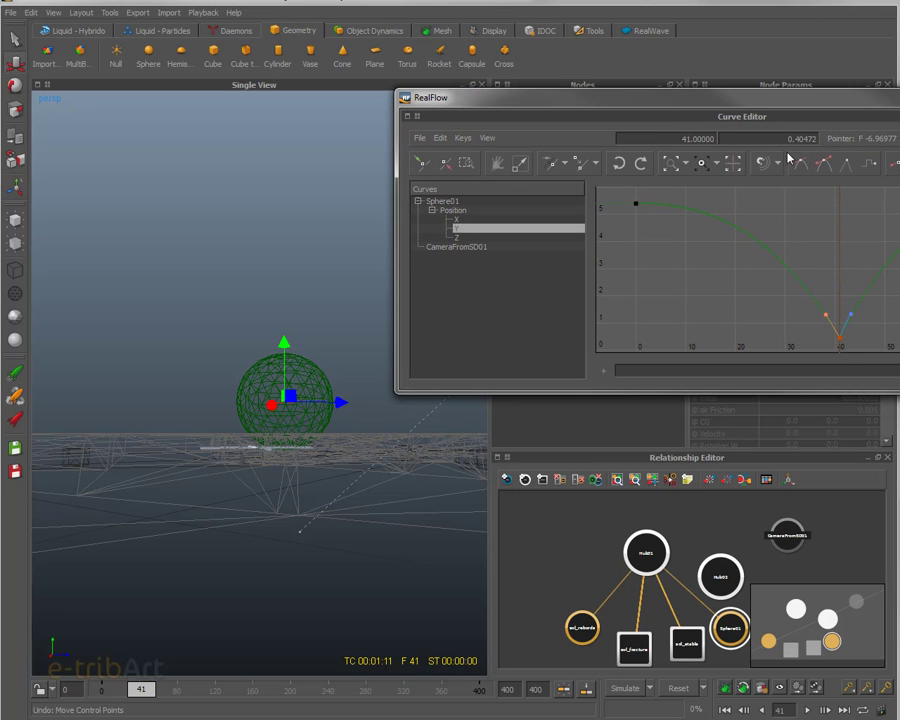
{"action": "double_click", "coordinate": [801, 138]}
{"action": "type", "text": "0.35"}
{"action": "key", "text": "Return"}
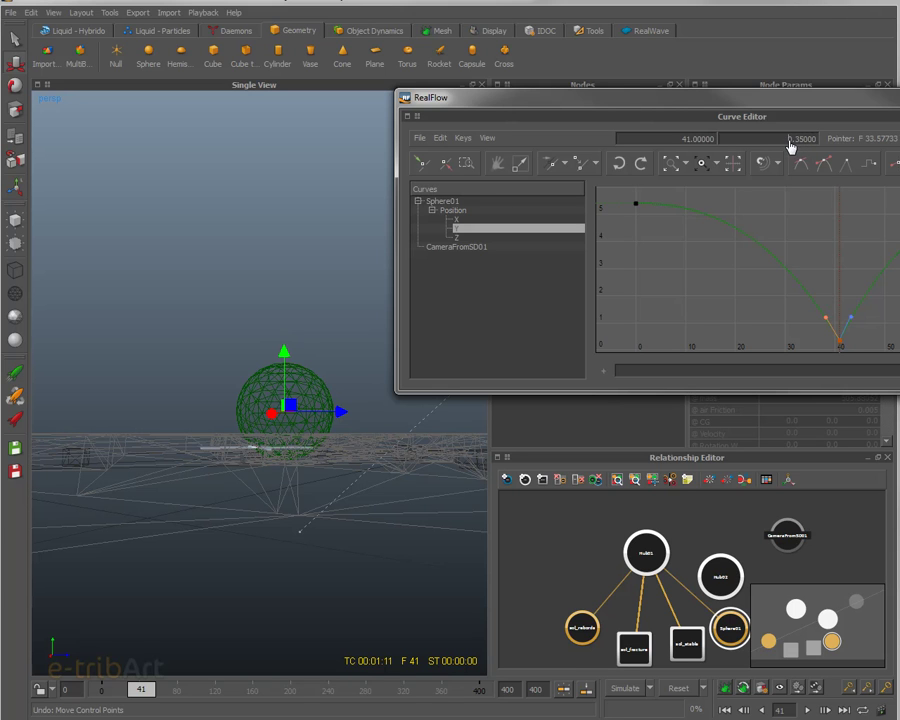
{"action": "left_click", "coordinate": [806, 146]}
{"action": "key", "text": "BackSpace"}
{"action": "type", "text": "42"}
{"action": "key", "text": "Return"}
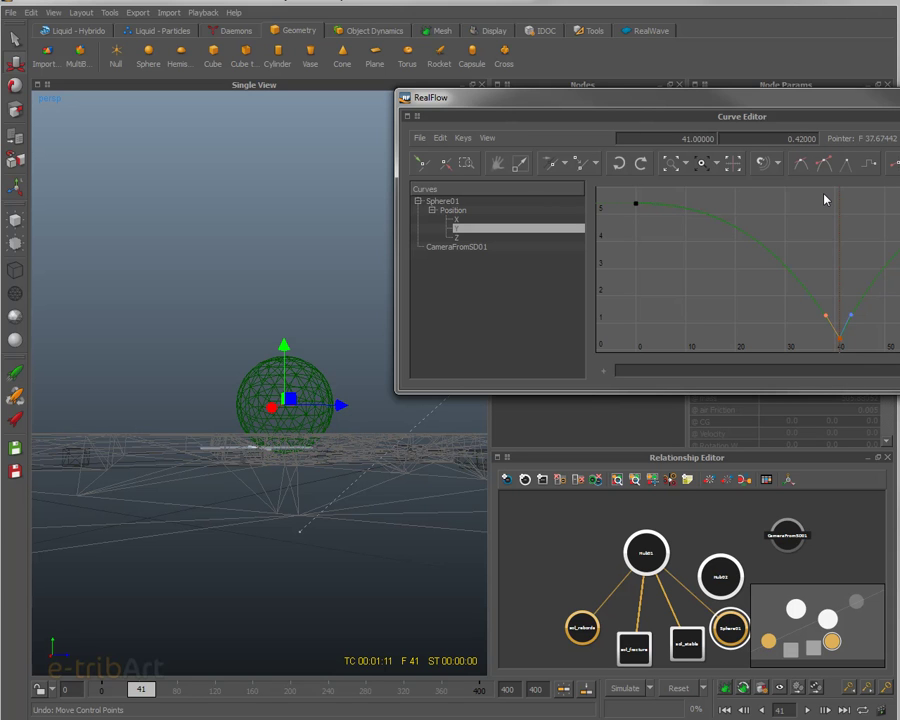
Step: Set the Y value of the sphere's frame 41 position key to 0.48 and clear the curve editor from view
{"action": "left_click", "coordinate": [803, 140]}
{"action": "type", "text": "8"}
{"action": "key", "text": "Return"}
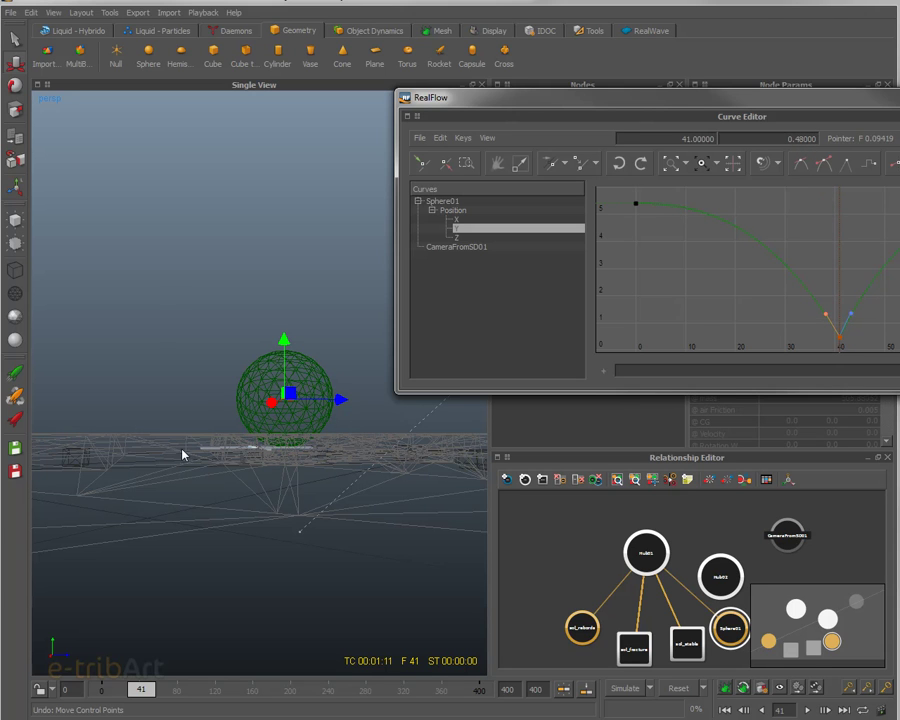
{"action": "left_click_drag", "start_coordinate": [670, 102], "coordinate": [899, 102]}
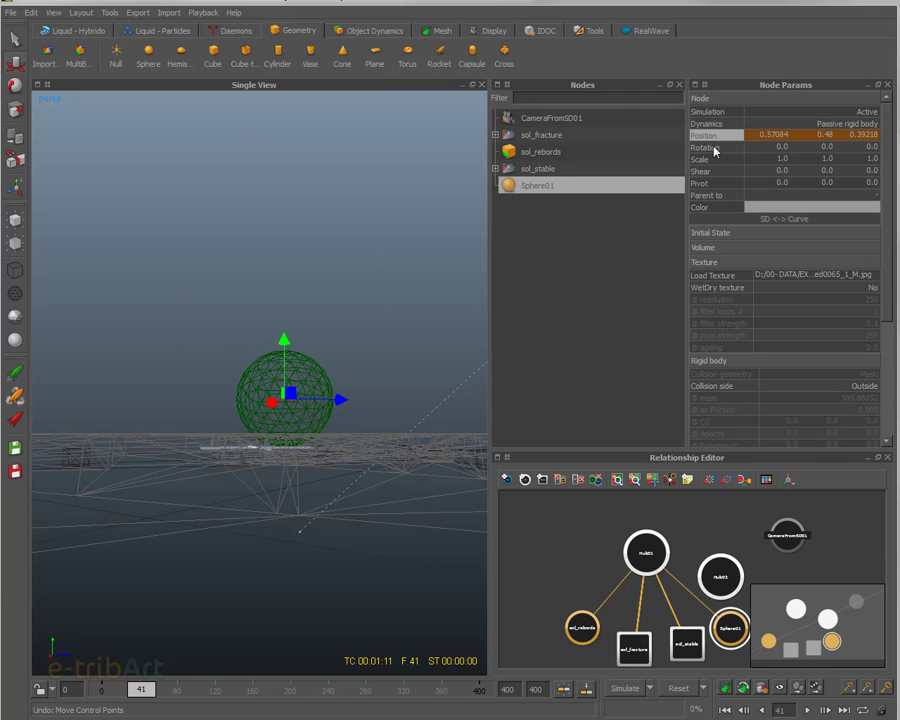
Step: Reset the simulation data and return the scene to frame 0
{"action": "left_click_drag", "start_coordinate": [296, 490], "coordinate": [245, 545], "text": "alt"}
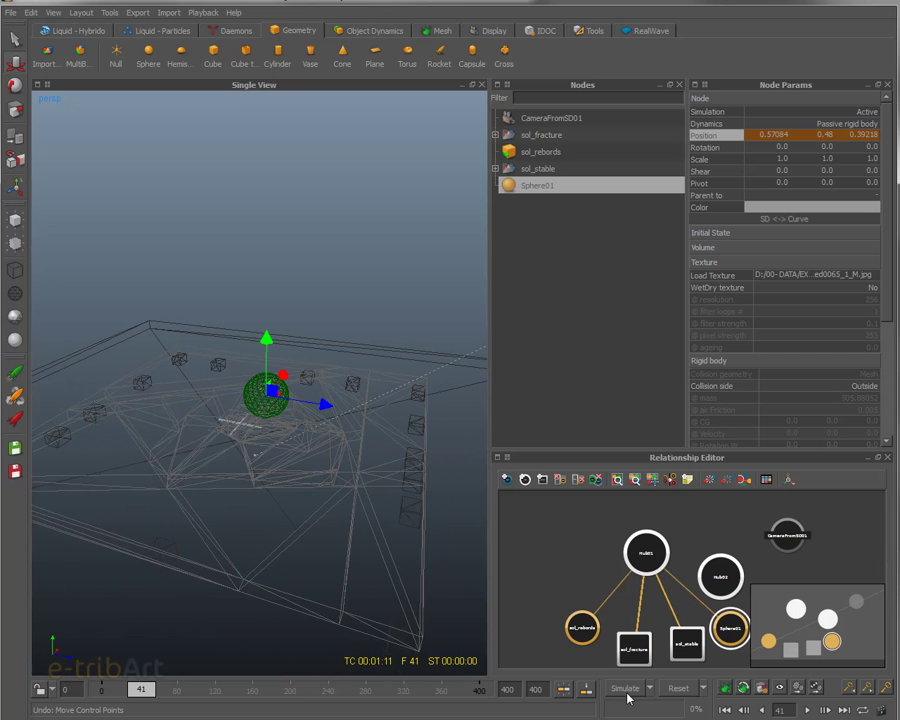
{"action": "left_click", "coordinate": [677, 690]}
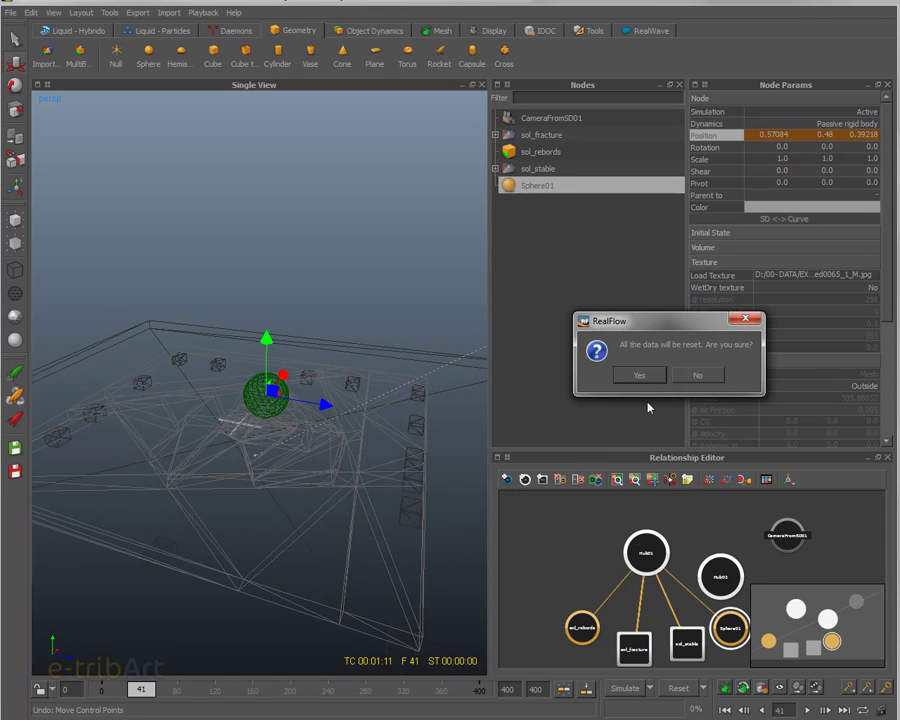
{"action": "left_click", "coordinate": [640, 376]}
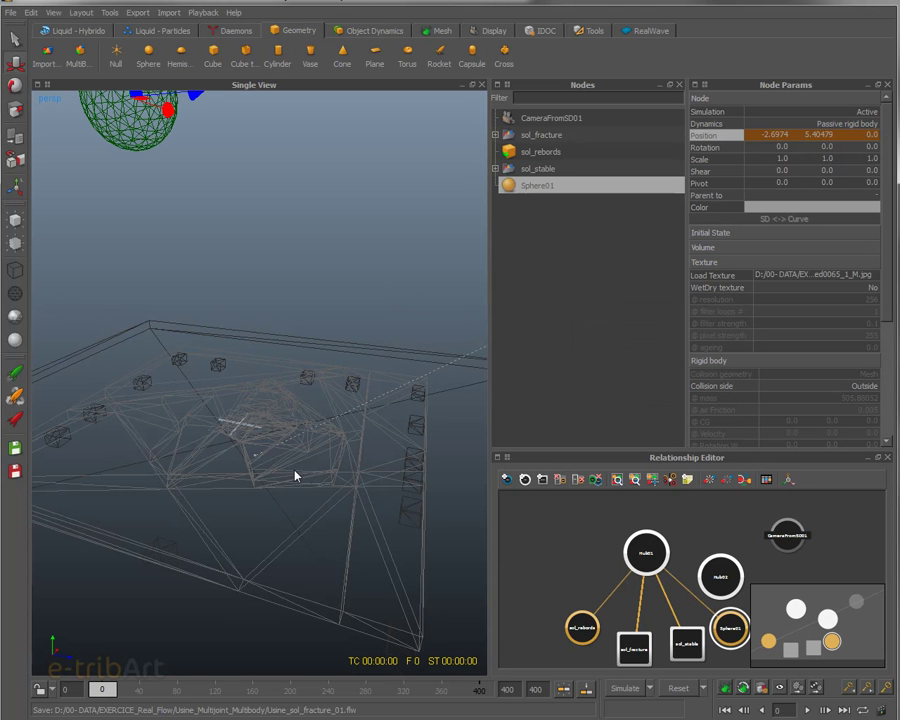
Step: Display the scene with textured shading, deselect the sphere and simulate the slab impact up to about frame 111
{"action": "key", "text": "6"}
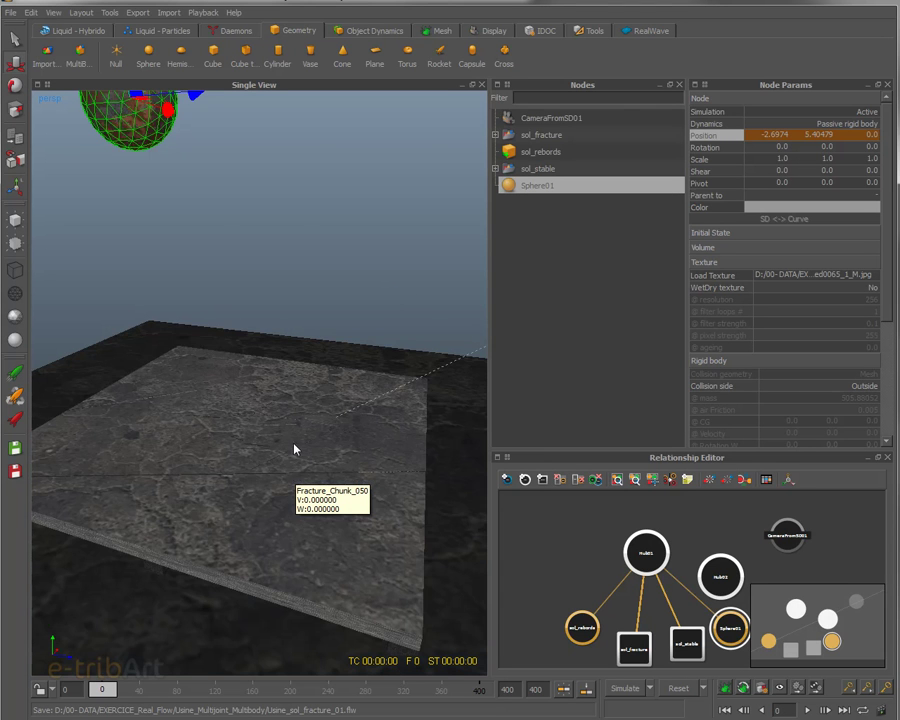
{"action": "scroll", "coordinate": [292, 449], "scroll_direction": "down", "scroll_amount": 3}
{"action": "left_click", "coordinate": [312, 335]}
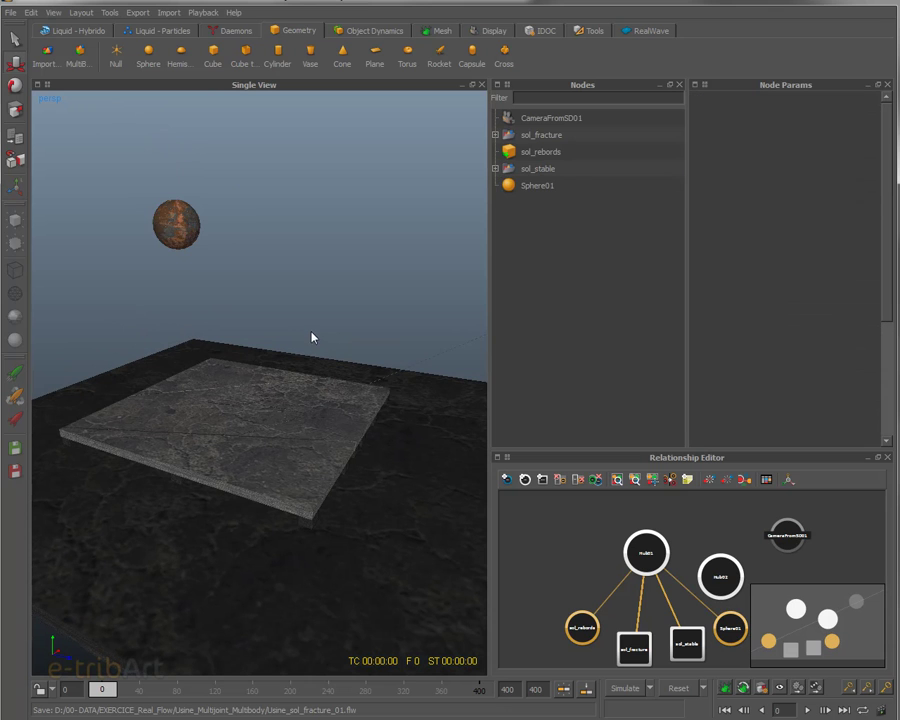
{"action": "left_click", "coordinate": [624, 689]}
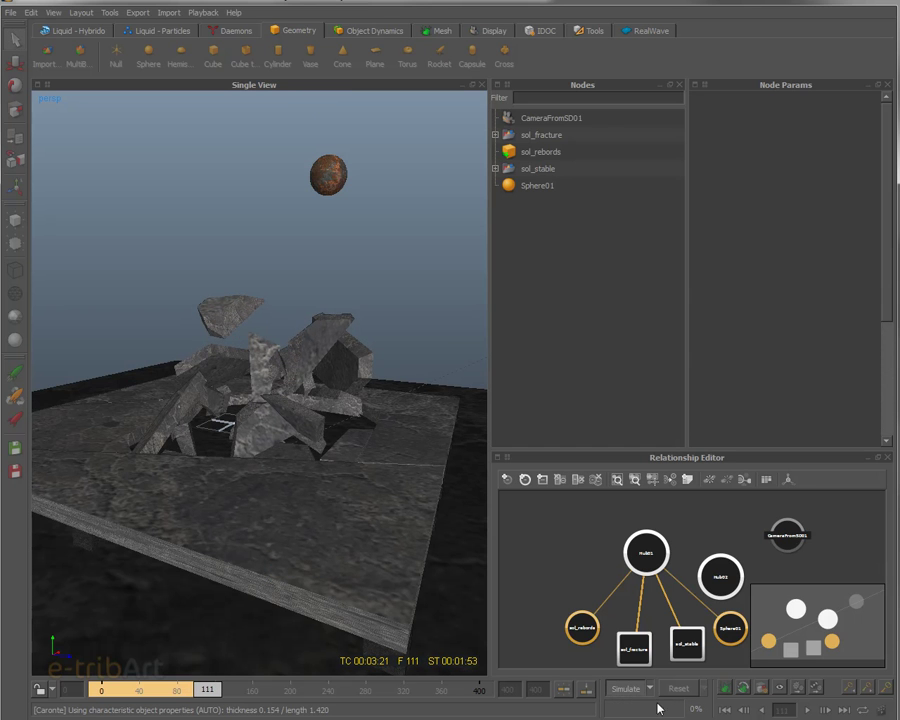
{"action": "left_click", "coordinate": [627, 688]}
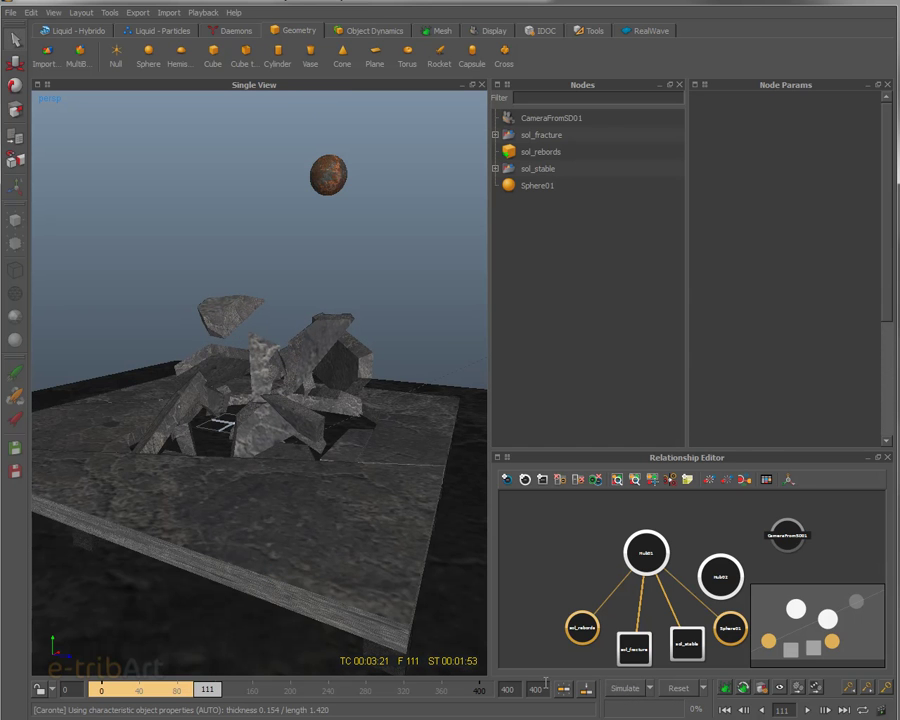
Step: Play back the cached impact from frame 32 and stop at frame 80
{"action": "left_click", "coordinate": [144, 690]}
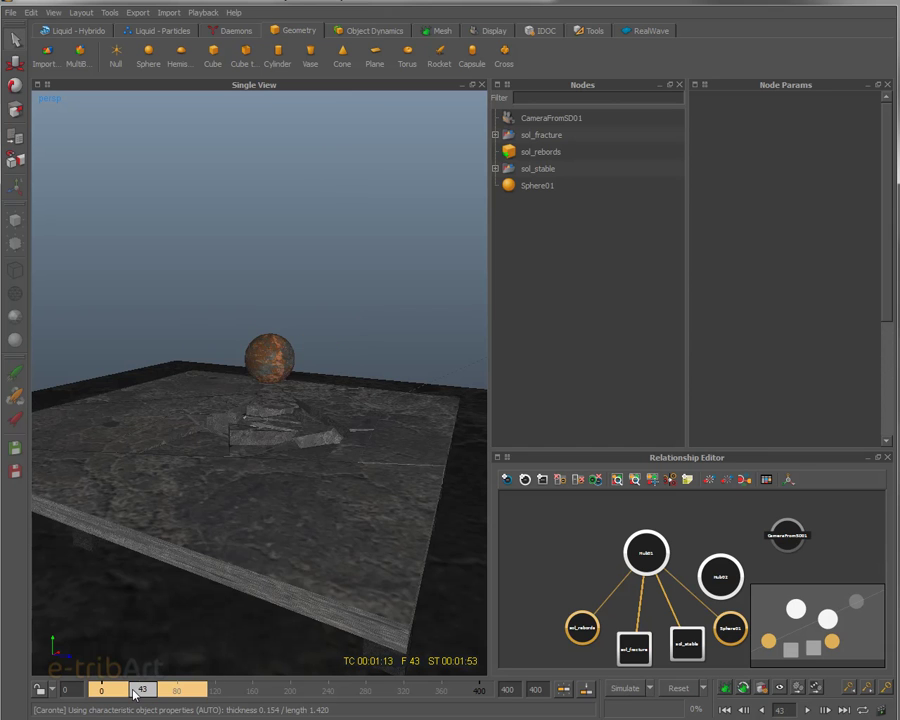
{"action": "left_click", "coordinate": [131, 690]}
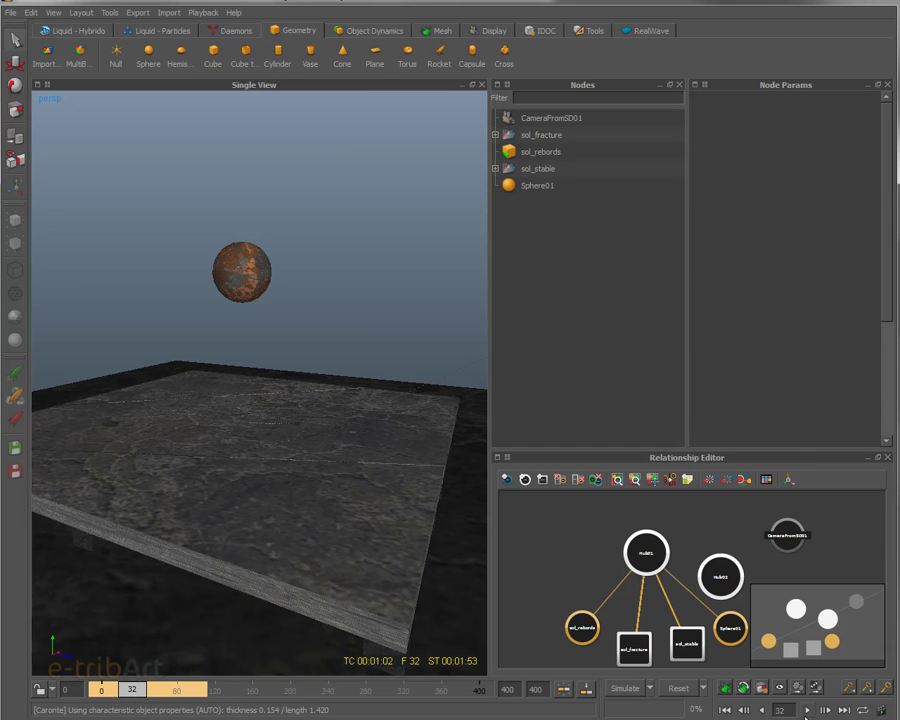
{"action": "left_click", "coordinate": [807, 710]}
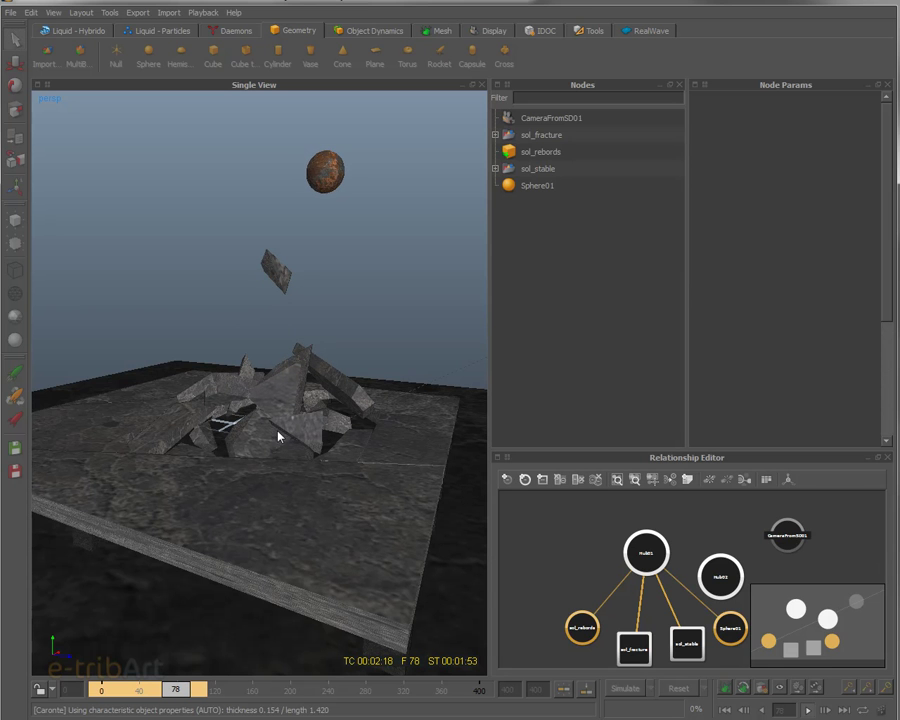
{"action": "left_click", "coordinate": [808, 710]}
Step: Select the chunk flying above the rubble at frame 80 and examine the debris from several angles
{"action": "left_click_drag", "start_coordinate": [291, 422], "coordinate": [331, 416], "text": "alt"}
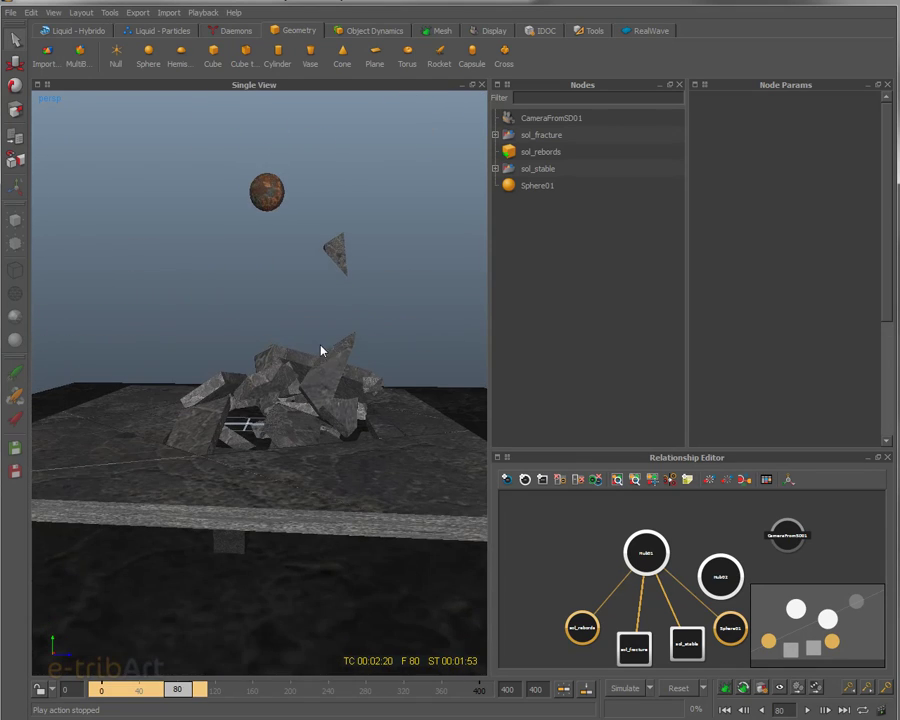
{"action": "left_click", "coordinate": [341, 254]}
{"action": "mouse_move", "coordinate": [354, 309]}
{"action": "left_mouse_down", "text": "alt"}
{"action": "mouse_move", "coordinate": [233, 319]}
{"action": "mouse_move", "coordinate": [361, 318]}
{"action": "left_mouse_up", "text": "alt"}
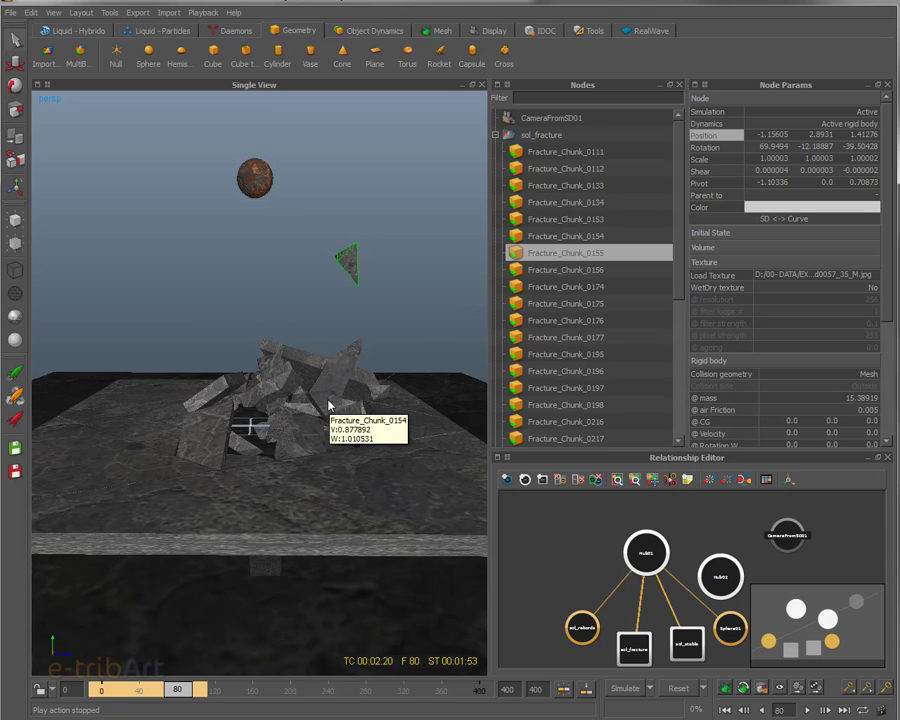
{"action": "left_click_drag", "start_coordinate": [329, 404], "coordinate": [171, 259], "text": "alt"}
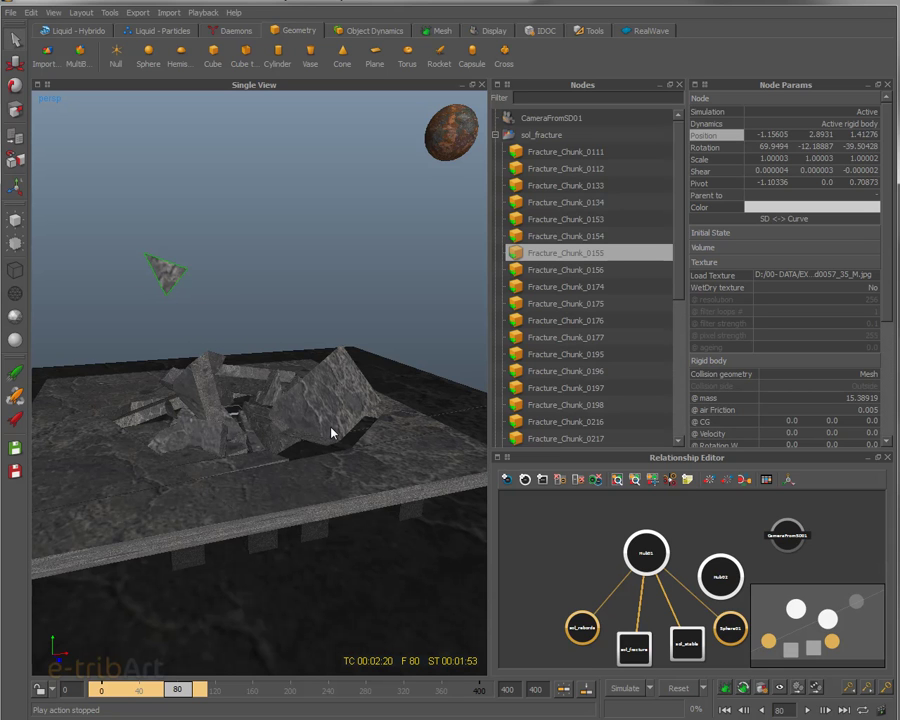
{"action": "mouse_move", "coordinate": [332, 432]}
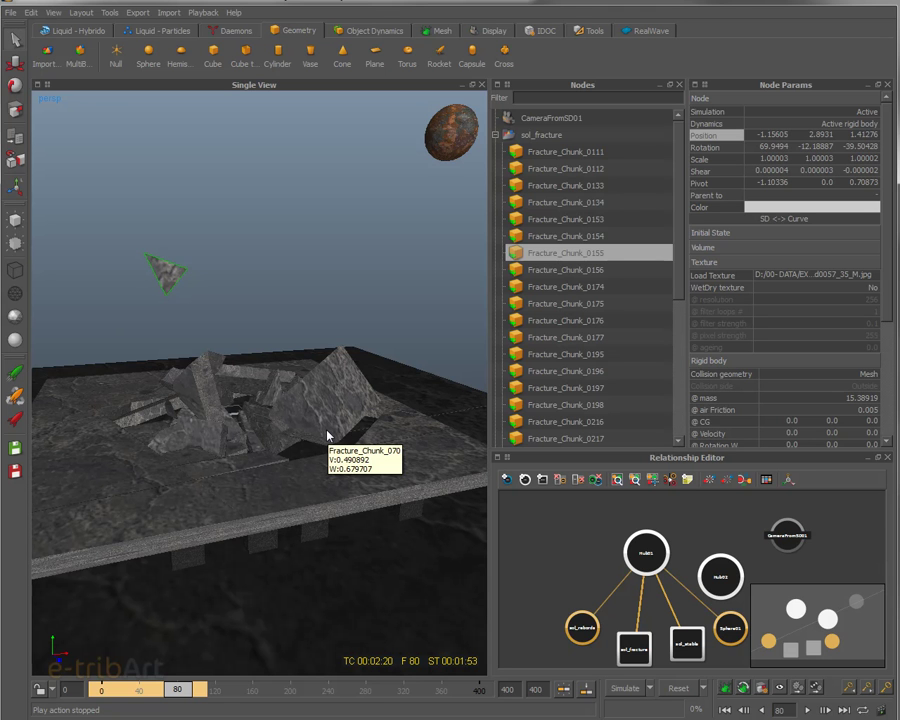
{"action": "left_click_drag", "start_coordinate": [207, 440], "coordinate": [451, 438], "text": "alt"}
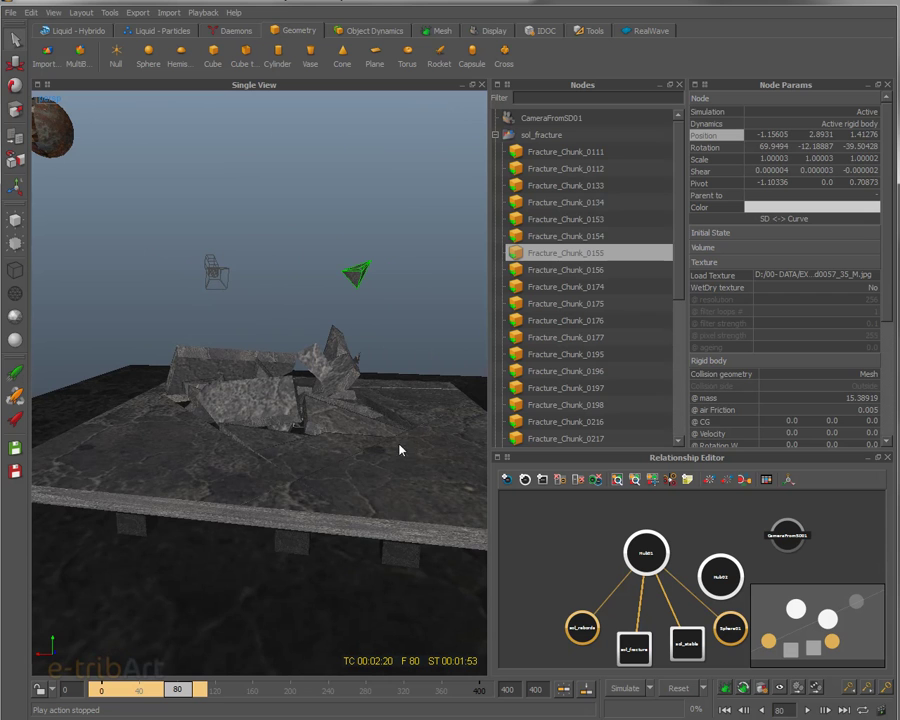
{"action": "left_click_drag", "start_coordinate": [382, 457], "coordinate": [289, 453], "text": "alt"}
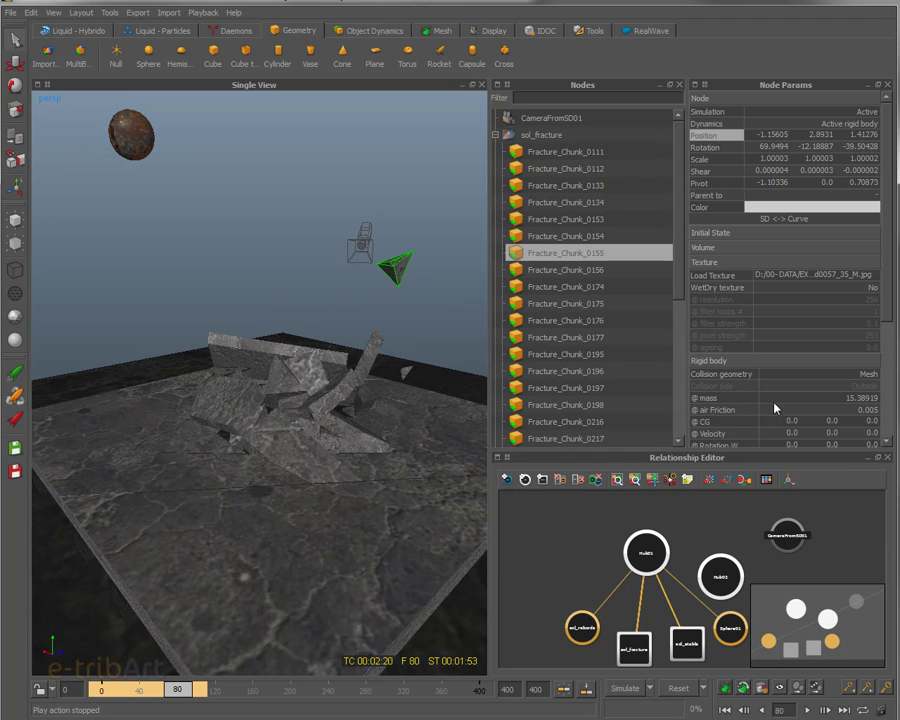
Step: Keep Mesh as the collision geometry of Fracture_Chunk_0155 and set its air friction to 1.0
{"action": "left_click_drag", "start_coordinate": [884, 332], "coordinate": [851, 356]}
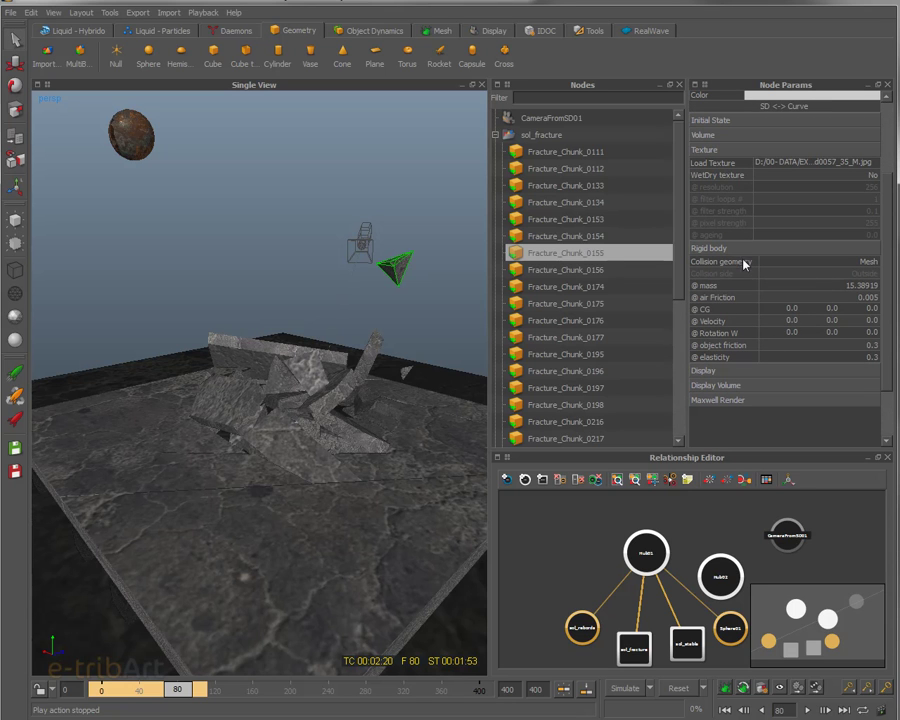
{"action": "left_click", "coordinate": [858, 264]}
{"action": "left_click", "coordinate": [860, 264]}
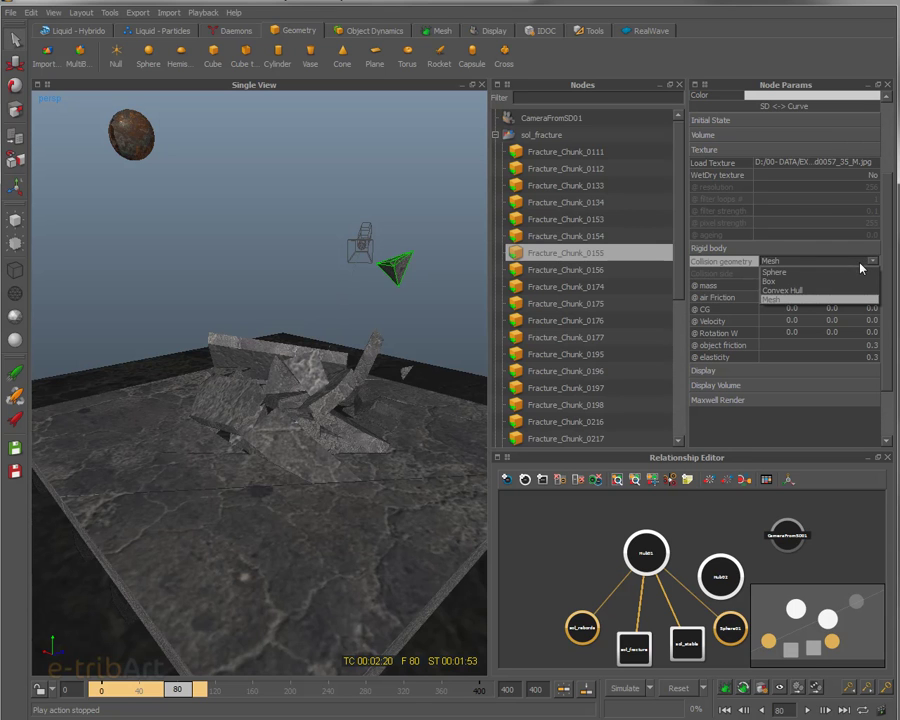
{"action": "left_click", "coordinate": [788, 300]}
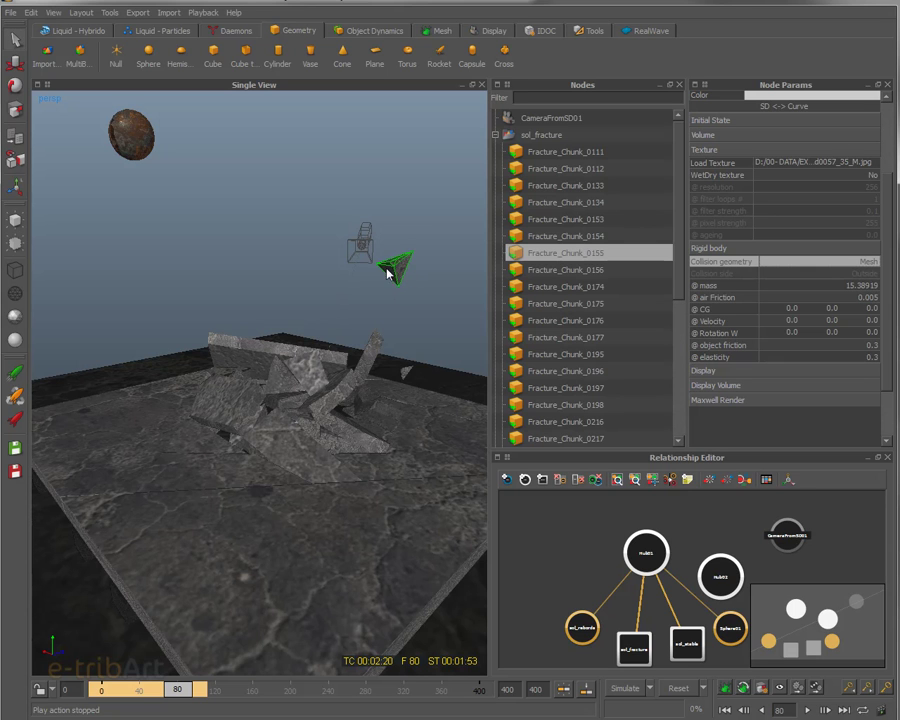
{"action": "double_click", "coordinate": [867, 300]}
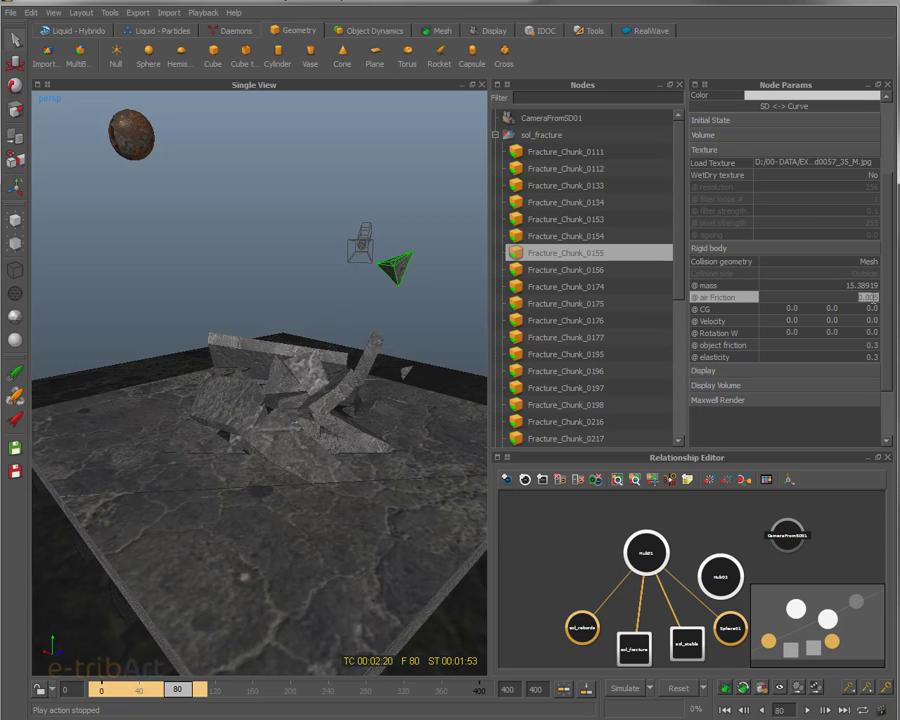
{"action": "left_click", "coordinate": [857, 298]}
{"action": "key", "text": "Return"}
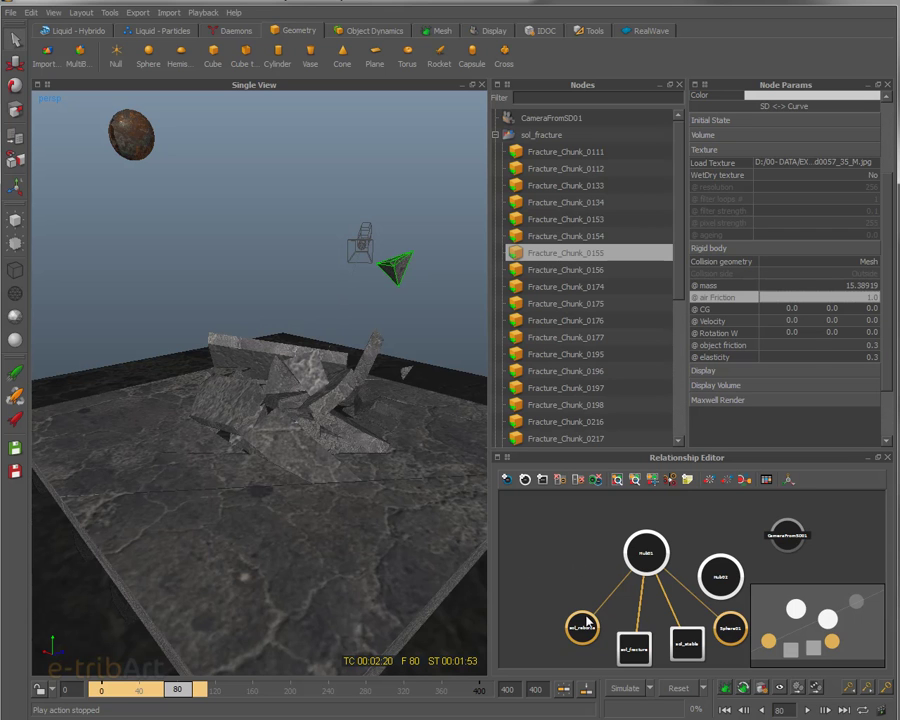
Step: Reset all simulation data and rerun the slab impact simulation with the chunk's new air friction
{"action": "left_click", "coordinate": [625, 688]}
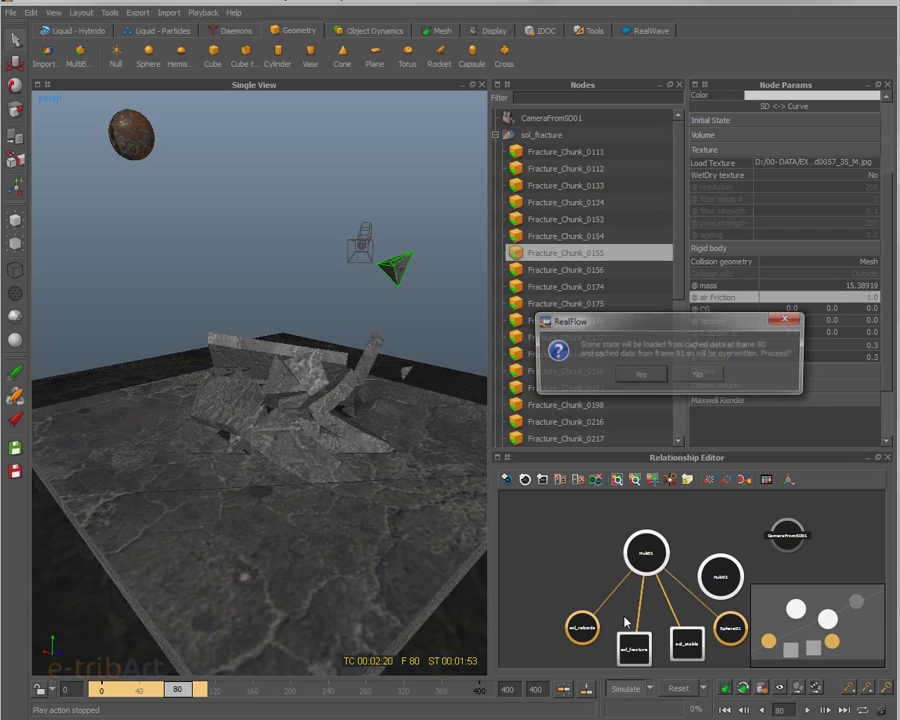
{"action": "left_click", "coordinate": [641, 376]}
{"action": "left_click", "coordinate": [677, 688]}
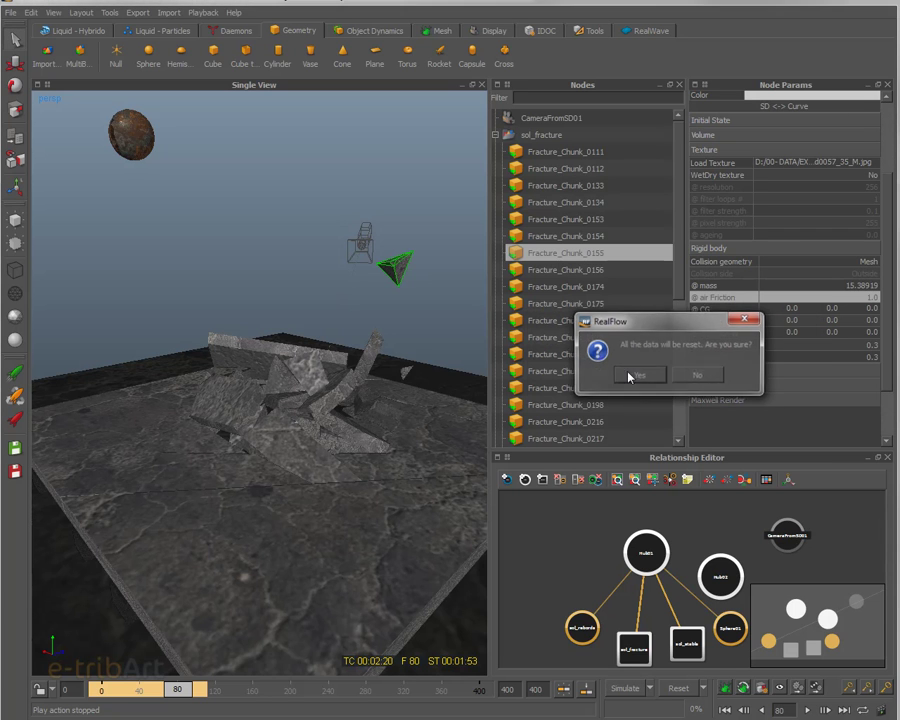
{"action": "left_click", "coordinate": [635, 382]}
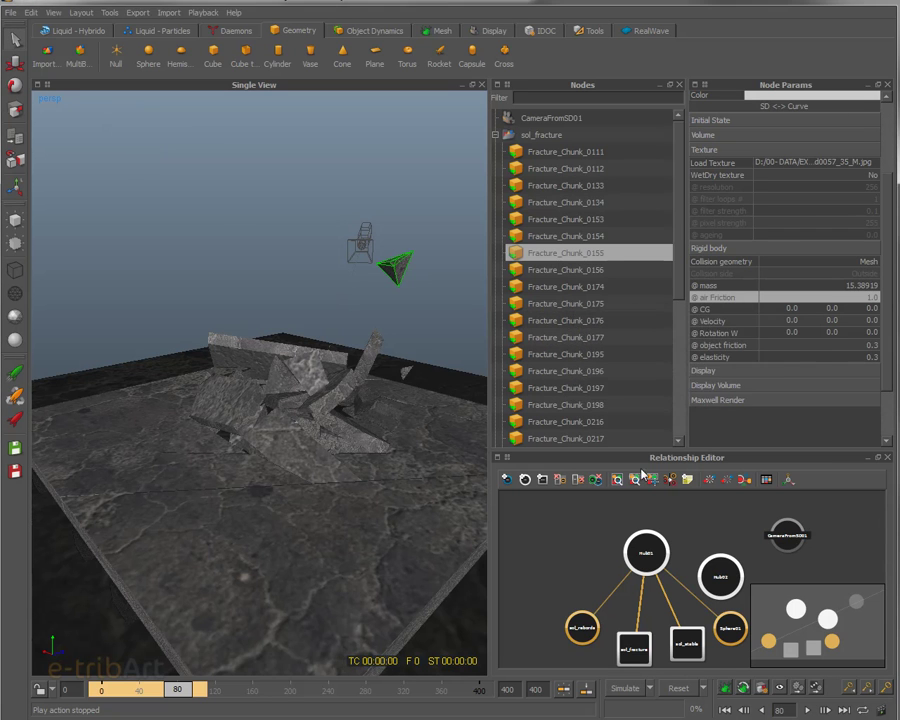
{"action": "left_click", "coordinate": [625, 688]}
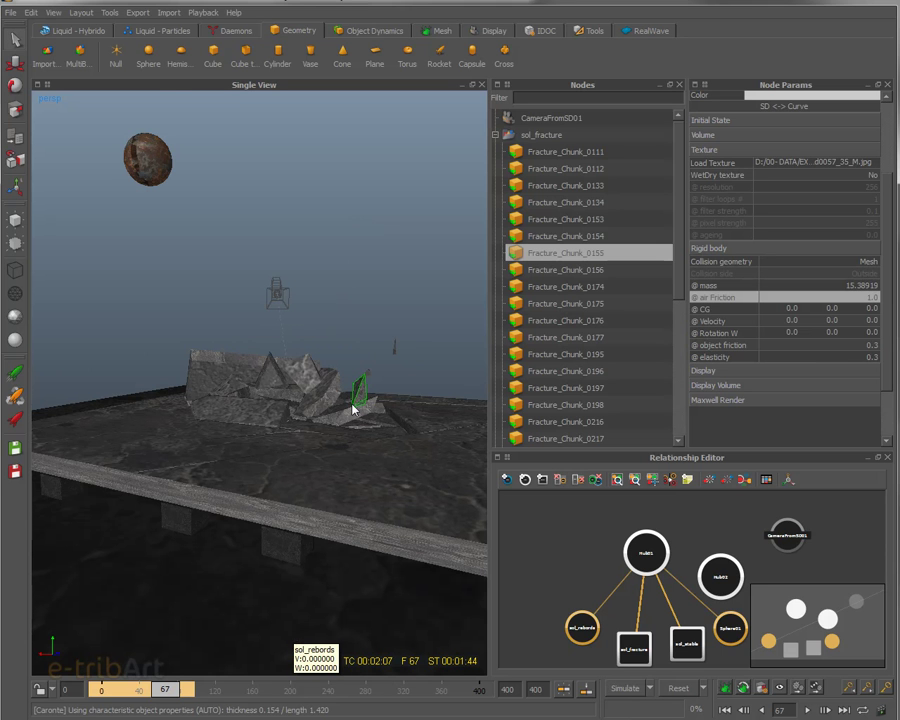
Step: Examine the selected chunk's position and motion among the surrounding debris at frame 78 from several angles
{"action": "scroll", "coordinate": [354, 412], "scroll_direction": "up", "scroll_amount": 3}
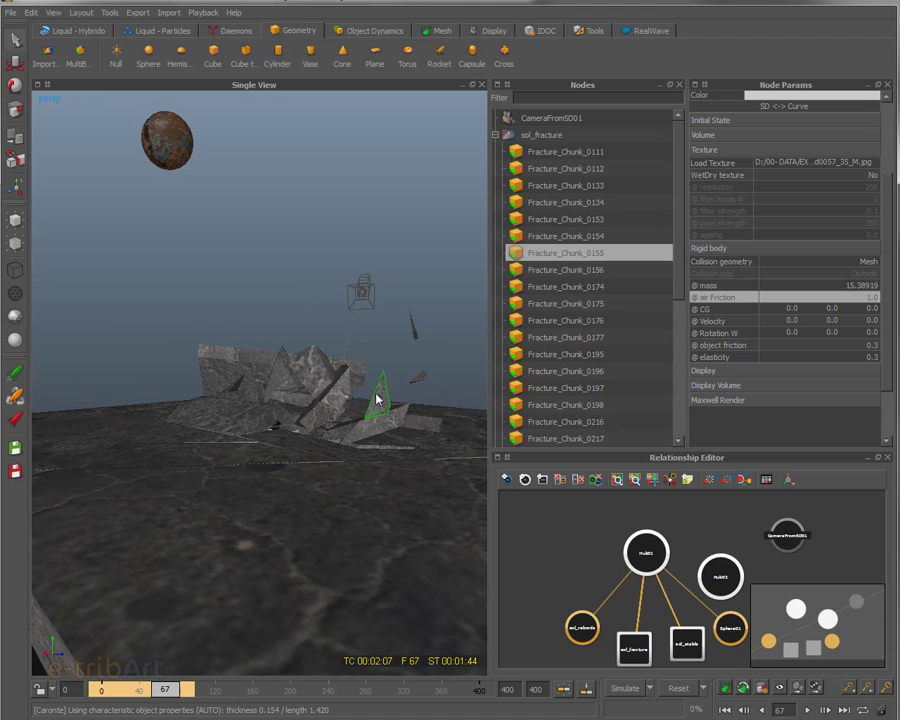
{"action": "left_click", "coordinate": [177, 692]}
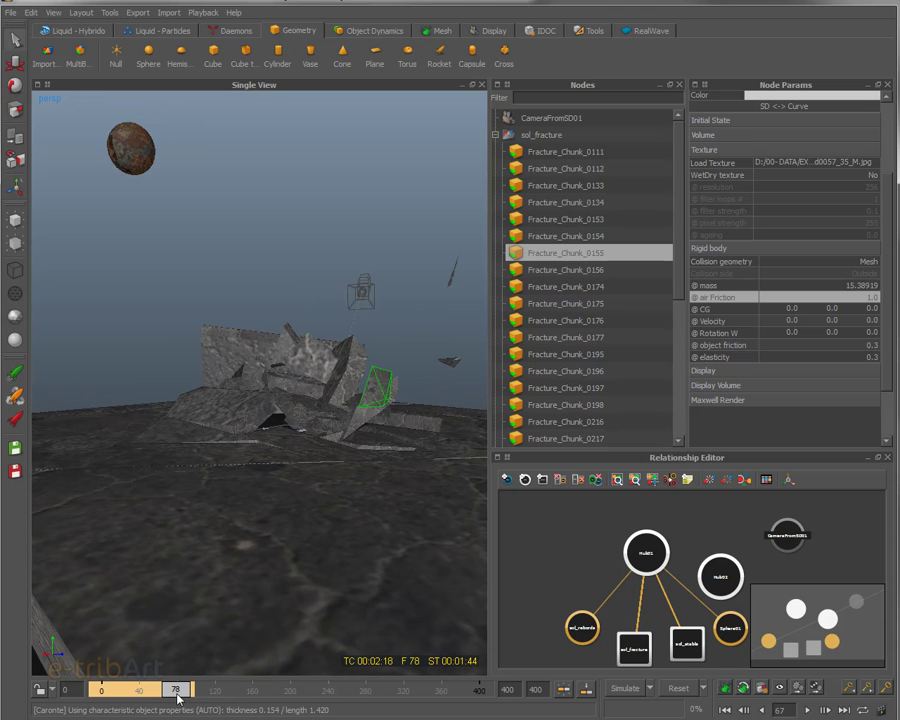
{"action": "scroll", "coordinate": [323, 508], "scroll_direction": "up", "scroll_amount": 3}
{"action": "scroll", "coordinate": [345, 543], "scroll_direction": "up", "scroll_amount": 2}
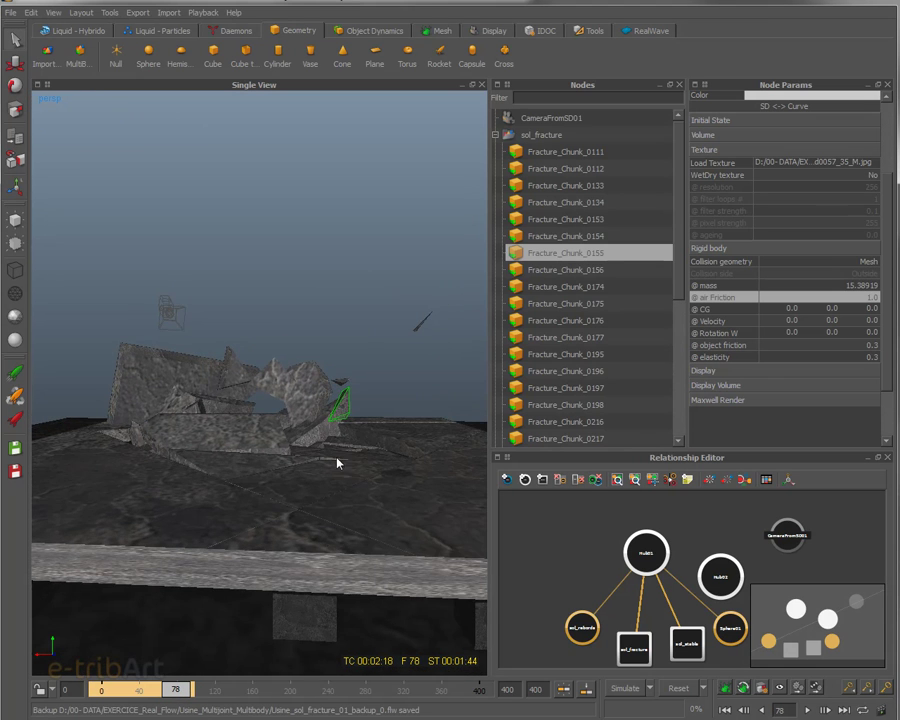
{"action": "mouse_move", "coordinate": [341, 410]}
{"action": "left_click_drag", "start_coordinate": [336, 420], "coordinate": [309, 440], "text": "alt"}
{"action": "right_click_drag", "start_coordinate": [309, 440], "coordinate": [362, 432], "text": "alt"}
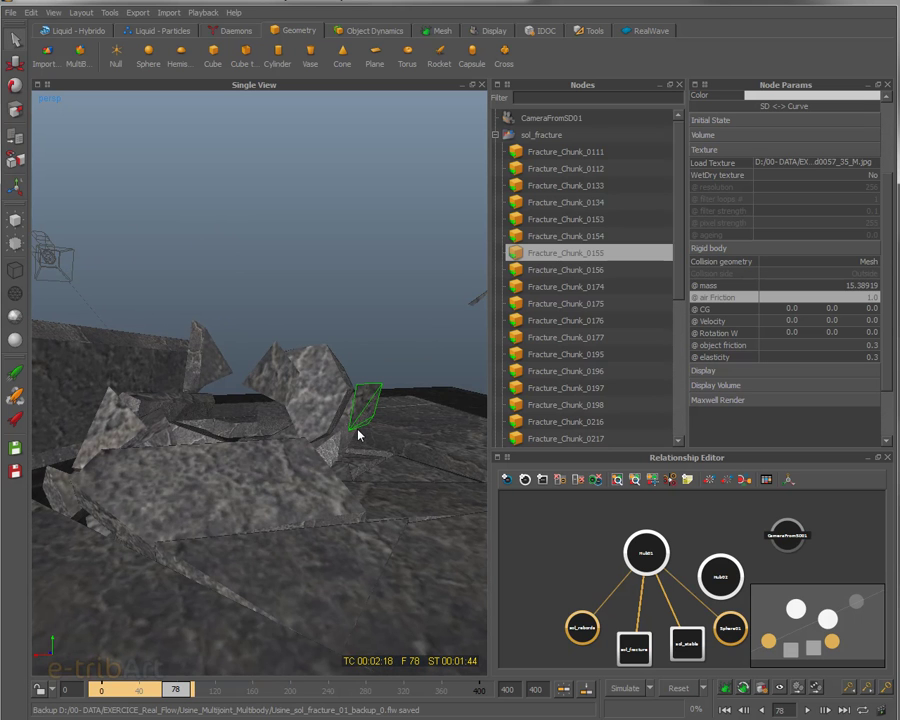
{"action": "mouse_move", "coordinate": [358, 434]}
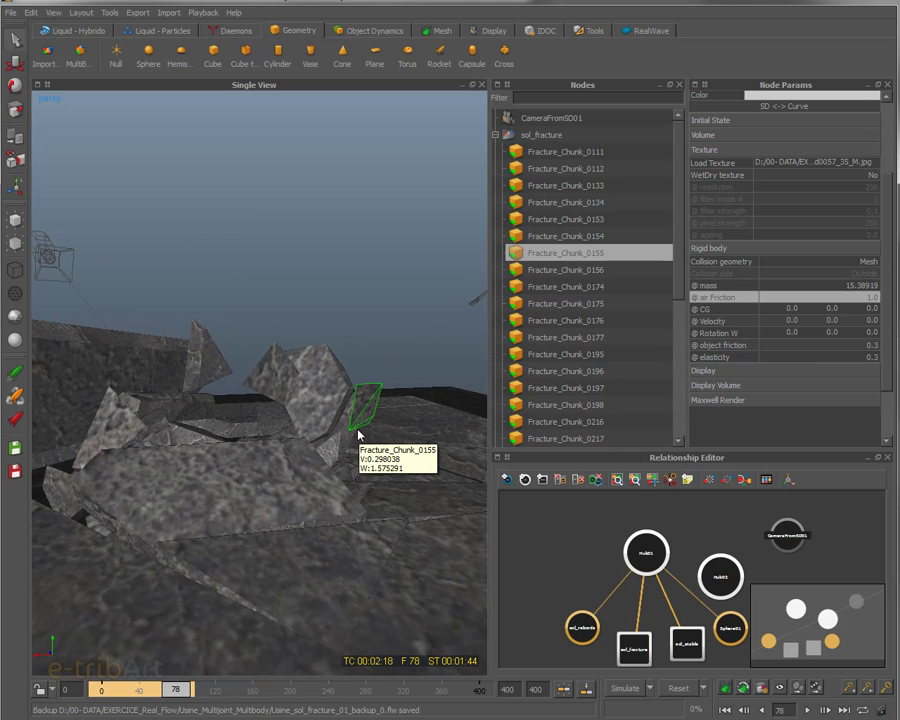
{"action": "left_click_drag", "start_coordinate": [366, 438], "coordinate": [345, 446], "text": "alt"}
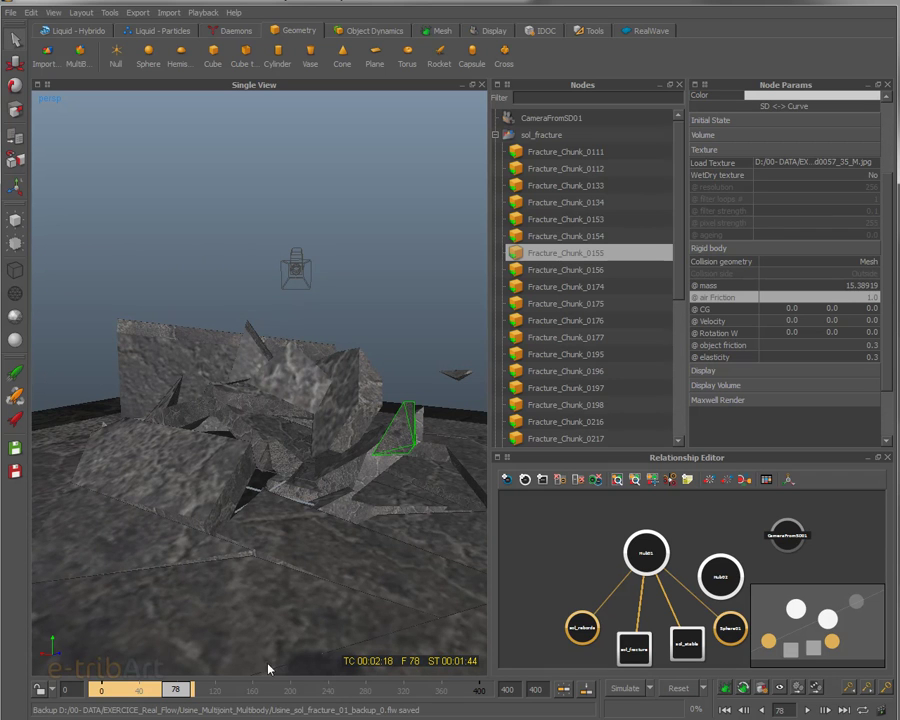
{"action": "left_click_drag", "start_coordinate": [287, 484], "coordinate": [320, 482], "text": "alt"}
{"action": "left_click_drag", "start_coordinate": [231, 479], "coordinate": [260, 453], "text": "alt"}
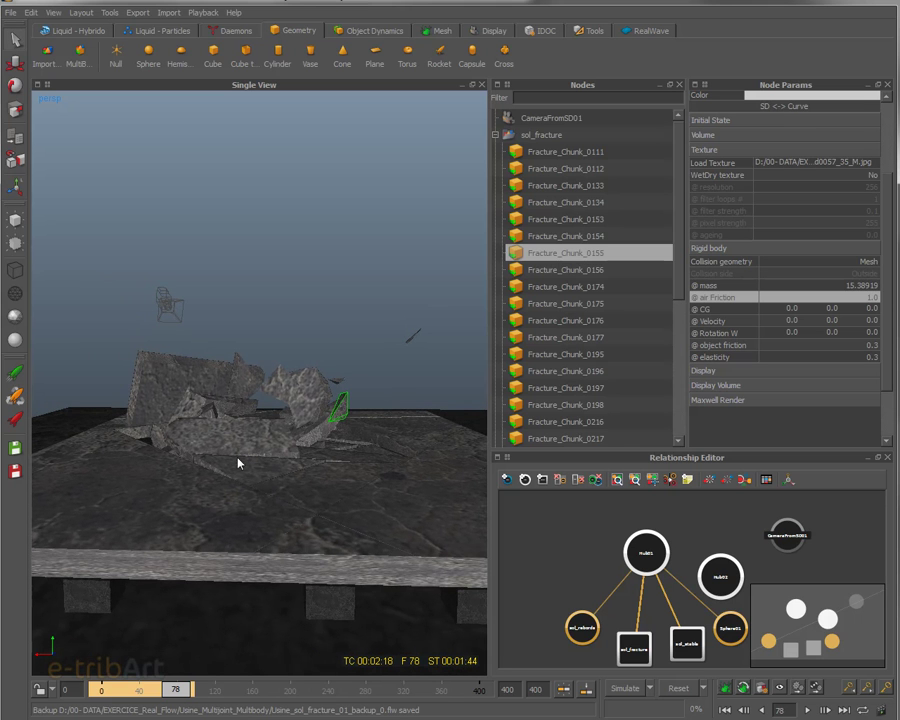
{"action": "left_click_drag", "start_coordinate": [301, 498], "coordinate": [293, 500], "text": "alt"}
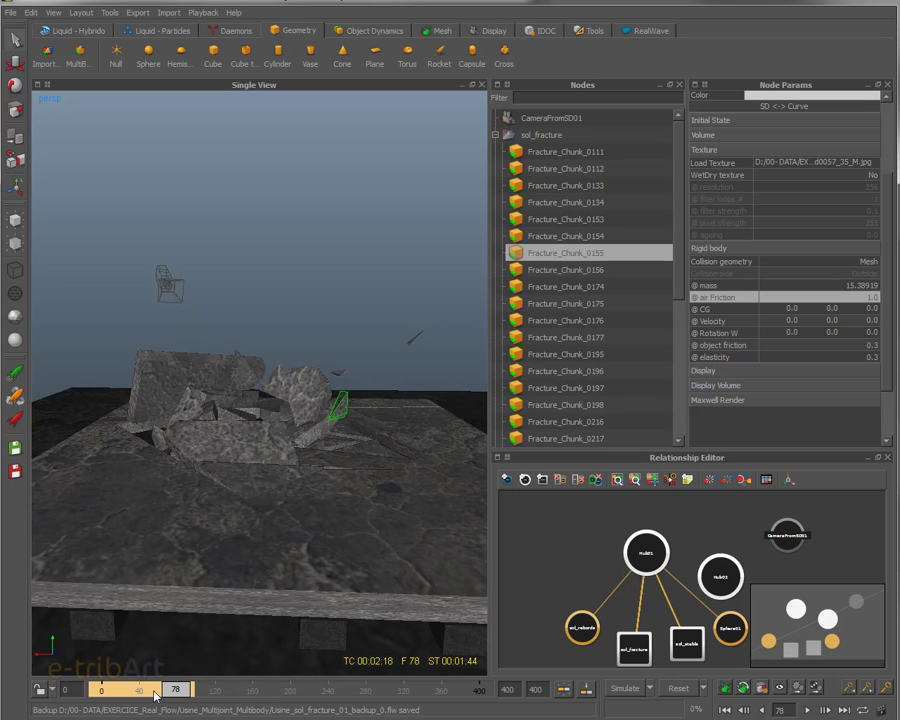
Step: Reset all simulation data and return the slab to its unbroken state at frame 0
{"action": "left_click", "coordinate": [679, 688]}
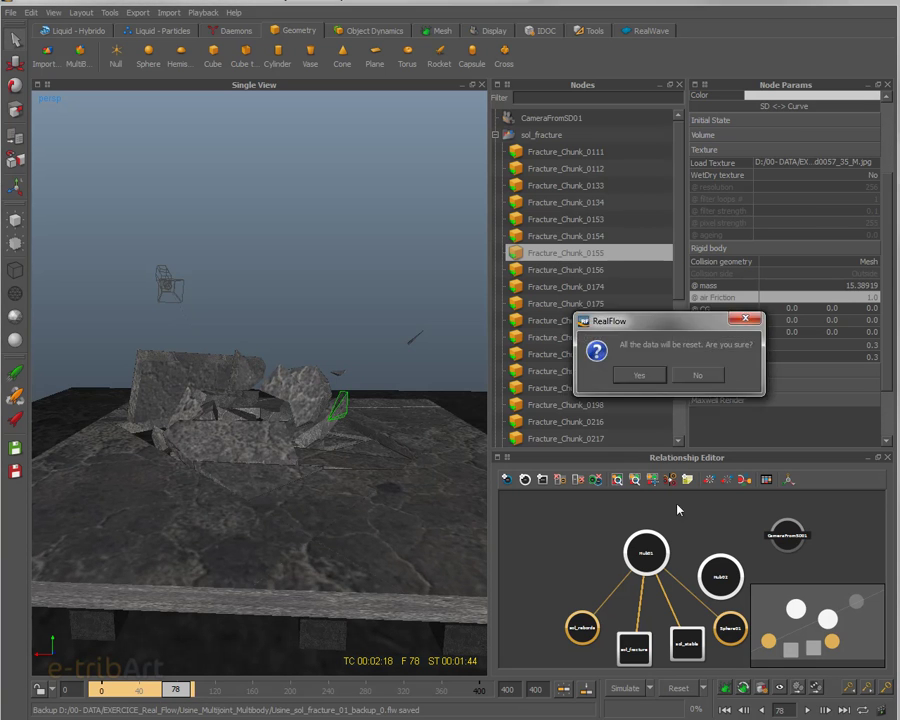
{"action": "left_click", "coordinate": [639, 375]}
{"action": "left_click_drag", "start_coordinate": [377, 457], "coordinate": [185, 307], "text": "alt"}
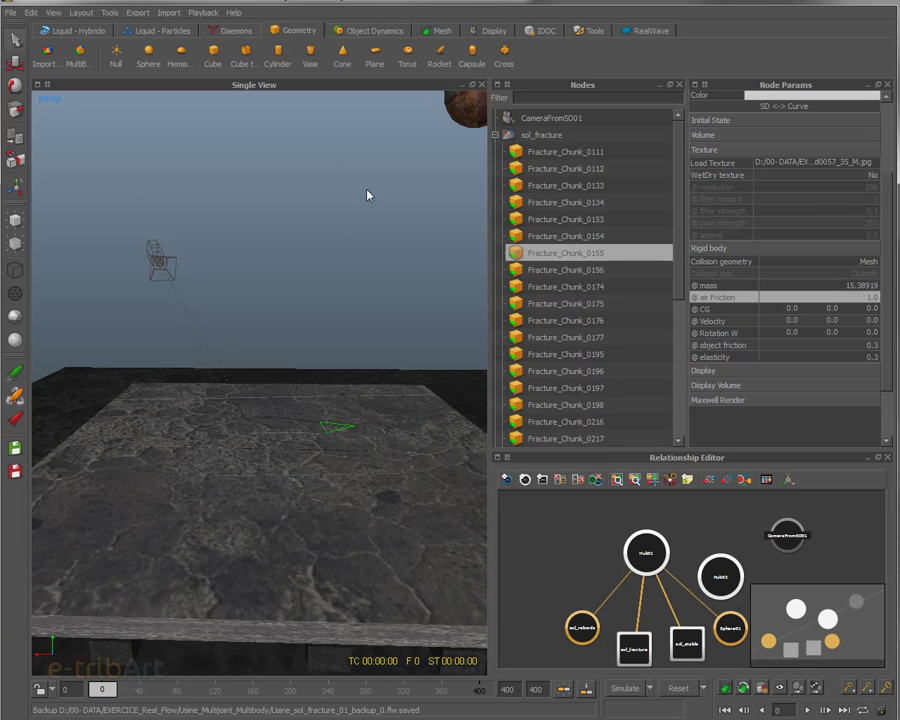
Step: Add a Gravity daemon to the scene and show its parameters
{"action": "left_click", "coordinate": [235, 30]}
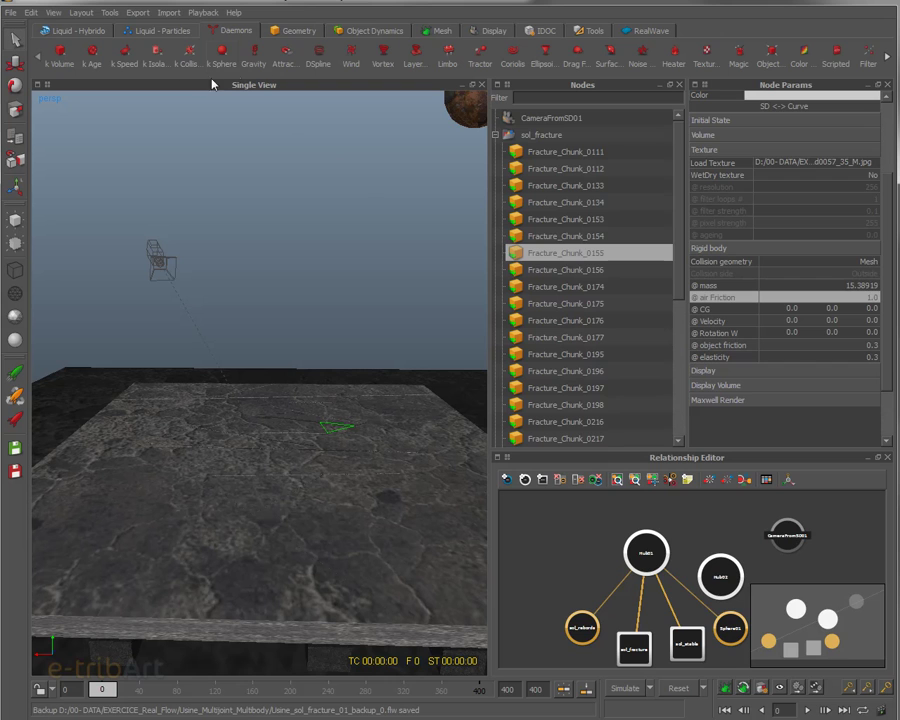
{"action": "left_click", "coordinate": [251, 56]}
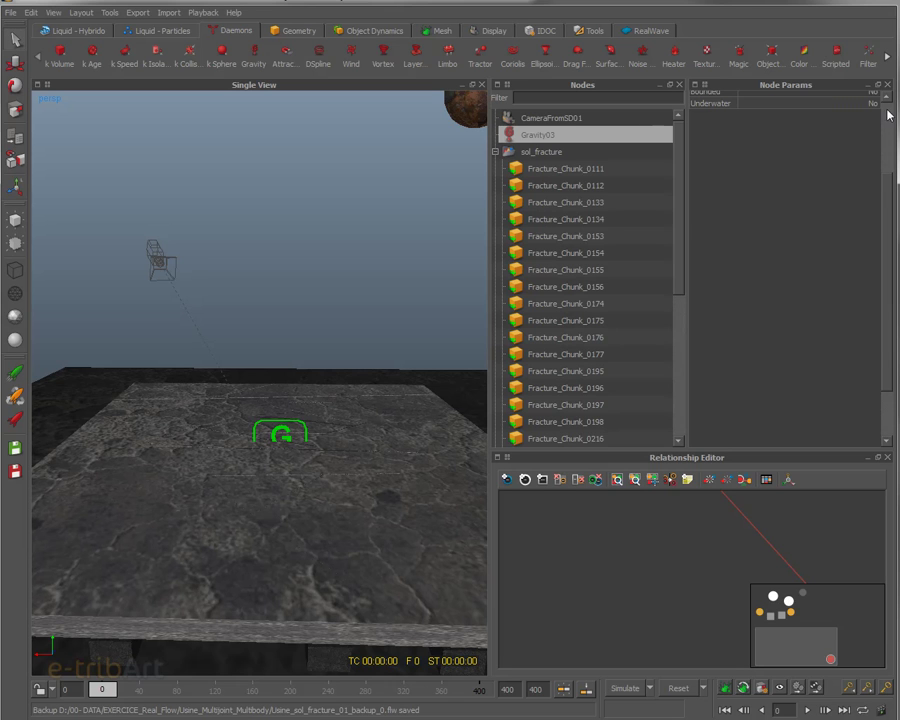
{"action": "scroll", "coordinate": [851, 142], "scroll_direction": "up", "scroll_amount": 3}
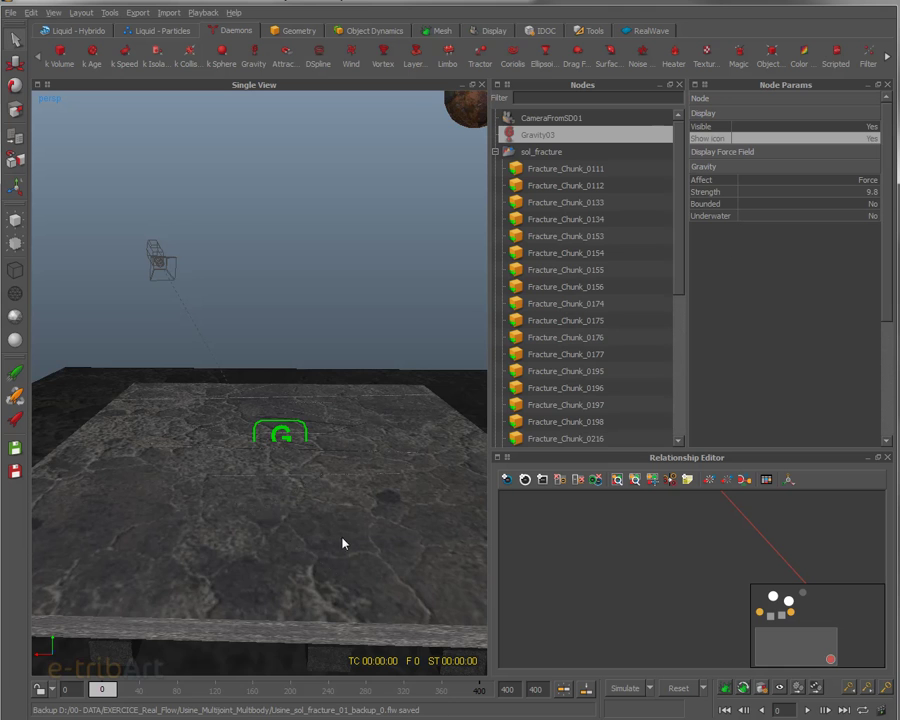
Step: Run a short test simulation of the slab with the Gravity daemon active, stopping it at frame 8
{"action": "left_click_drag", "start_coordinate": [342, 540], "coordinate": [363, 568], "text": "alt"}
{"action": "left_click", "coordinate": [622, 688]}
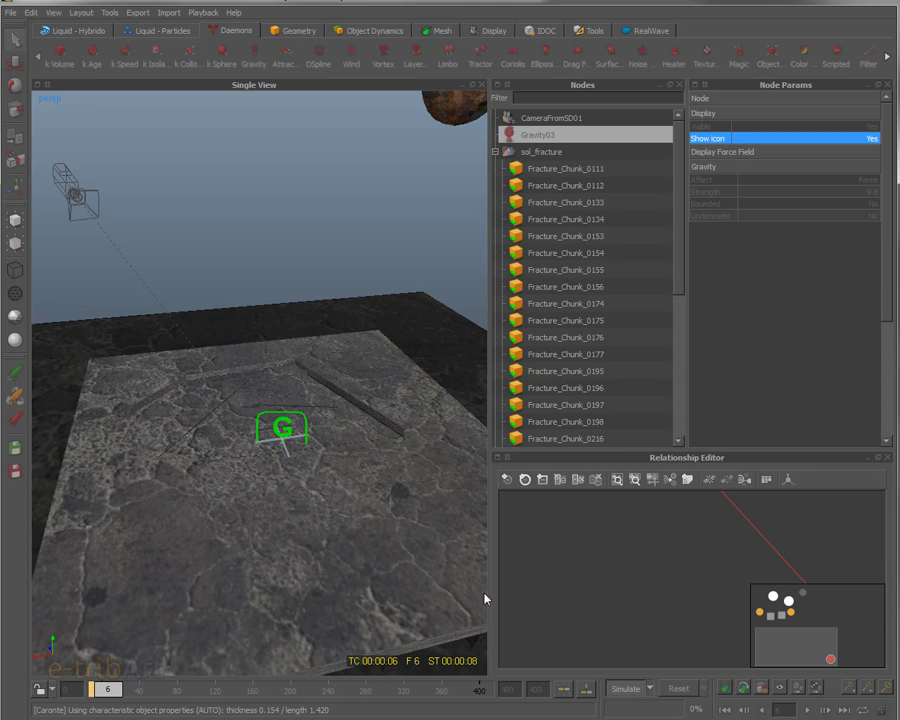
{"action": "left_click", "coordinate": [626, 690]}
{"action": "left_click_drag", "start_coordinate": [290, 506], "coordinate": [240, 538], "text": "alt"}
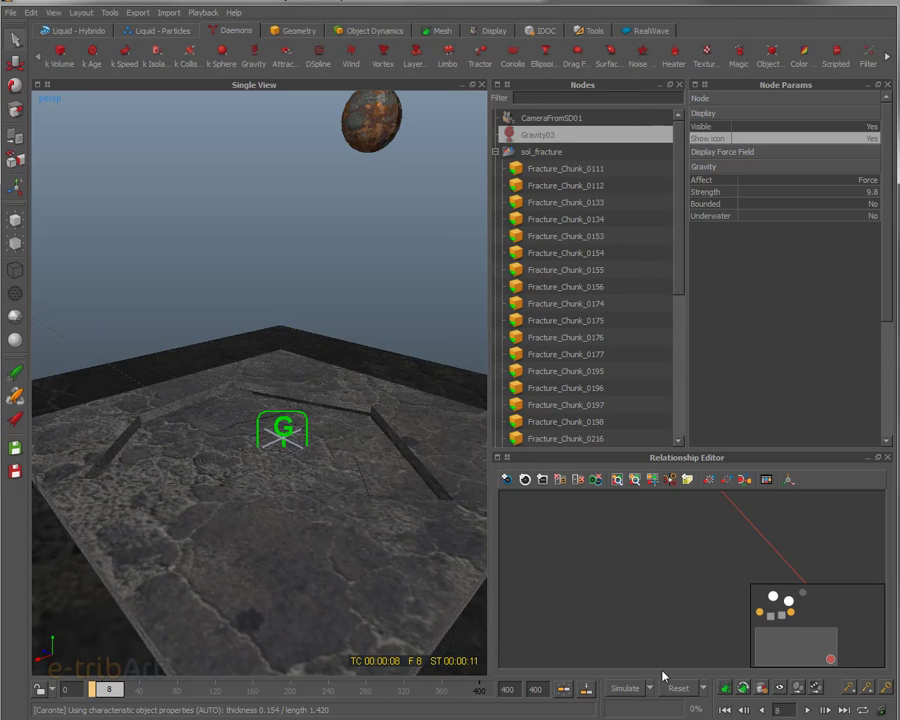
Step: Reset all simulation data and return the cracked slab to its initial state at frame 0
{"action": "left_click", "coordinate": [679, 688]}
{"action": "left_click", "coordinate": [641, 377]}
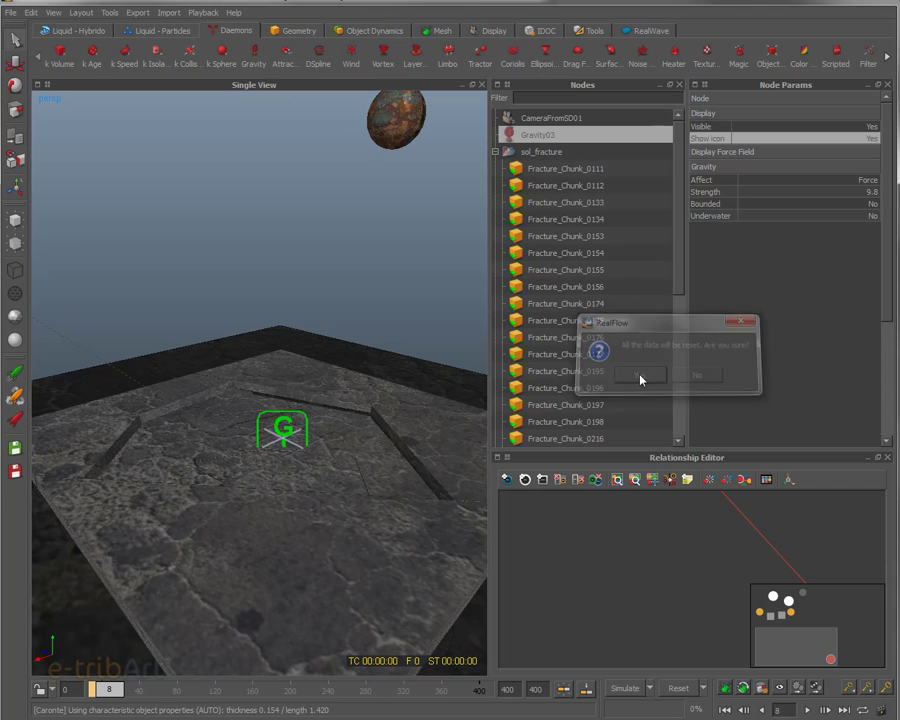
{"action": "left_click_drag", "start_coordinate": [229, 441], "coordinate": [241, 468], "text": "alt"}
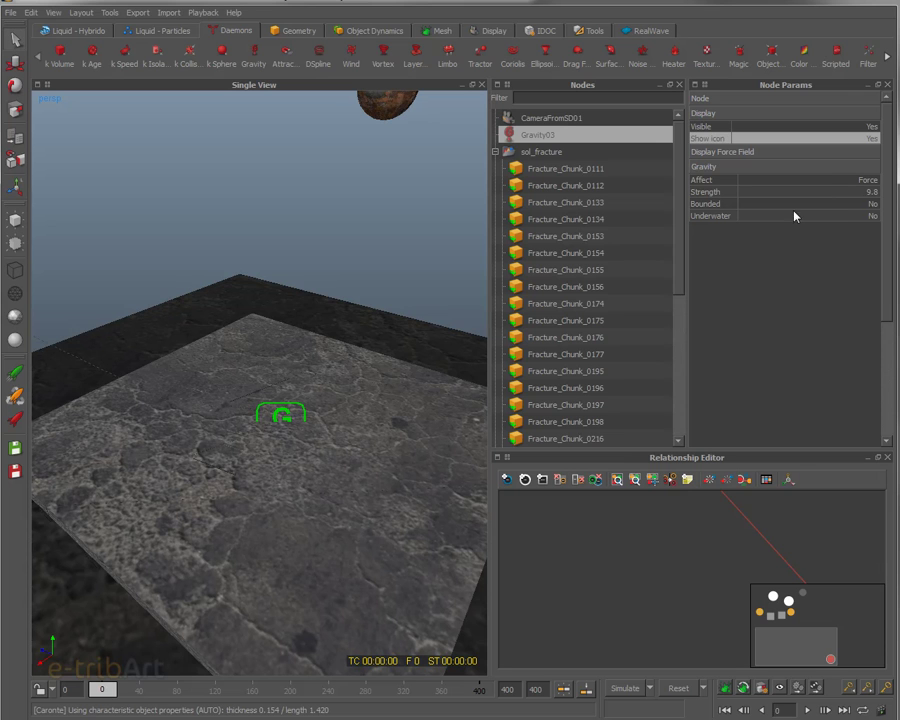
{"action": "mouse_move", "coordinate": [278, 495]}
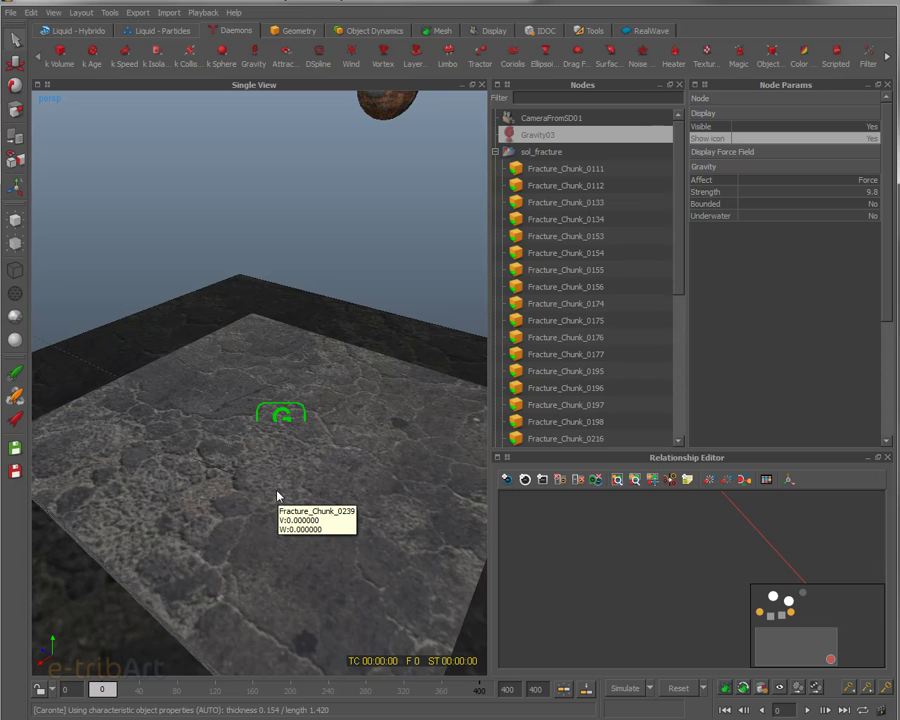
Step: Review the fracturing tower preview in FCheck and close it to return to the slab scene
{"action": "left_click", "coordinate": [385, 33]}
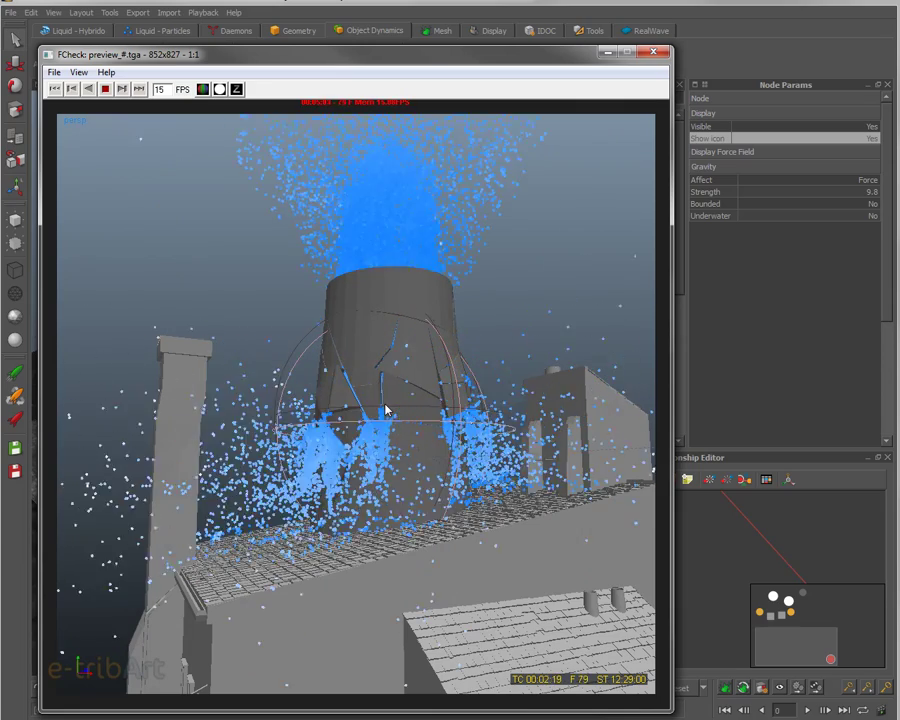
{"action": "left_click", "coordinate": [654, 55]}
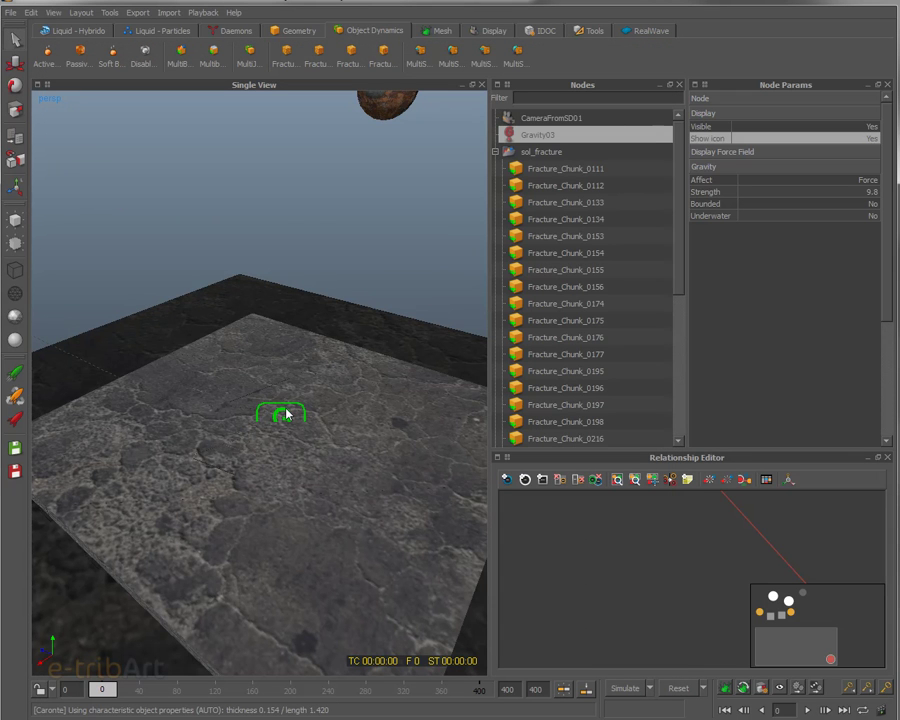
Step: Set the Gravity daemon's strength to 0.0 and add an animation key for it at frame 0
{"action": "left_click", "coordinate": [710, 192]}
{"action": "right_click", "coordinate": [710, 193]}
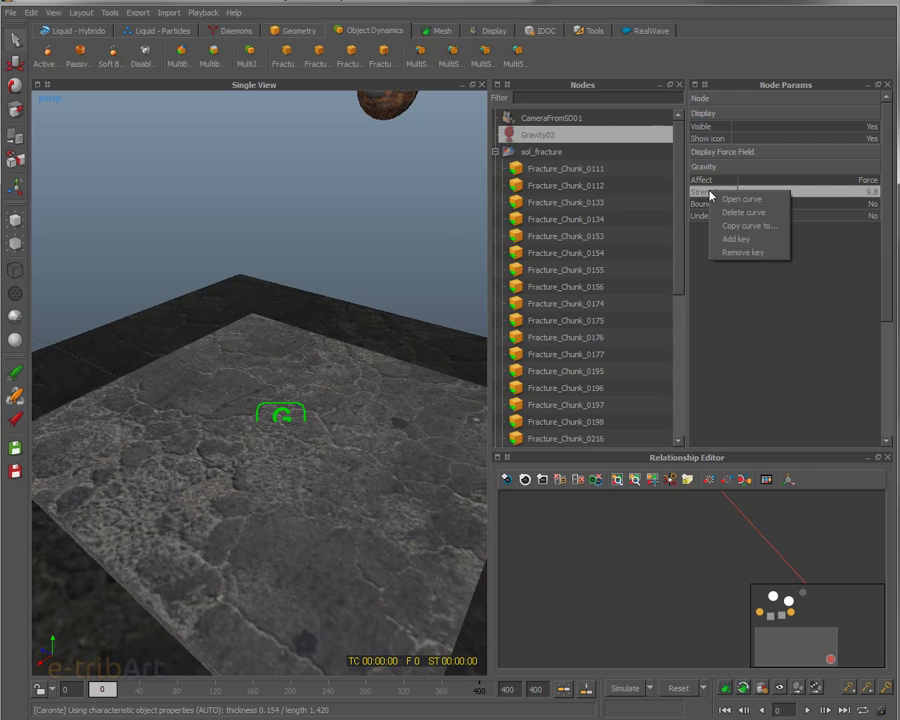
{"action": "left_click", "coordinate": [842, 197]}
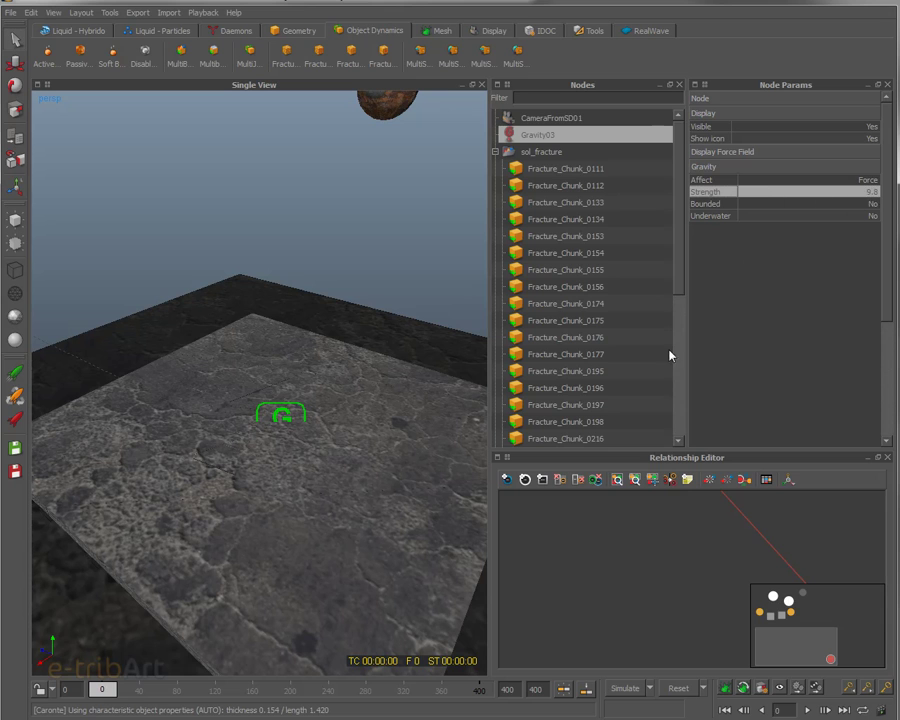
{"action": "double_click", "coordinate": [870, 191]}
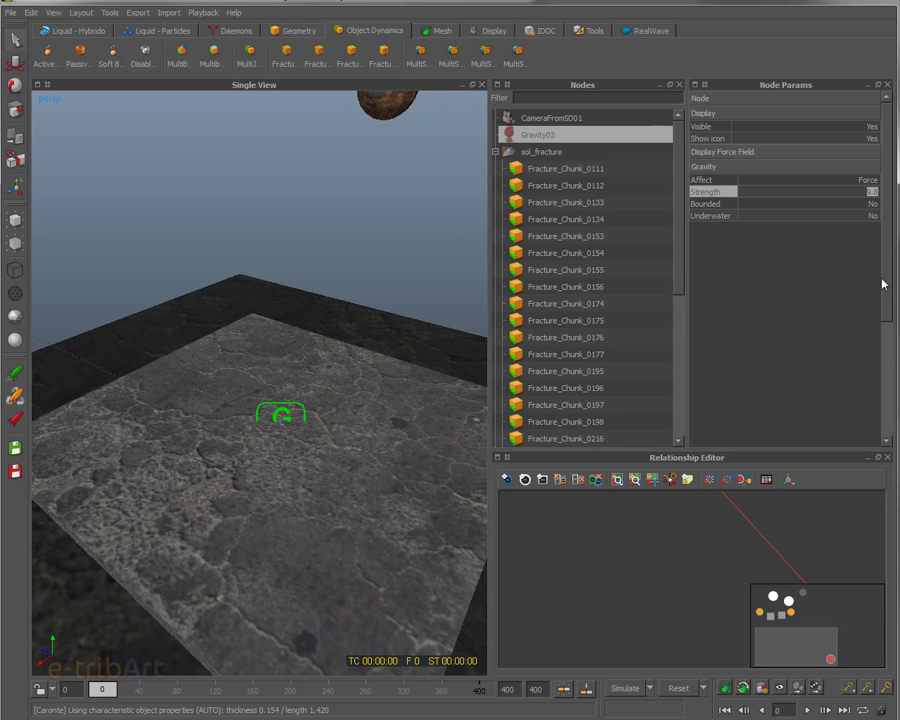
{"action": "key", "text": "Return"}
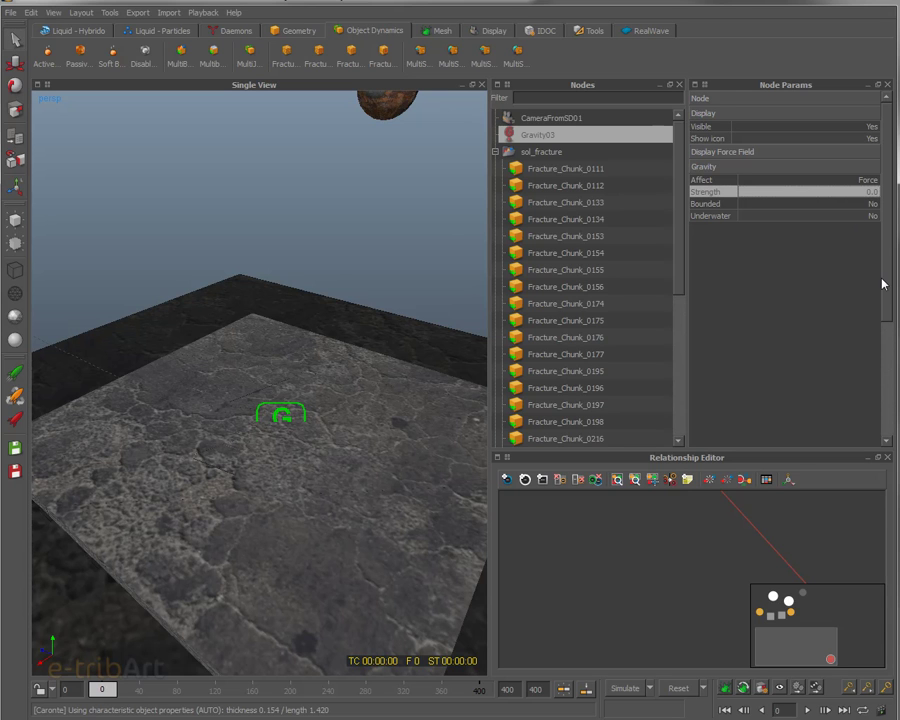
{"action": "right_click", "coordinate": [750, 196]}
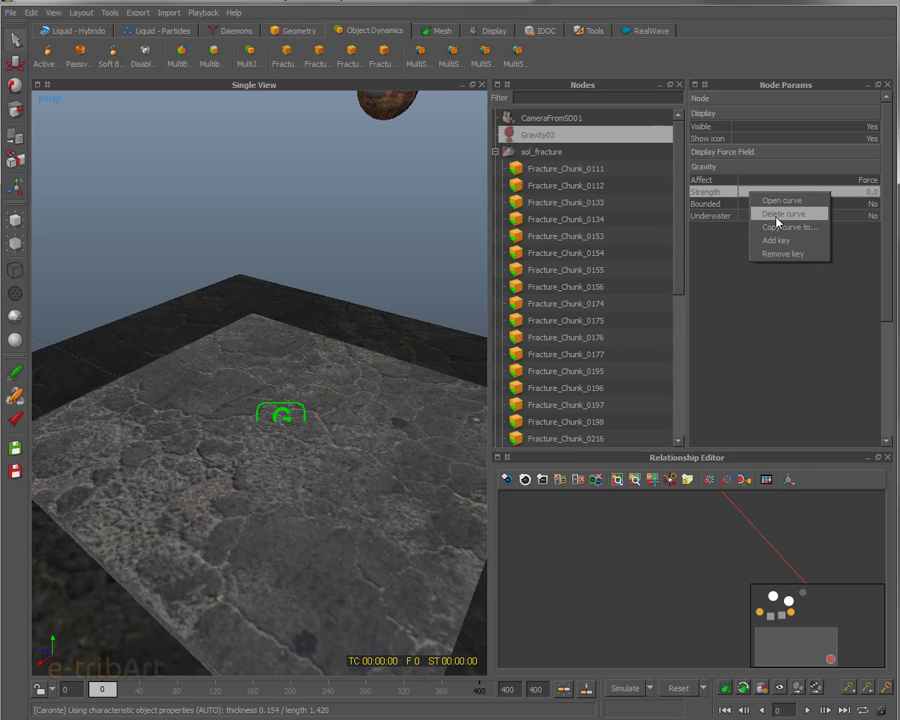
{"action": "left_click", "coordinate": [779, 241]}
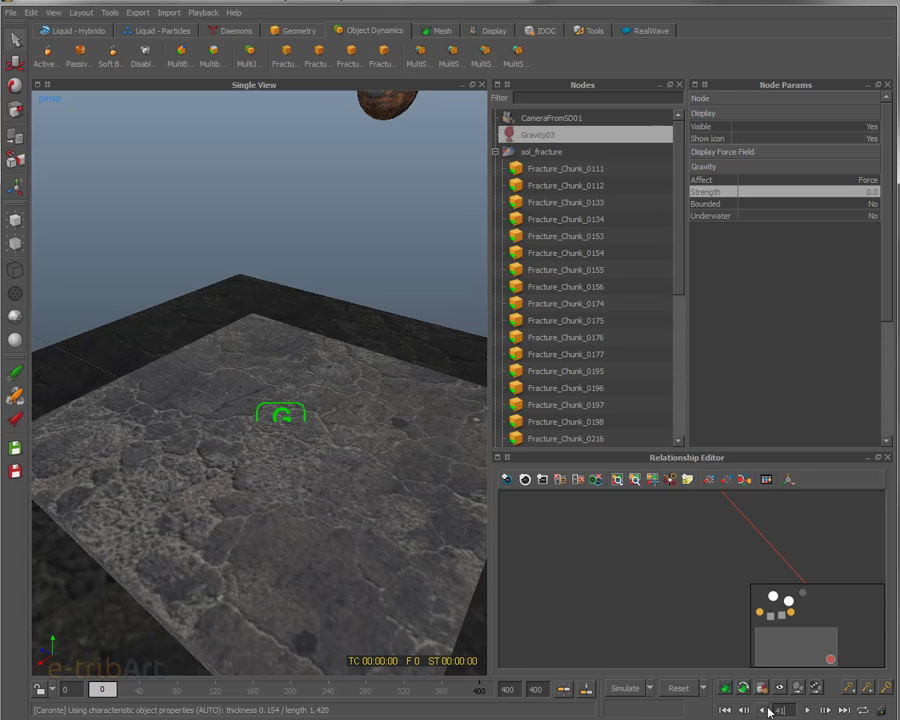
Step: Go to frame 41 and add a second Gravity strength key with the value 0.0
{"action": "key", "text": "Return"}
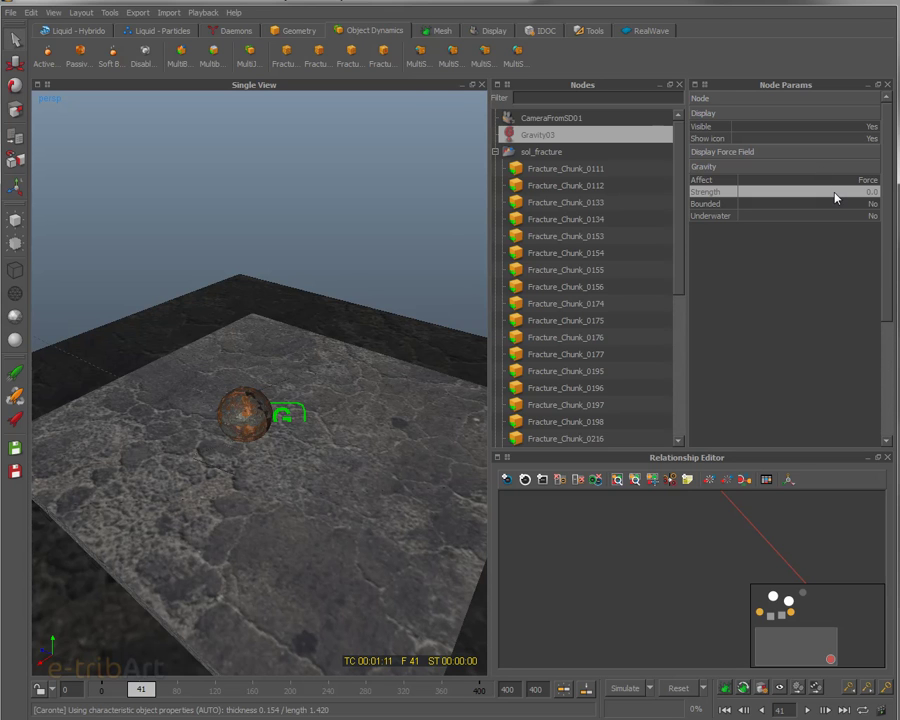
{"action": "right_click", "coordinate": [836, 196]}
{"action": "left_click", "coordinate": [848, 243]}
Step: At frame 43, set the Gravity strength to 10 and add a key for it
{"action": "left_click", "coordinate": [752, 712]}
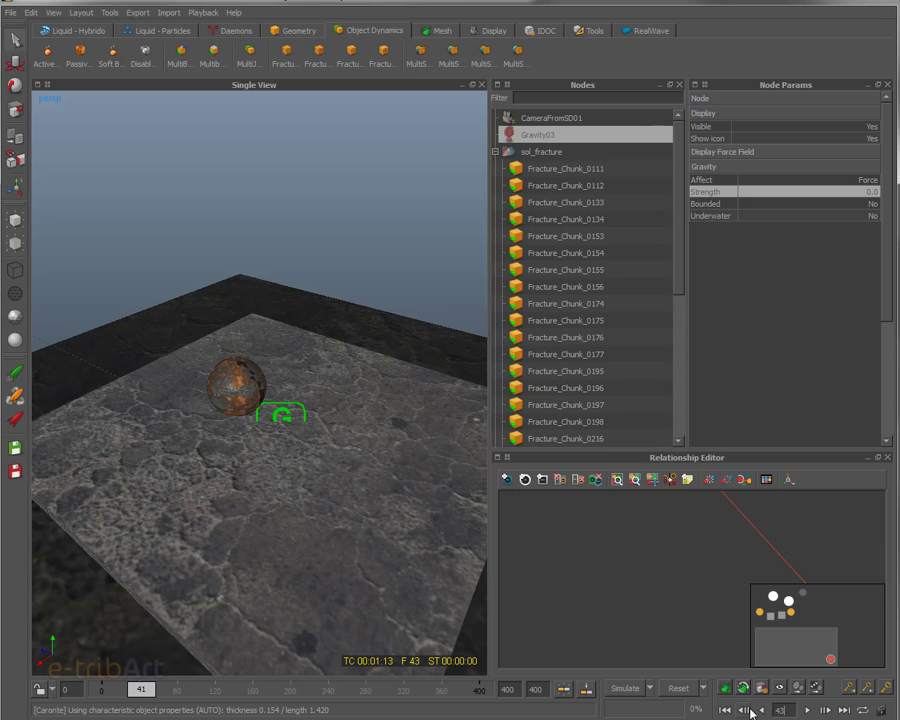
{"action": "double_click", "coordinate": [860, 192]}
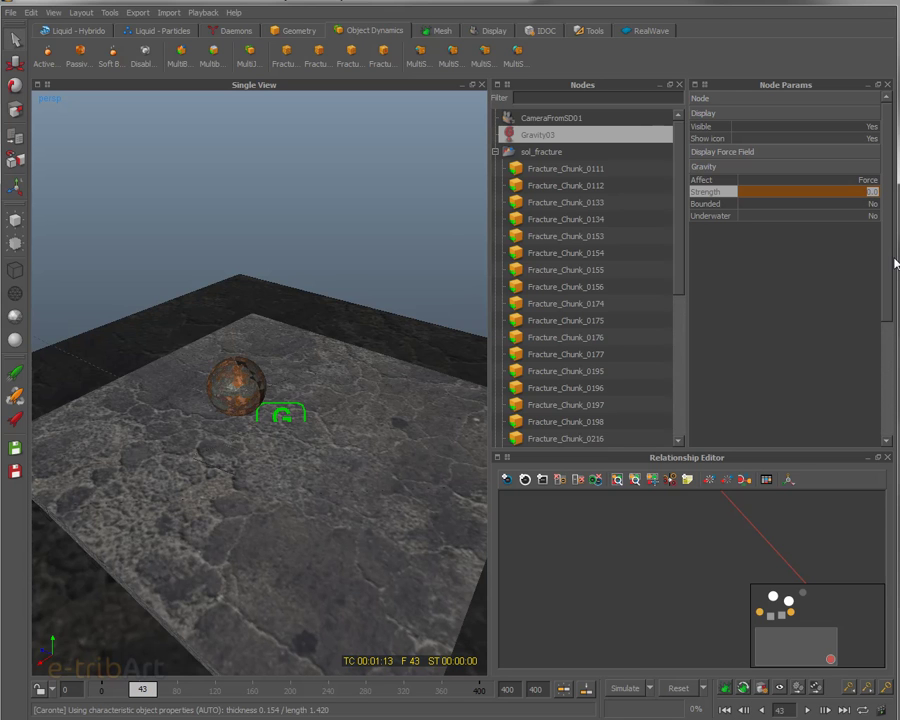
{"action": "type", "text": "10"}
{"action": "key", "text": "Return"}
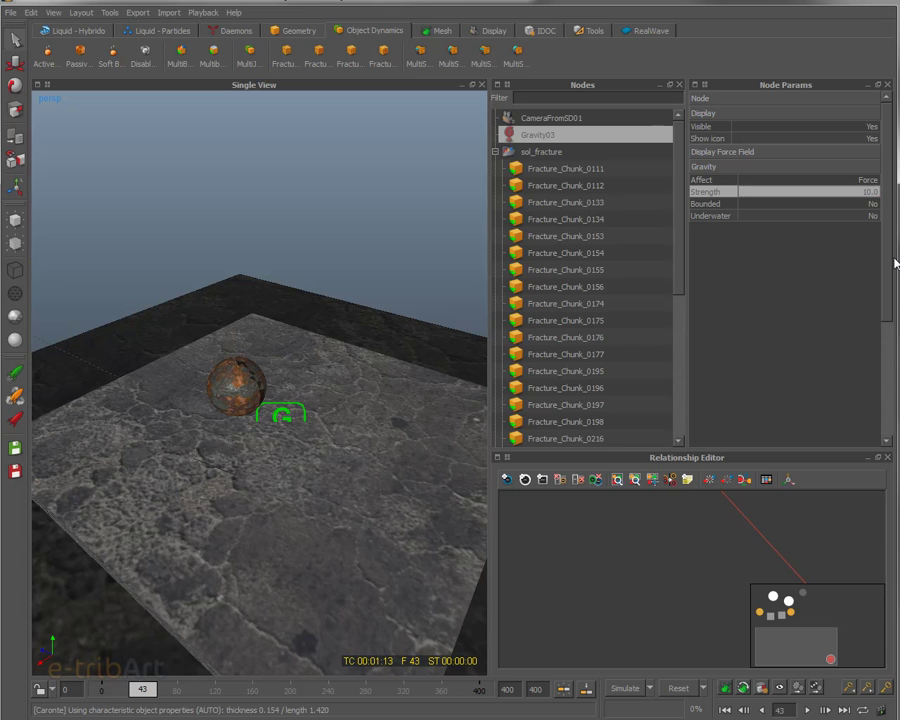
{"action": "right_click", "coordinate": [792, 191]}
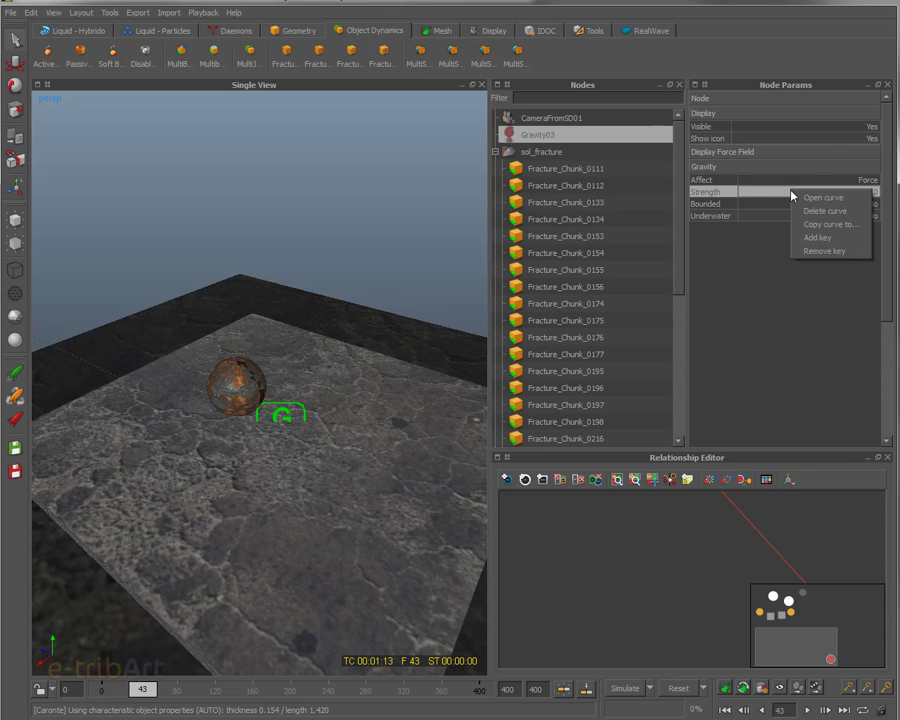
{"action": "left_click", "coordinate": [808, 235]}
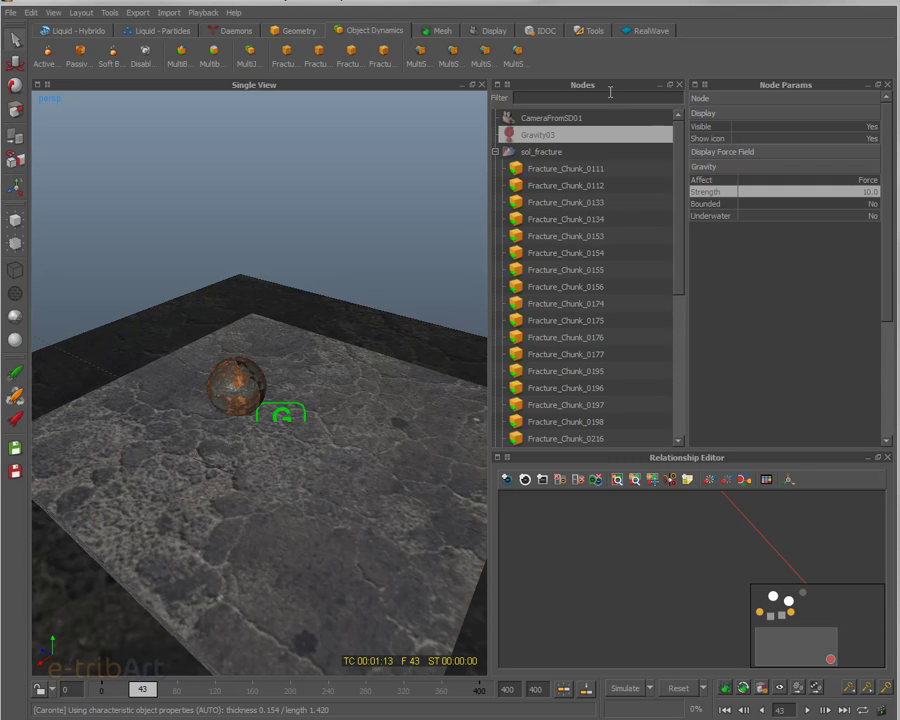
Step: Open the Gravity strength curve and make the interpolation of all its keys linear
{"action": "right_click", "coordinate": [721, 193]}
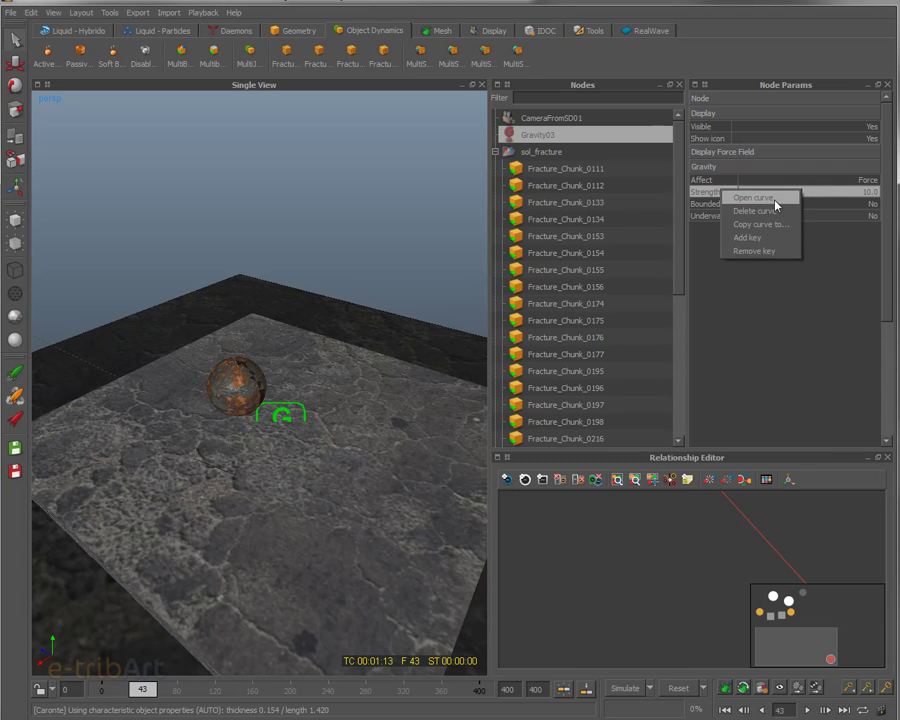
{"action": "left_click", "coordinate": [748, 197]}
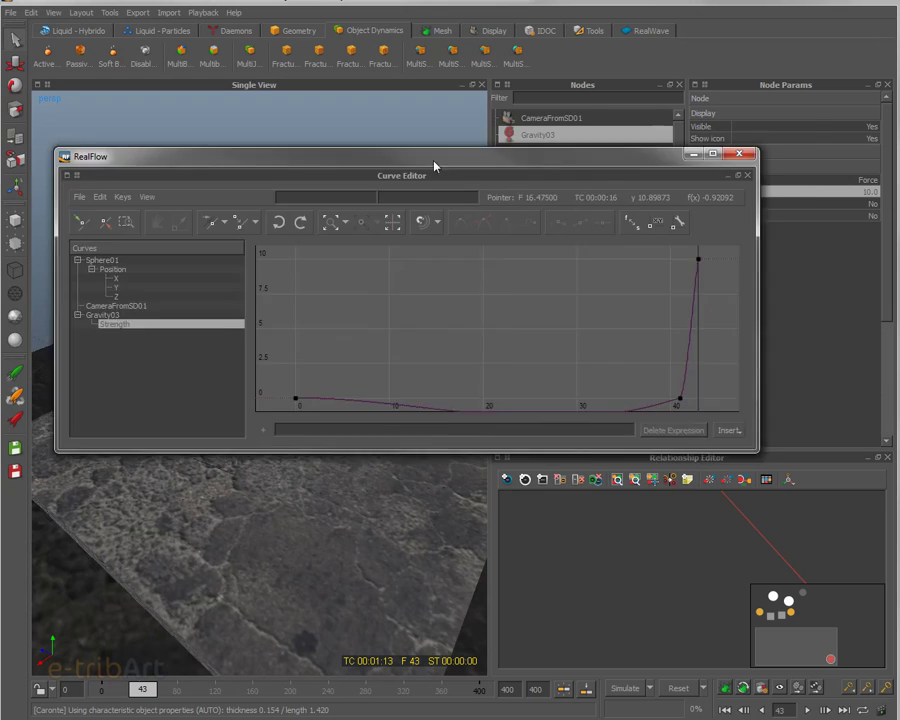
{"action": "left_click_drag", "start_coordinate": [432, 162], "coordinate": [480, 114]}
{"action": "middle_click_drag", "start_coordinate": [491, 262], "coordinate": [486, 232]}
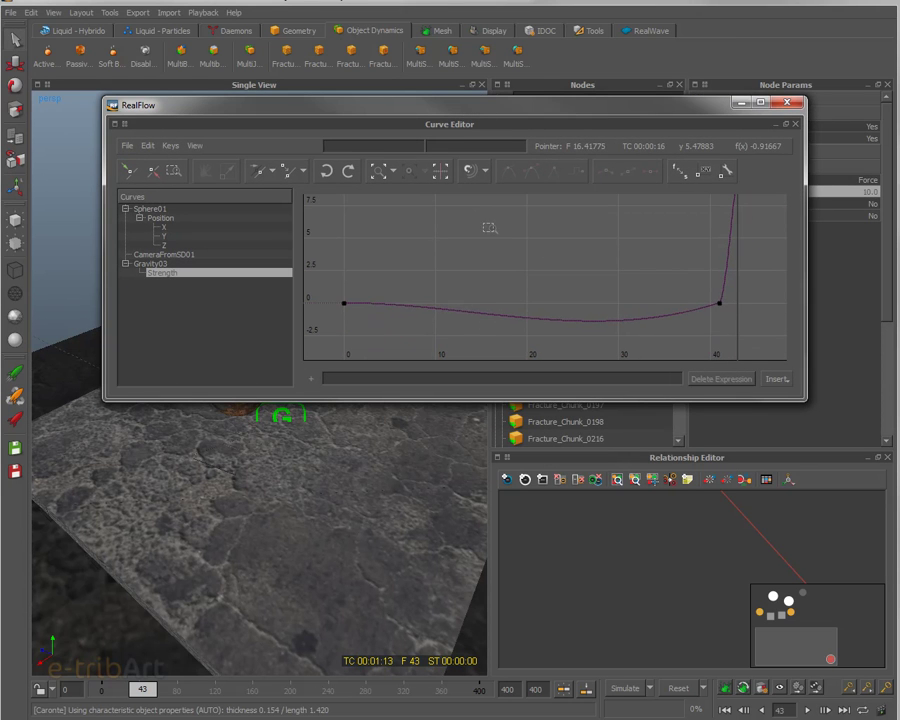
{"action": "left_click_drag", "start_coordinate": [330, 278], "coordinate": [740, 328]}
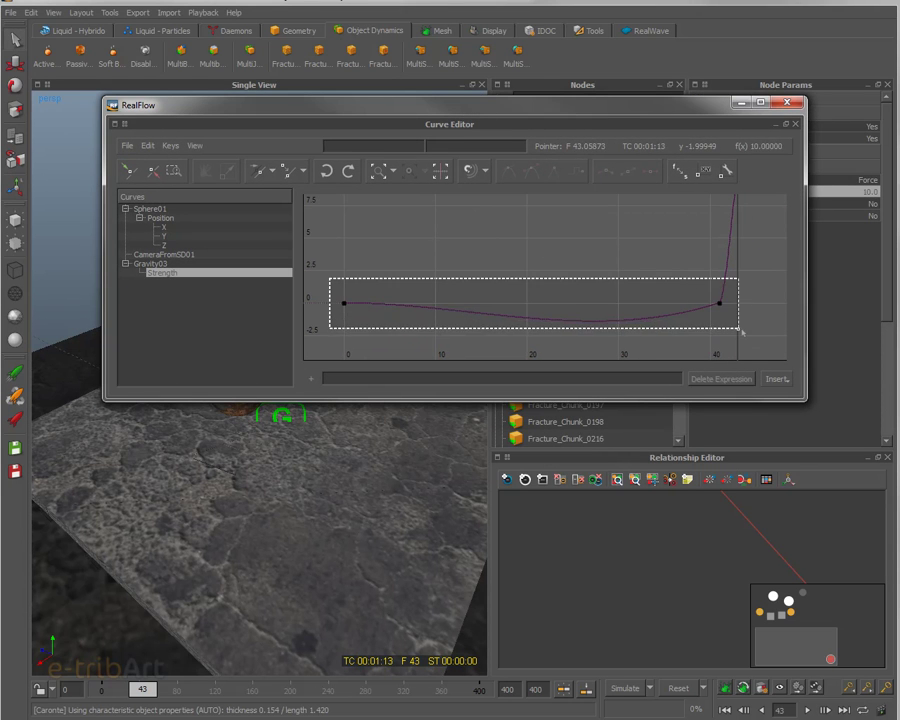
{"action": "scroll", "coordinate": [609, 271], "scroll_direction": "down", "scroll_amount": 2}
{"action": "left_click_drag", "start_coordinate": [369, 197], "coordinate": [745, 318]}
{"action": "left_click", "coordinate": [556, 173]}
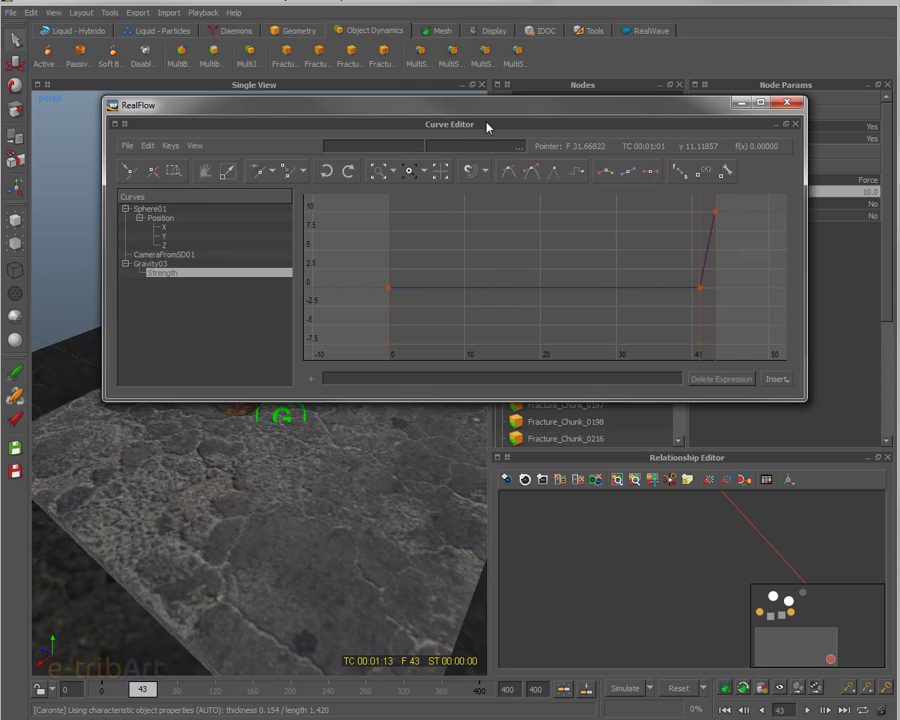
{"action": "left_click_drag", "start_coordinate": [350, 110], "coordinate": [899, 150]}
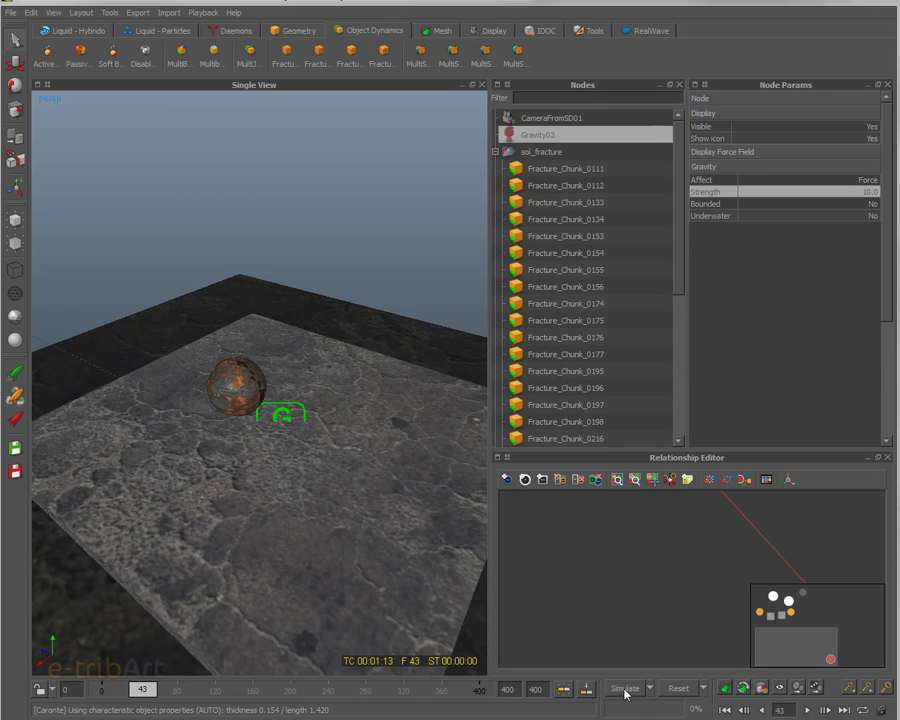
Step: Reset all simulation data and simulate the slab impact with the keyed gravity up to frame 106
{"action": "left_click", "coordinate": [688, 694]}
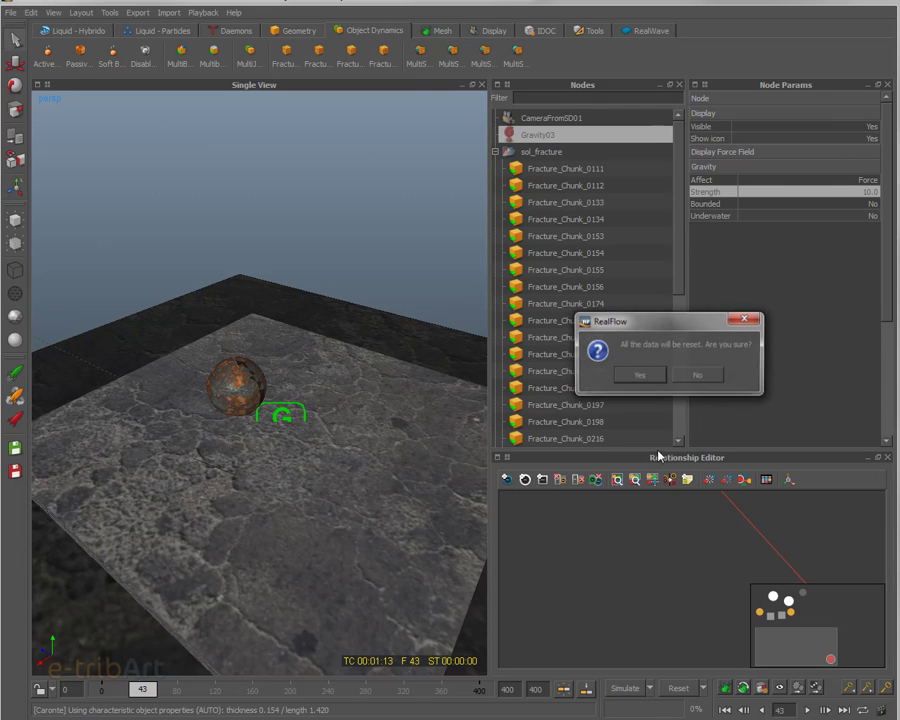
{"action": "left_click", "coordinate": [636, 373]}
{"action": "left_click", "coordinate": [625, 689]}
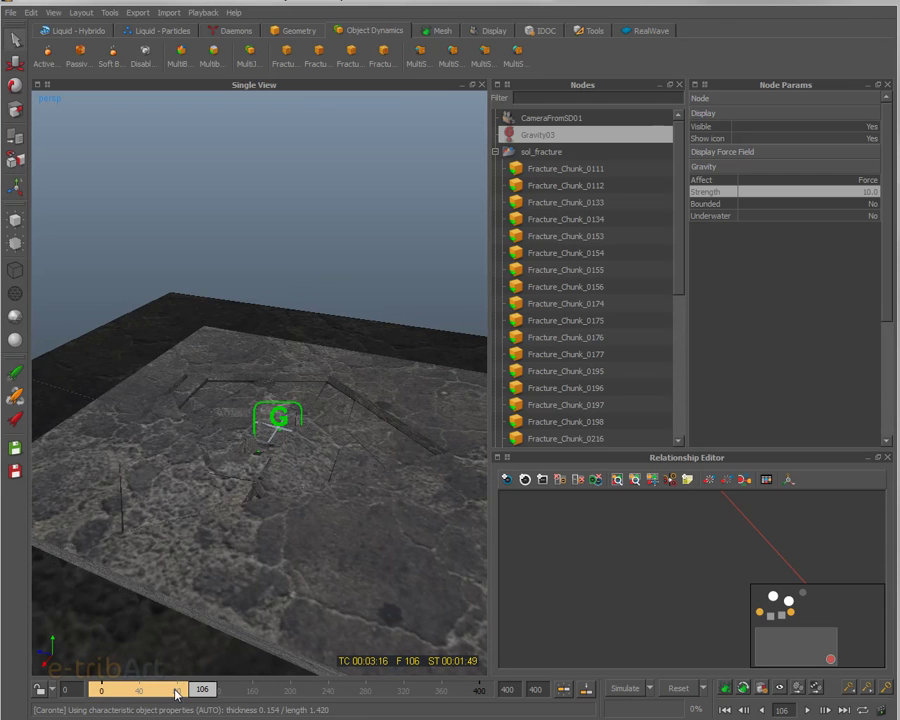
Step: Scrub through the cached frames and play back the impact, examining how the slab chunks behave before and after gravity starts
{"action": "left_click", "coordinate": [171, 690]}
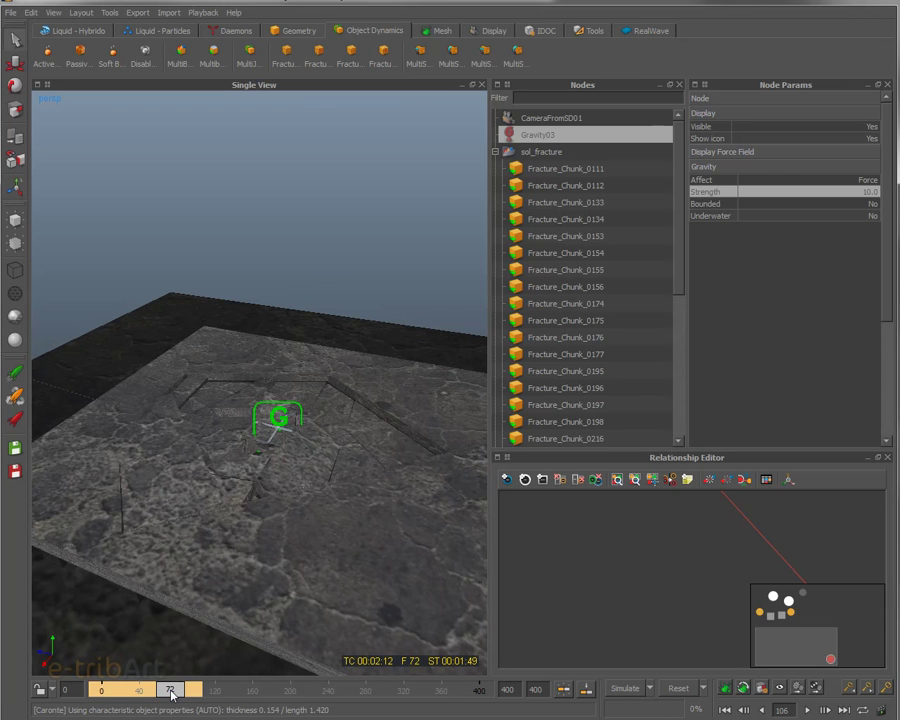
{"action": "left_click", "coordinate": [143, 690]}
{"action": "mouse_move", "coordinate": [238, 568]}
{"action": "left_mouse_down", "text": "alt"}
{"action": "mouse_move", "coordinate": [237, 538]}
{"action": "mouse_move", "coordinate": [225, 562]}
{"action": "left_mouse_up", "text": "alt"}
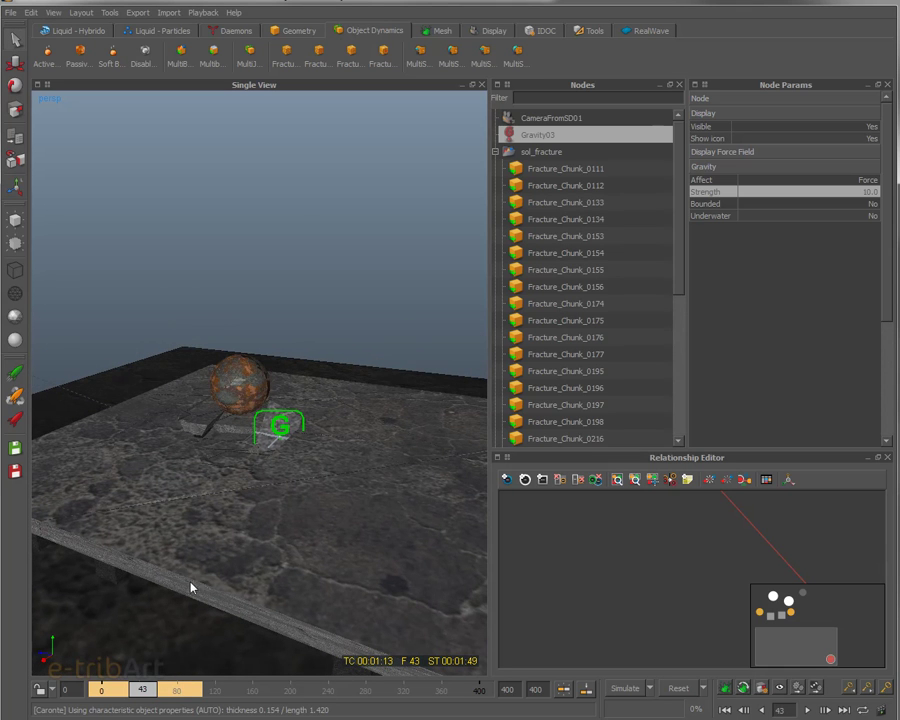
{"action": "left_click", "coordinate": [130, 690]}
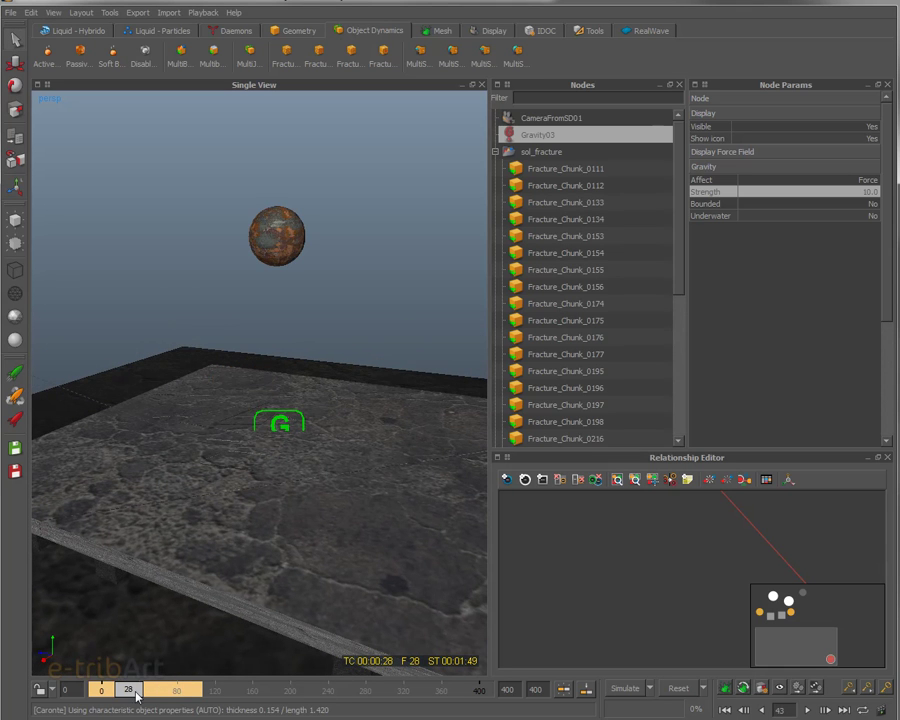
{"action": "left_click", "coordinate": [109, 690]}
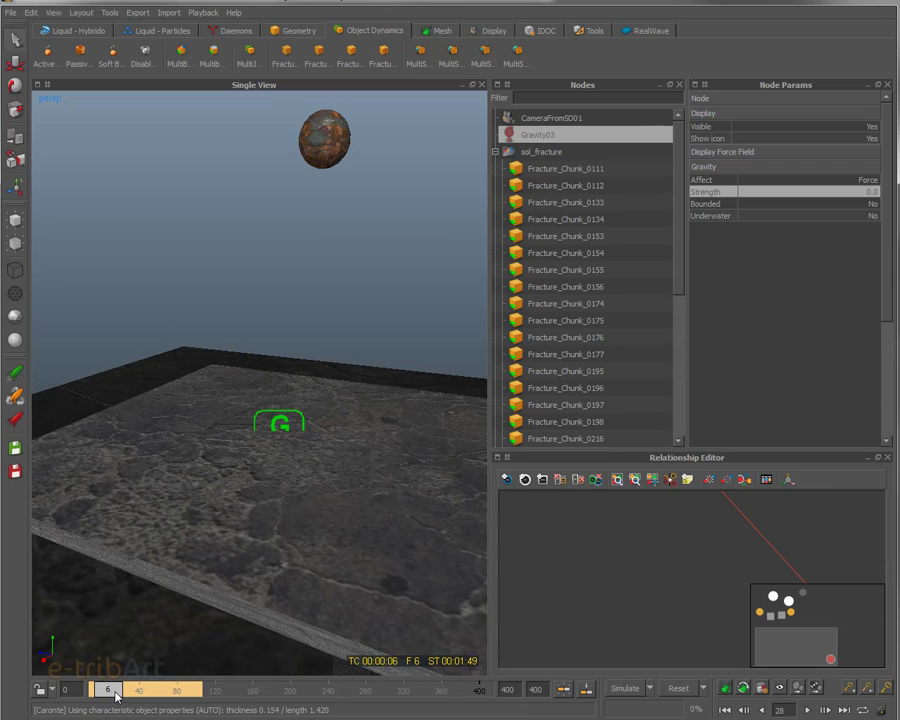
{"action": "left_click", "coordinate": [128, 690]}
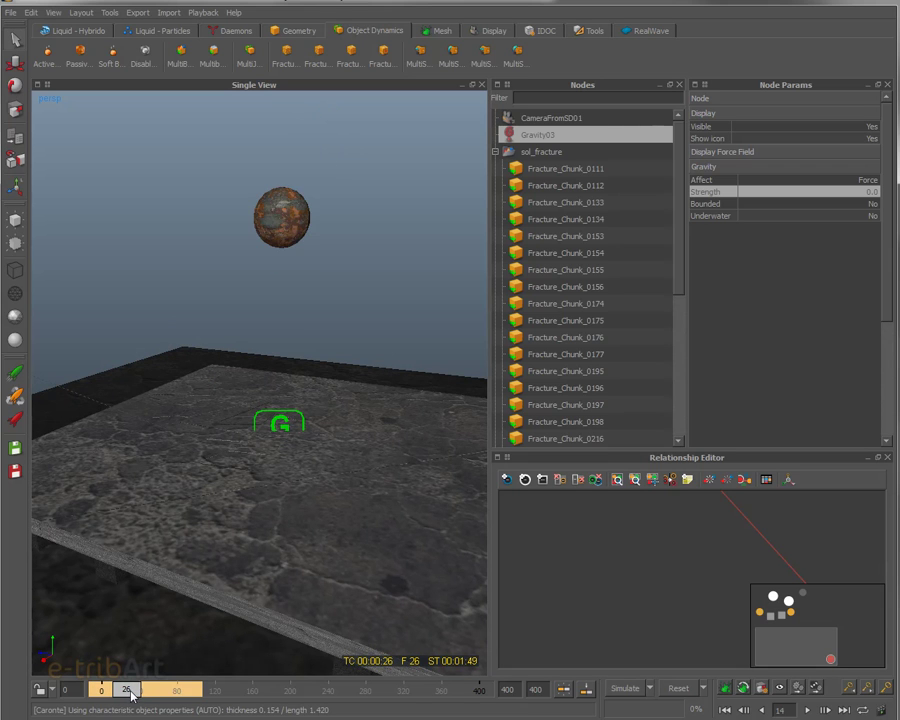
{"action": "left_click", "coordinate": [130, 690]}
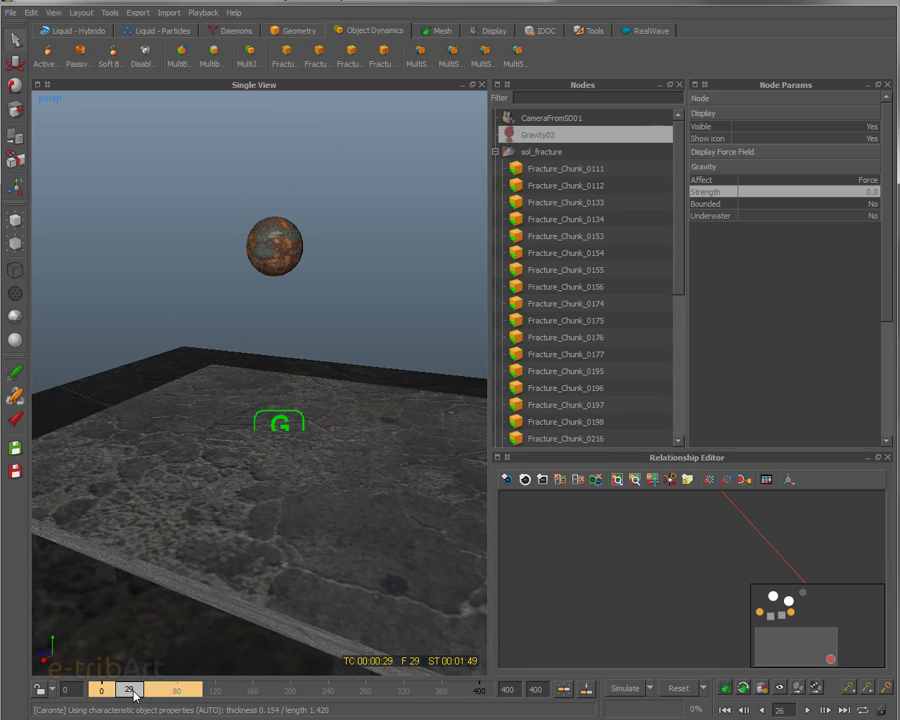
{"action": "left_click", "coordinate": [808, 710]}
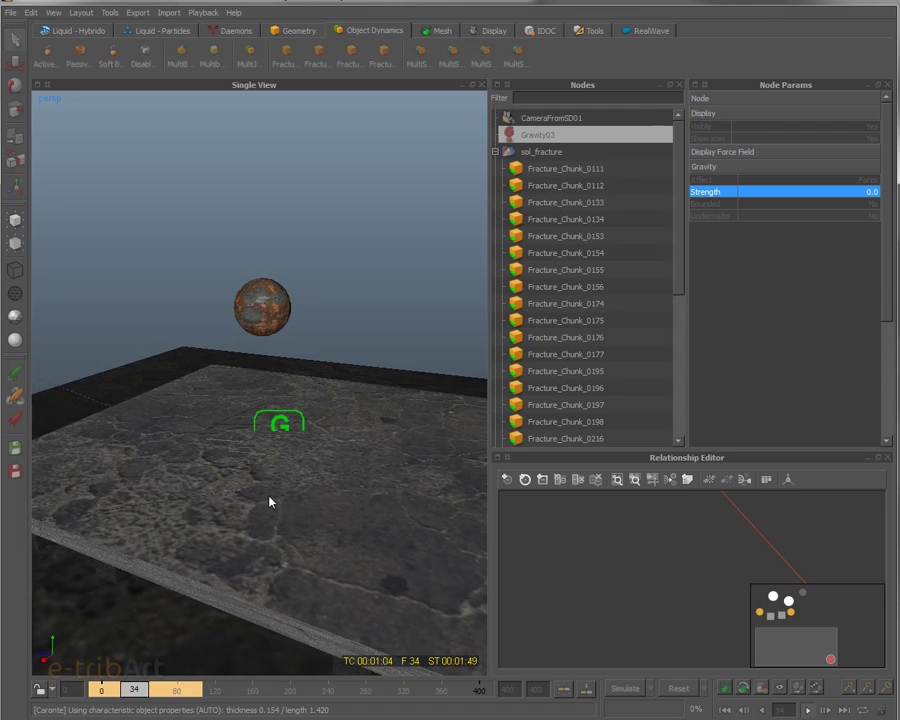
{"action": "left_click_drag", "start_coordinate": [267, 528], "coordinate": [262, 544], "text": "alt"}
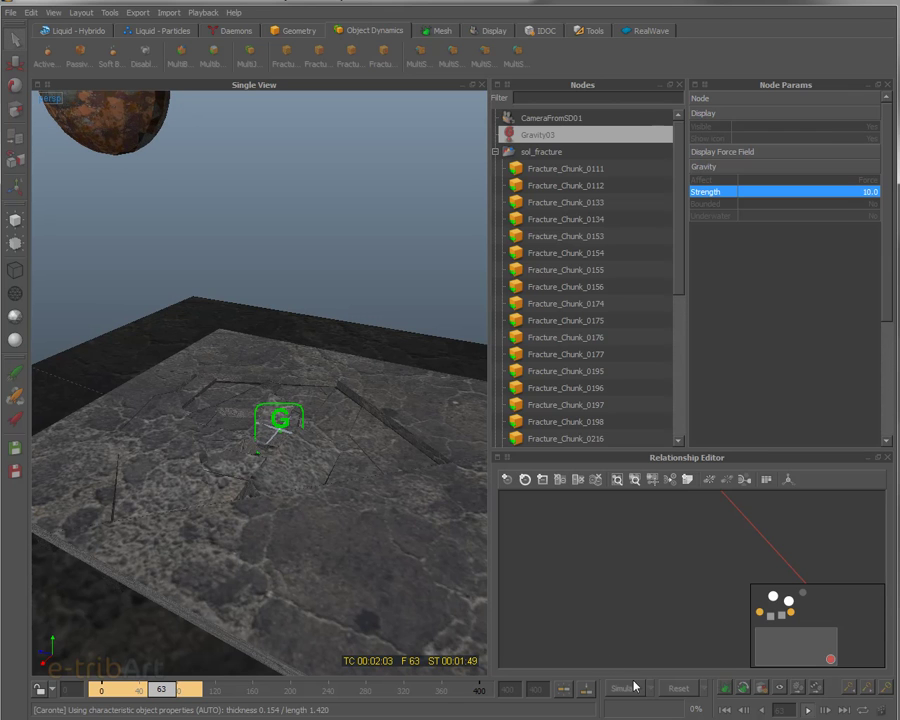
Step: Stop the playback at frame 64 and examine the lifted slab chunks around the impact point from several angles
{"action": "left_click", "coordinate": [808, 710]}
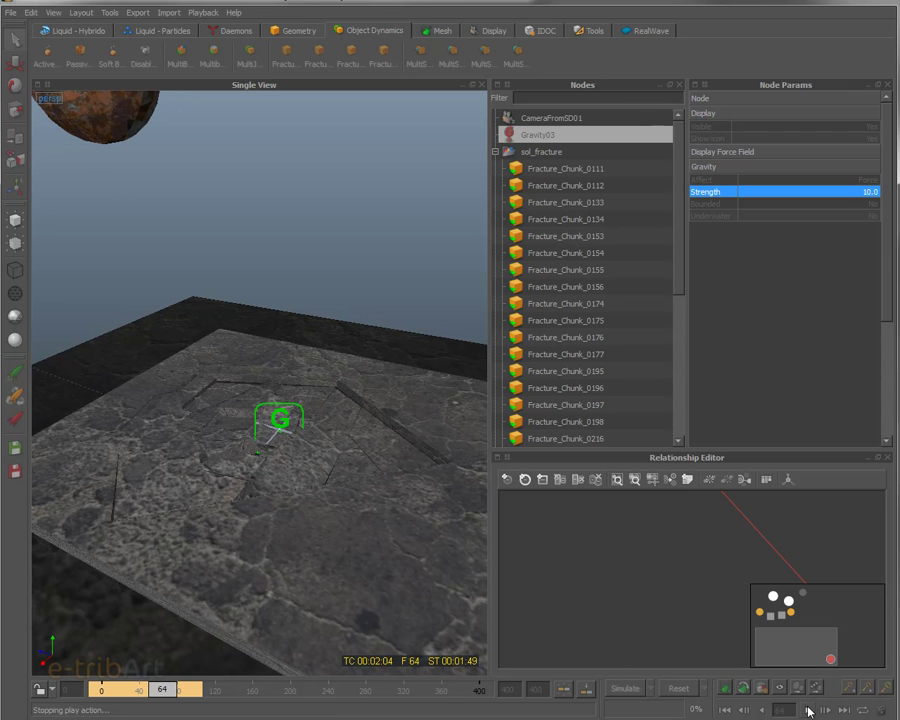
{"action": "left_click_drag", "start_coordinate": [296, 494], "coordinate": [503, 479], "text": "alt"}
{"action": "left_click_drag", "start_coordinate": [203, 430], "coordinate": [217, 502], "text": "alt"}
{"action": "left_click_drag", "start_coordinate": [275, 504], "coordinate": [376, 462], "text": "alt"}
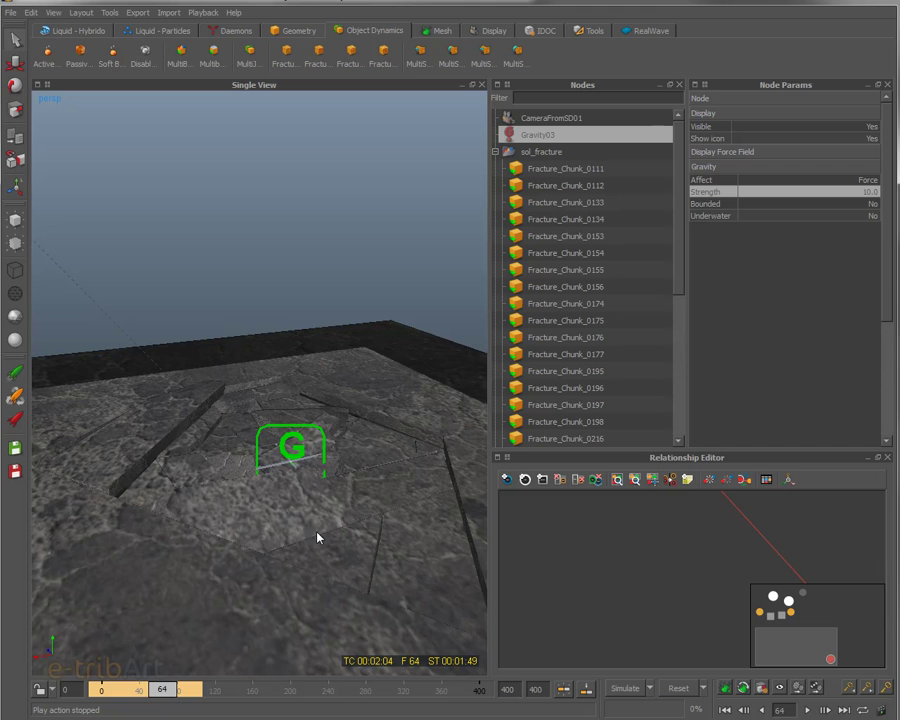
{"action": "left_click_drag", "start_coordinate": [294, 492], "coordinate": [318, 473], "text": "alt"}
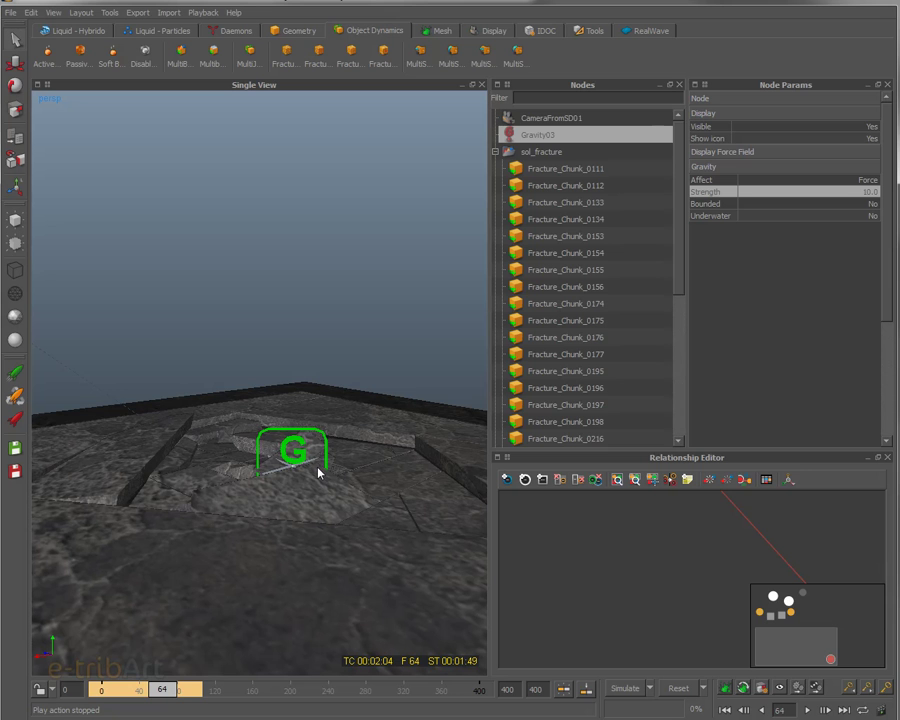
{"action": "left_click_drag", "start_coordinate": [318, 473], "coordinate": [273, 502], "text": "alt"}
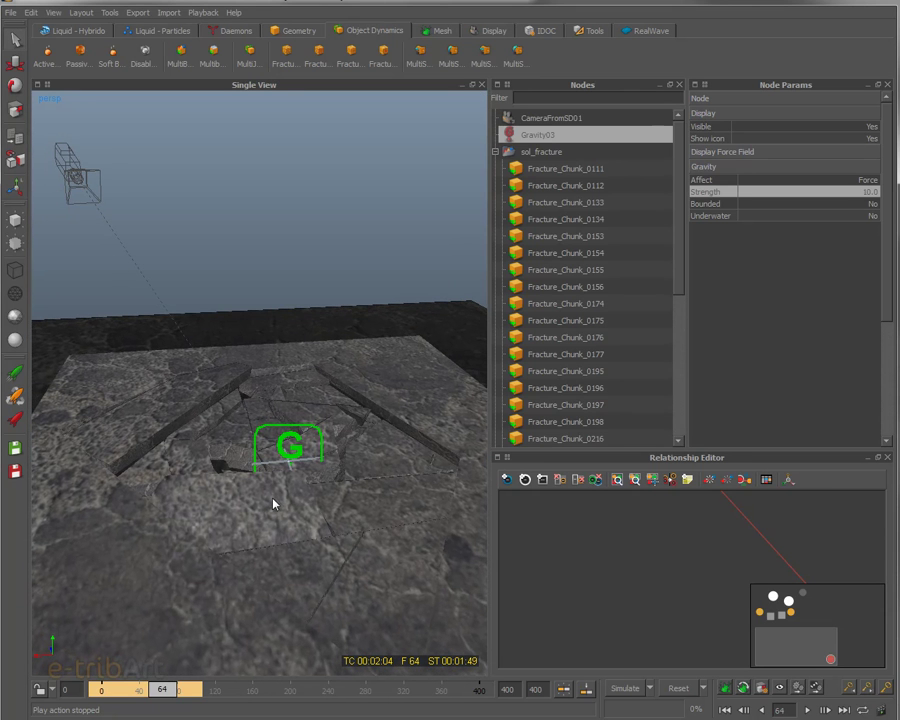
Step: Reset all simulation data and set the Gravity daemon's Bounded option to Box
{"action": "left_click", "coordinate": [678, 688]}
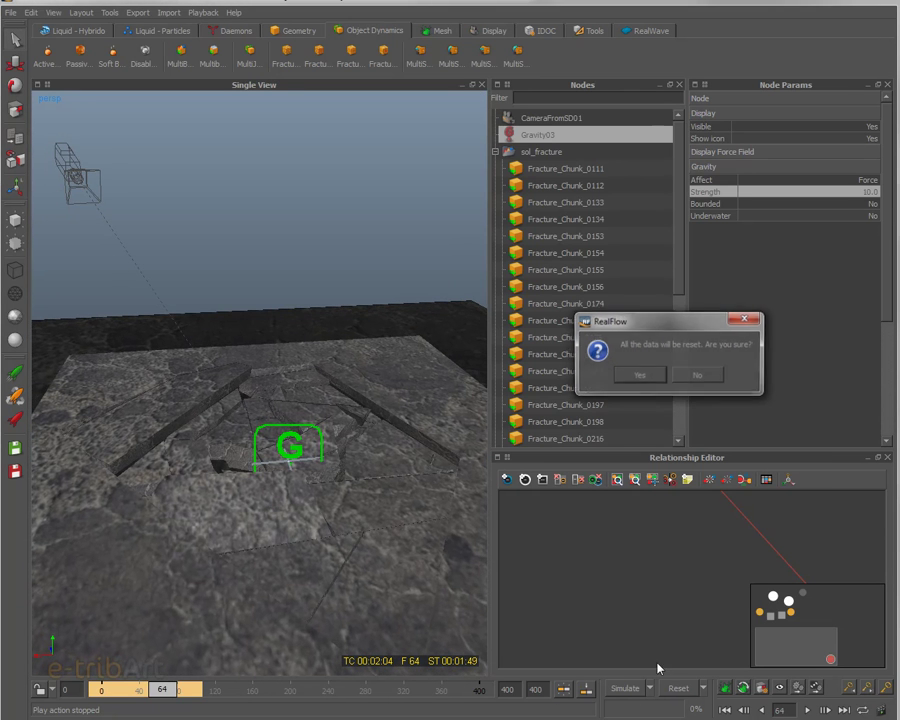
{"action": "left_click", "coordinate": [636, 376]}
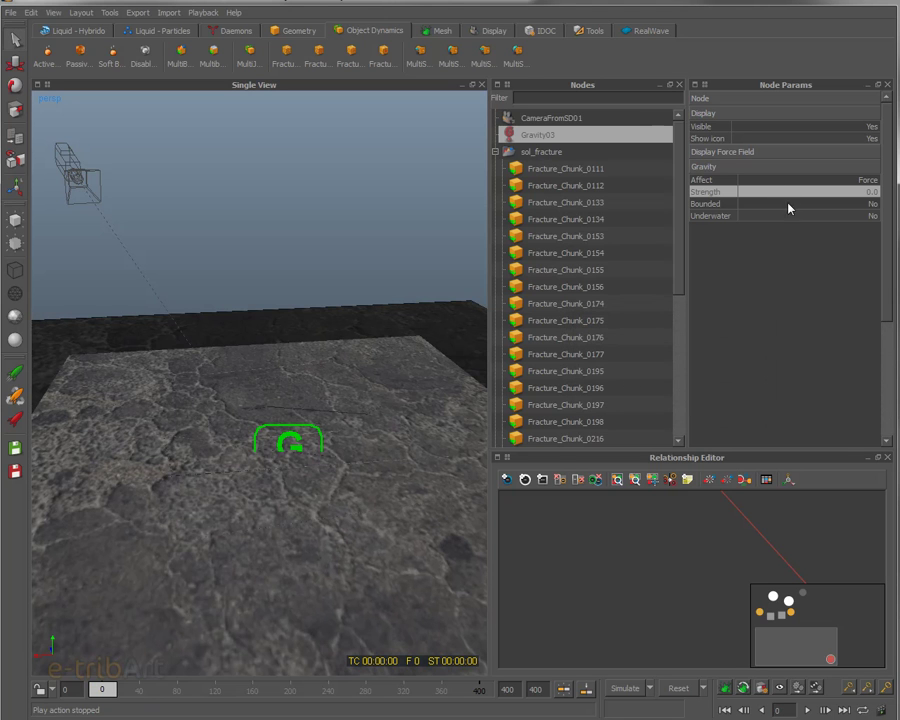
{"action": "left_click", "coordinate": [870, 204]}
{"action": "left_click", "coordinate": [872, 204]}
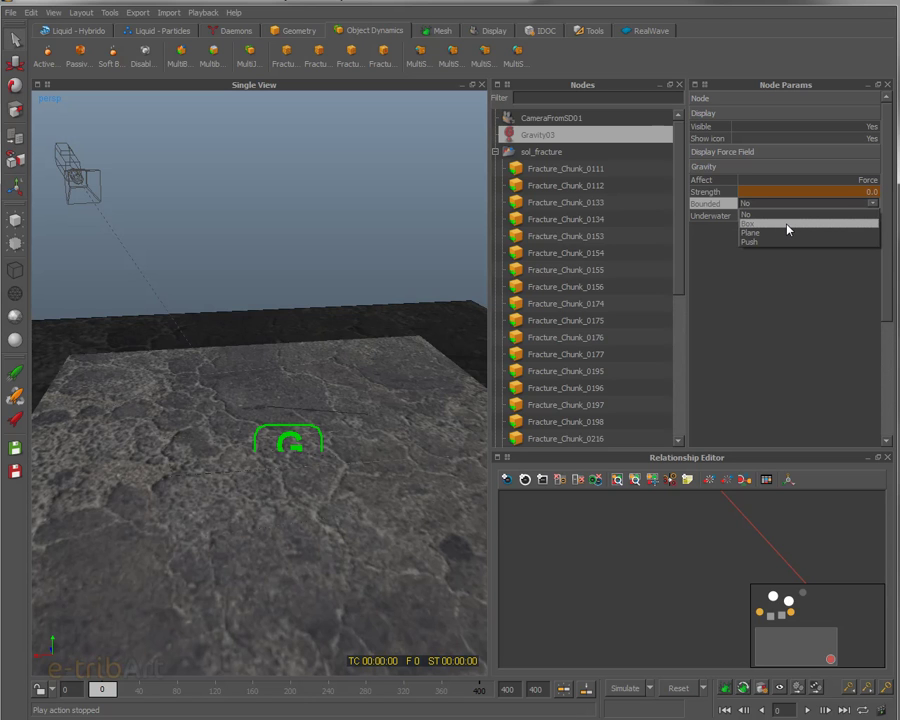
{"action": "left_click", "coordinate": [786, 226]}
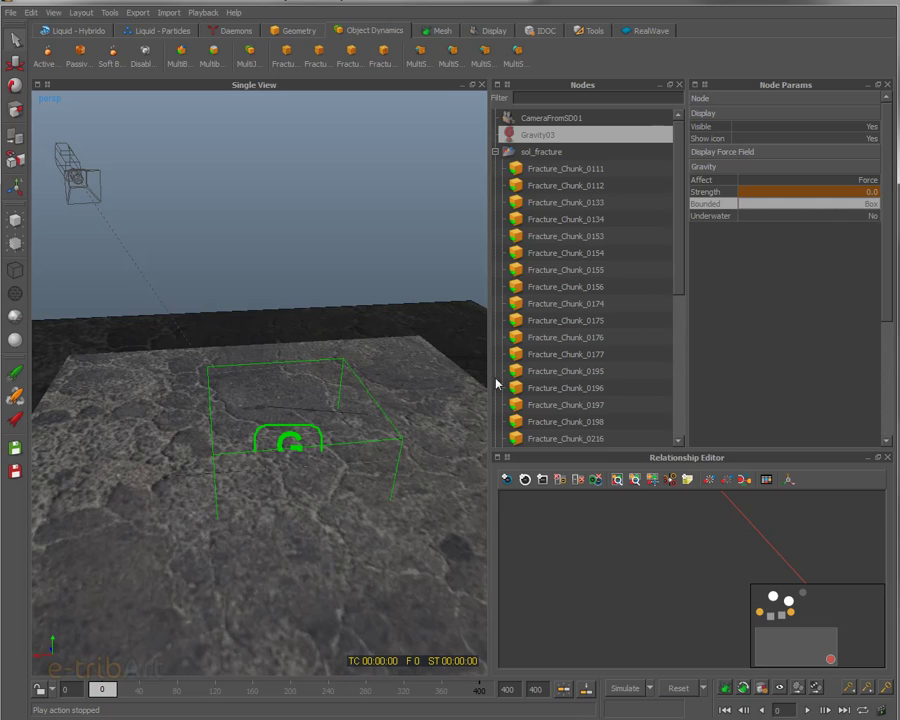
Step: Go to frame 41 and move the bounded gravity box across the slab so it is centred on the sphere's impact point
{"action": "left_click_drag", "start_coordinate": [249, 438], "coordinate": [268, 504], "text": "alt"}
{"action": "left_click_drag", "start_coordinate": [242, 516], "coordinate": [184, 362], "text": "alt"}
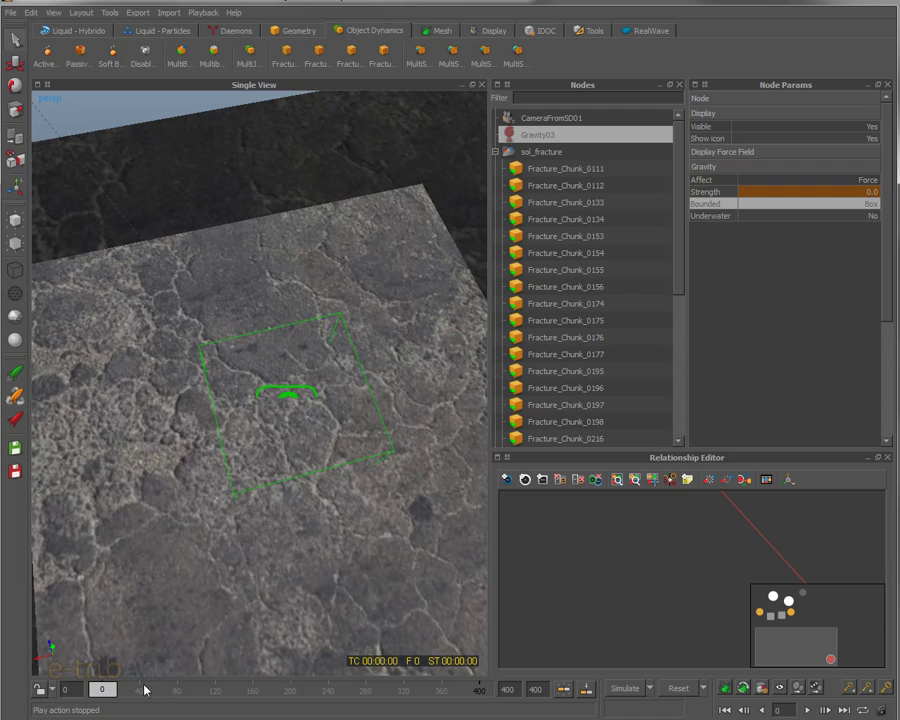
{"action": "left_click", "coordinate": [759, 710]}
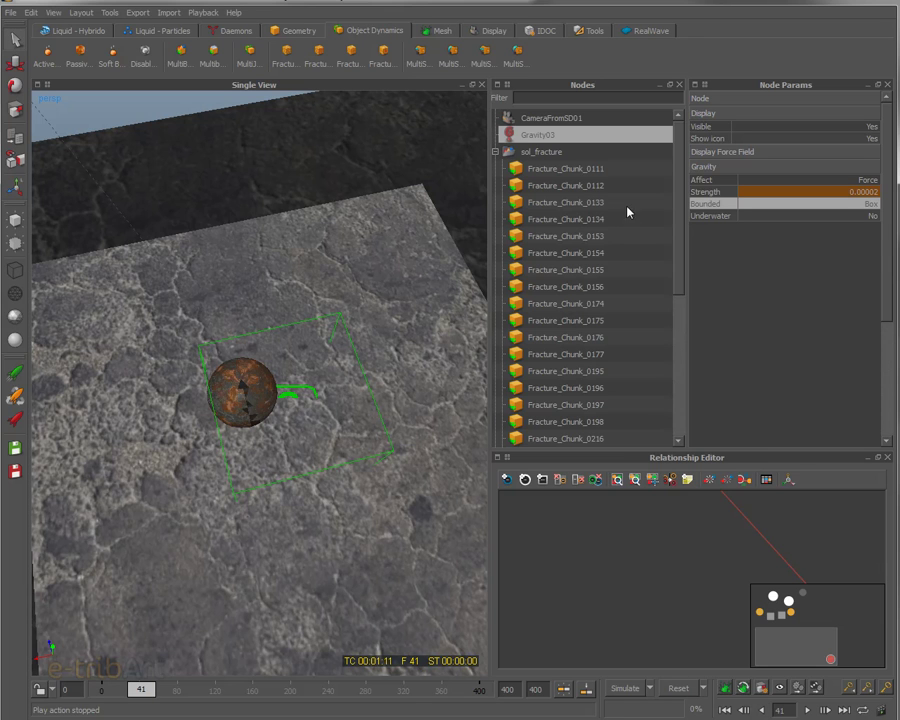
{"action": "key", "text": "w"}
{"action": "left_click_drag", "start_coordinate": [226, 431], "coordinate": [195, 438]}
{"action": "left_click_drag", "start_coordinate": [239, 383], "coordinate": [230, 350]}
{"action": "left_click_drag", "start_coordinate": [232, 474], "coordinate": [362, 323], "text": "alt"}
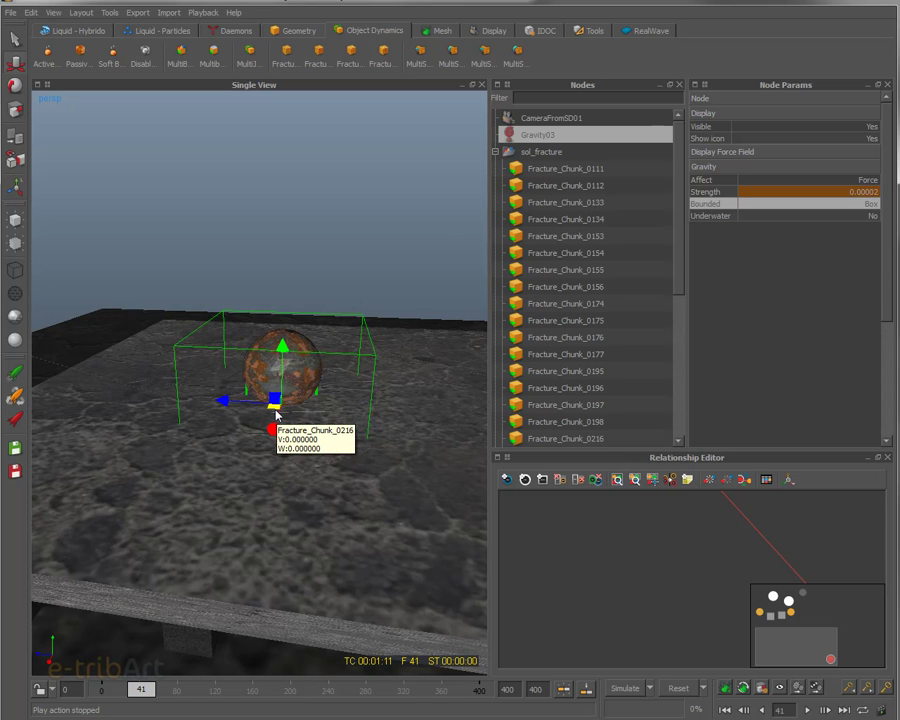
Step: Scale the gravity box down uniformly, then stretch it vertically so it encloses the sphere
{"action": "key", "text": "r"}
{"action": "left_click_drag", "start_coordinate": [276, 414], "coordinate": [266, 412]}
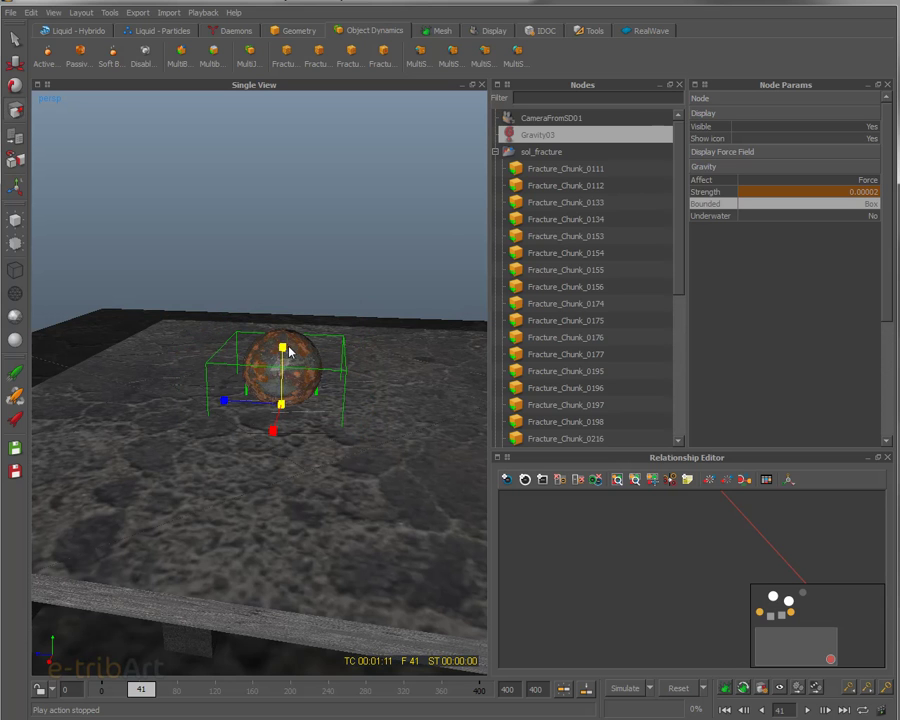
{"action": "left_click_drag", "start_coordinate": [283, 347], "coordinate": [310, 462]}
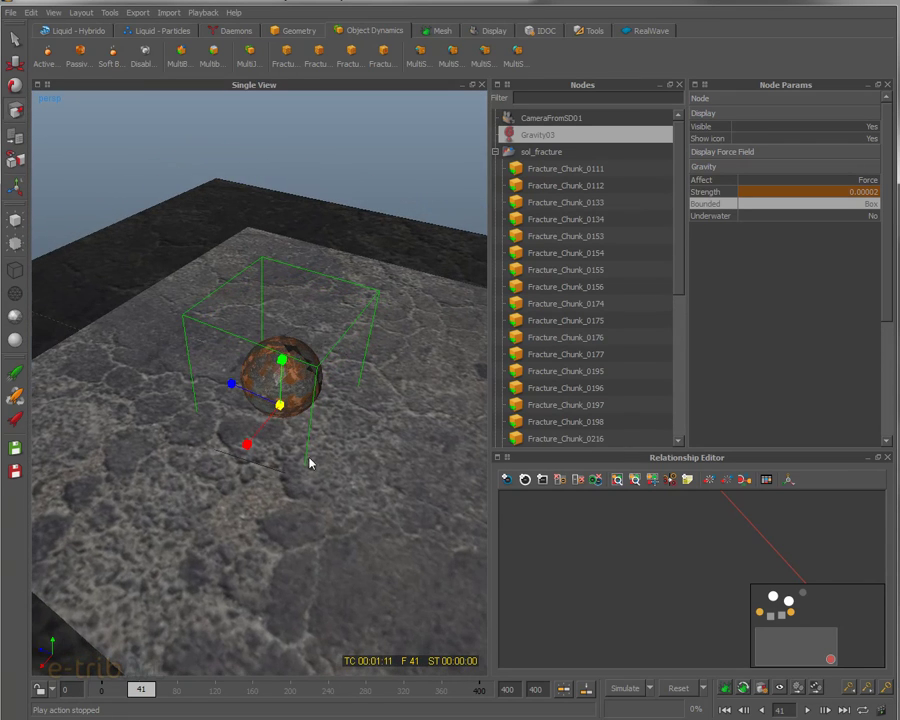
{"action": "left_click_drag", "start_coordinate": [226, 295], "coordinate": [287, 396], "text": "alt"}
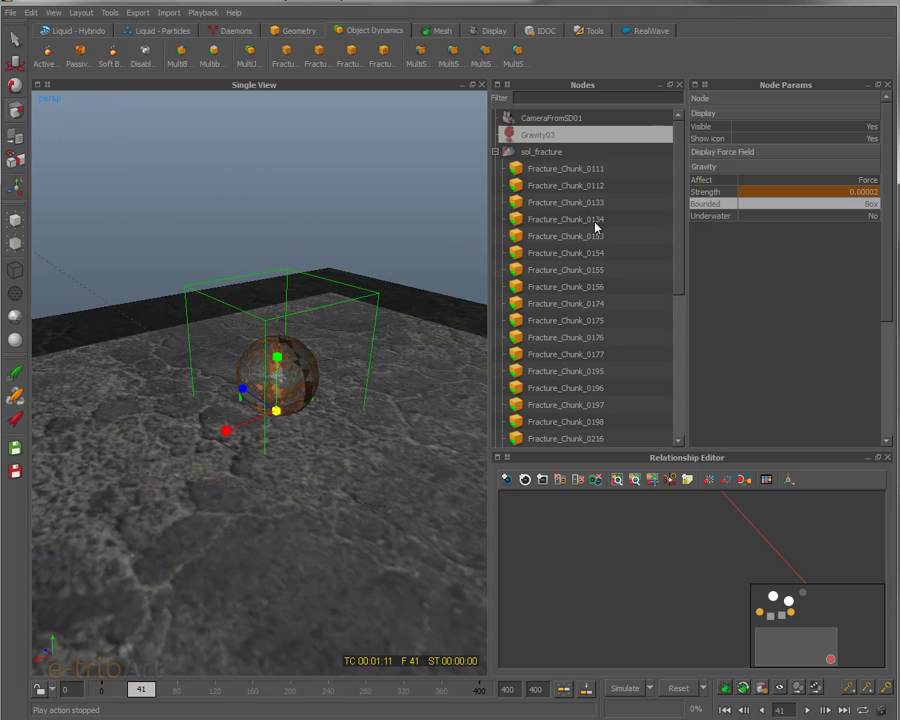
{"action": "left_click_drag", "start_coordinate": [428, 352], "coordinate": [396, 453], "text": "alt"}
Step: Select the slab chunks surrounding the sphere to check how the fracture area compares with the gravity box's extent
{"action": "left_click", "coordinate": [311, 392]}
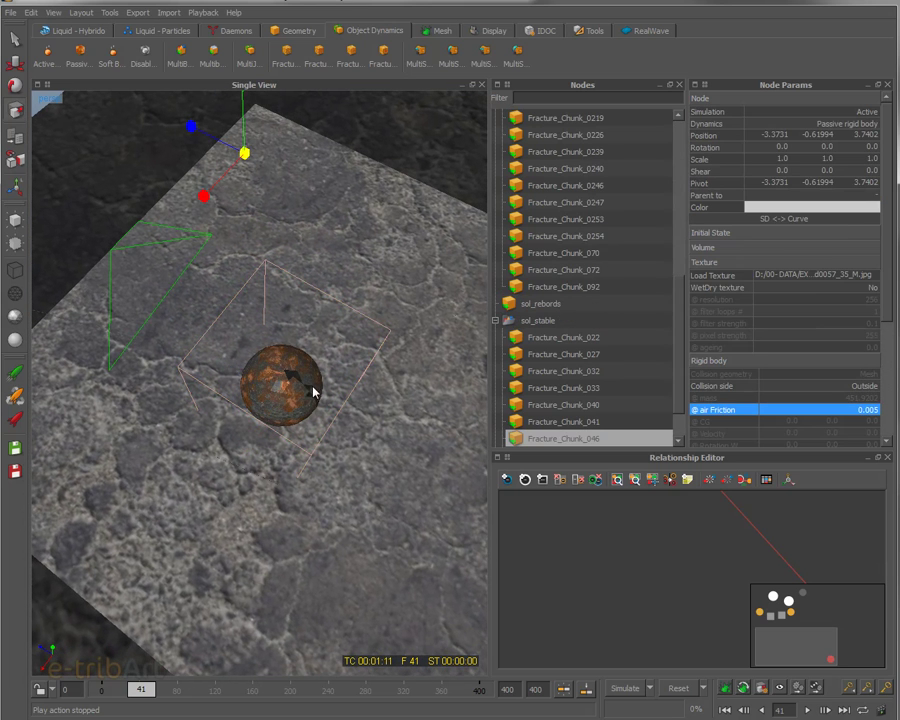
{"action": "left_click", "coordinate": [169, 290]}
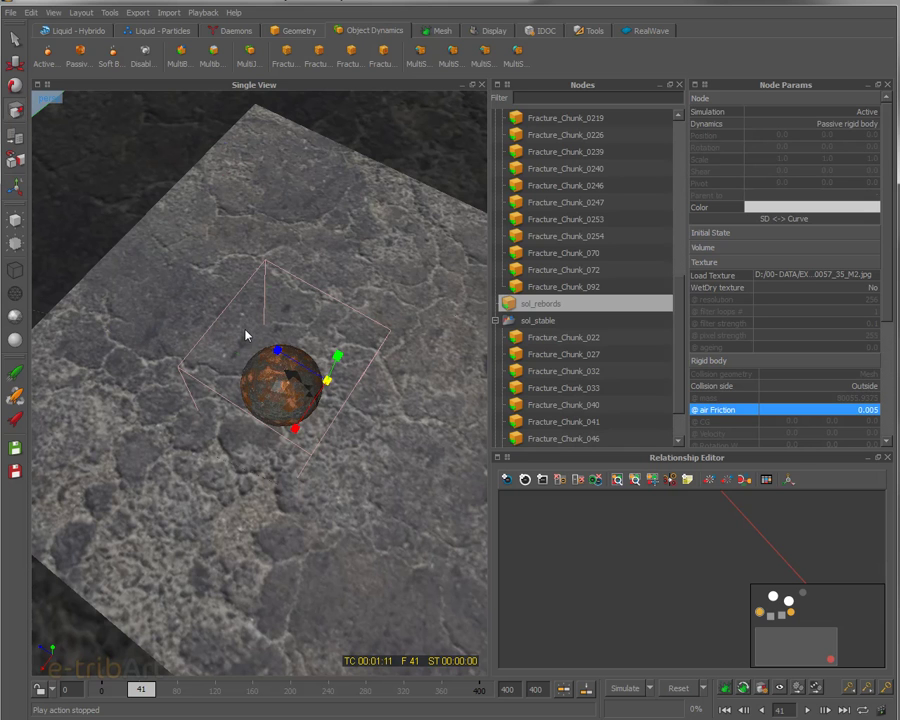
{"action": "left_click", "coordinate": [287, 354]}
{"action": "left_click", "coordinate": [301, 391]}
{"action": "left_click", "coordinate": [308, 428], "text": "shift"}
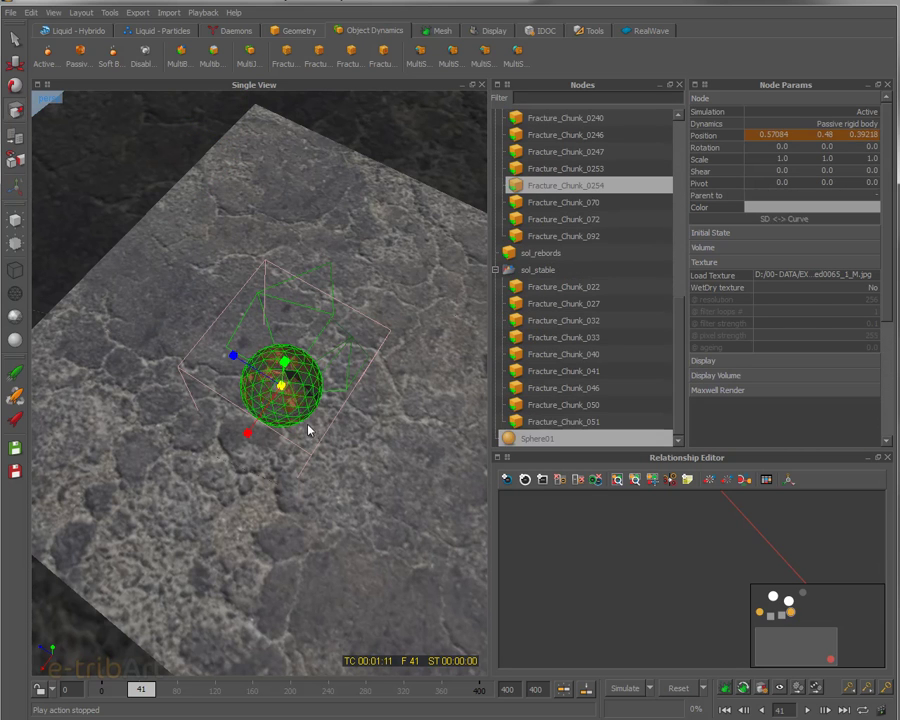
{"action": "left_click", "coordinate": [306, 432], "text": "shift"}
{"action": "left_click", "coordinate": [322, 415], "text": "shift"}
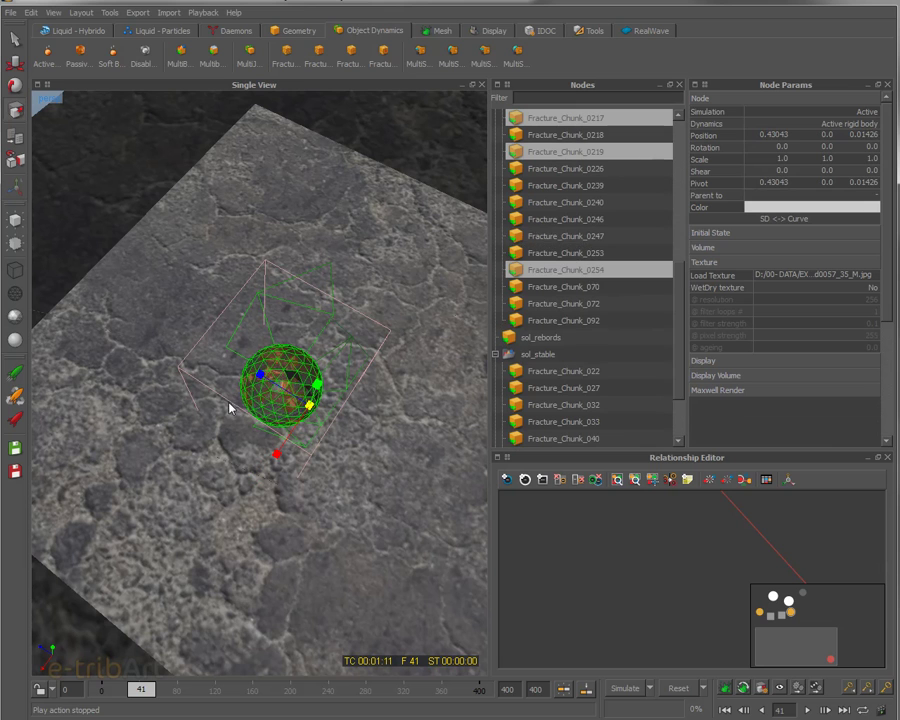
{"action": "left_click", "coordinate": [229, 378], "text": "shift"}
{"action": "left_click", "coordinate": [229, 363], "text": "shift"}
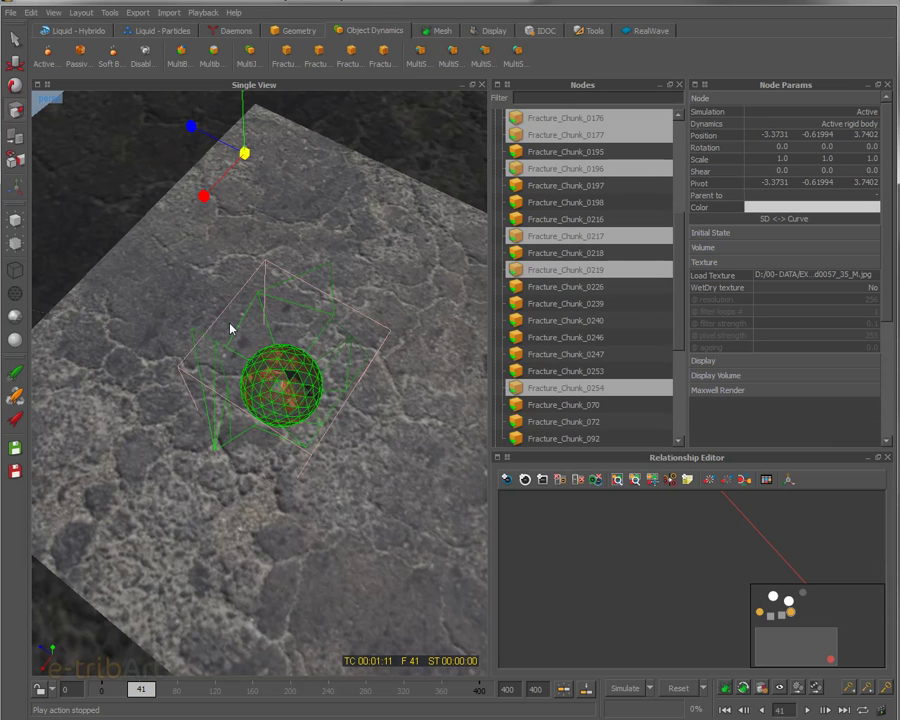
{"action": "left_click", "coordinate": [261, 285], "text": "shift"}
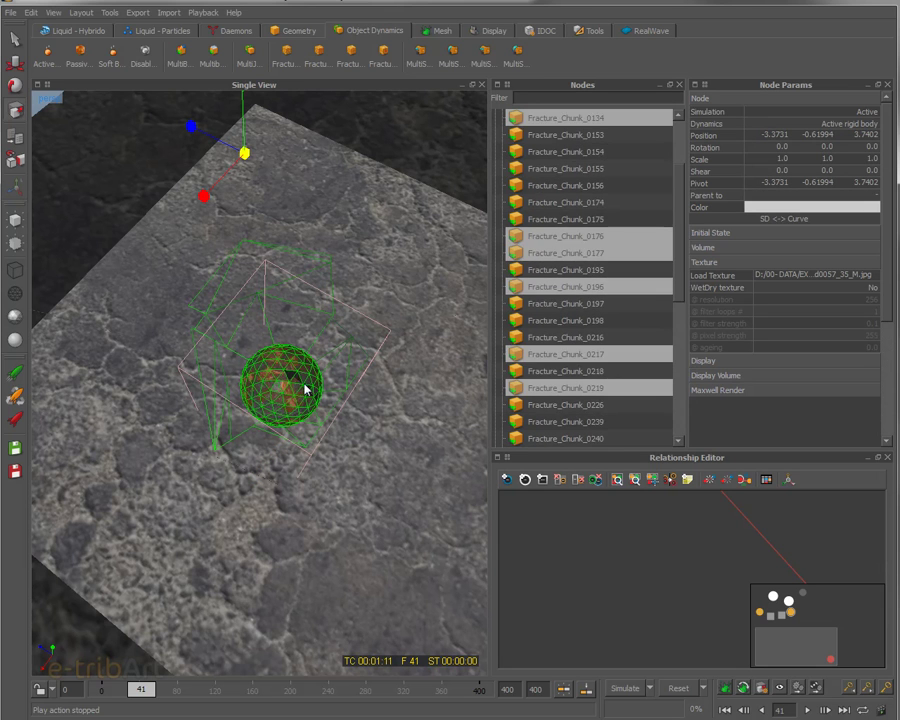
{"action": "left_click_drag", "start_coordinate": [310, 386], "coordinate": [337, 342], "text": "alt"}
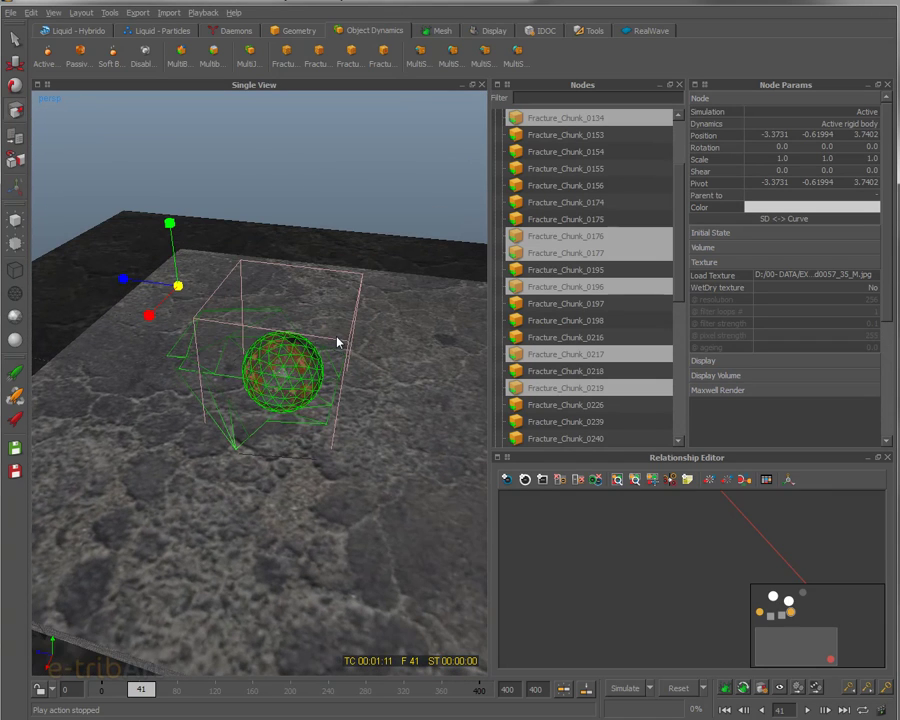
Step: Reselect the bounded gravity and widen its box along both horizontal axes to cover the chunks around the sphere
{"action": "left_click", "coordinate": [337, 345]}
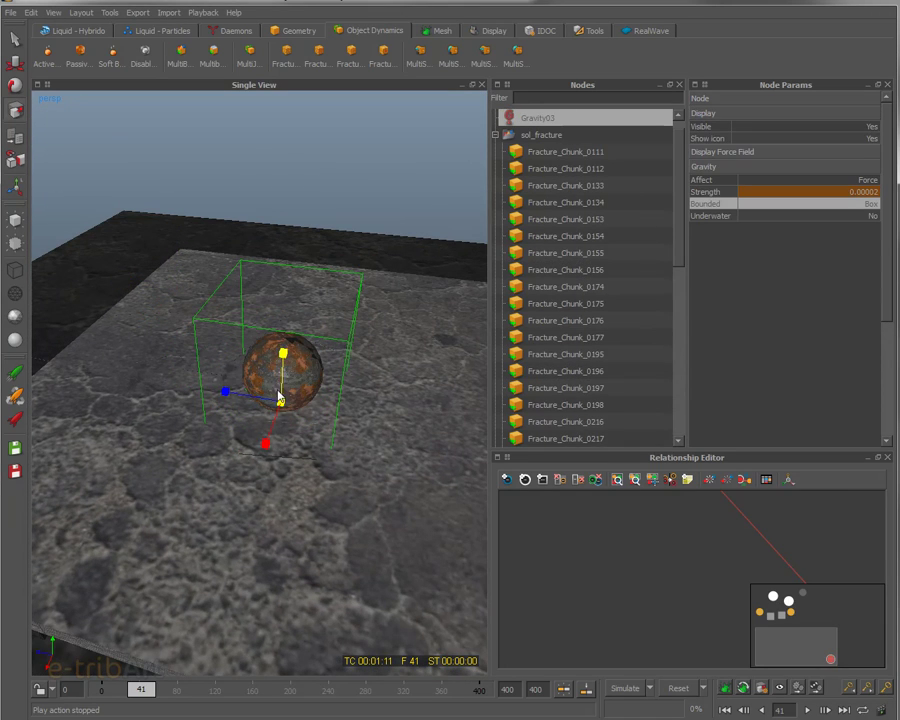
{"action": "left_click_drag", "start_coordinate": [229, 396], "coordinate": [213, 392]}
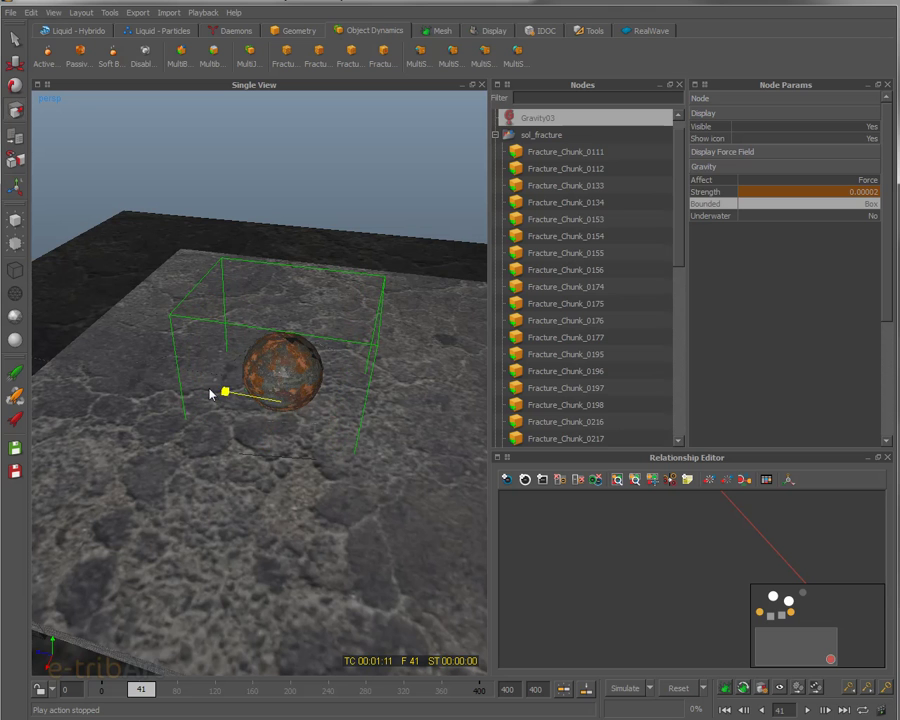
{"action": "left_click_drag", "start_coordinate": [265, 445], "coordinate": [313, 424]}
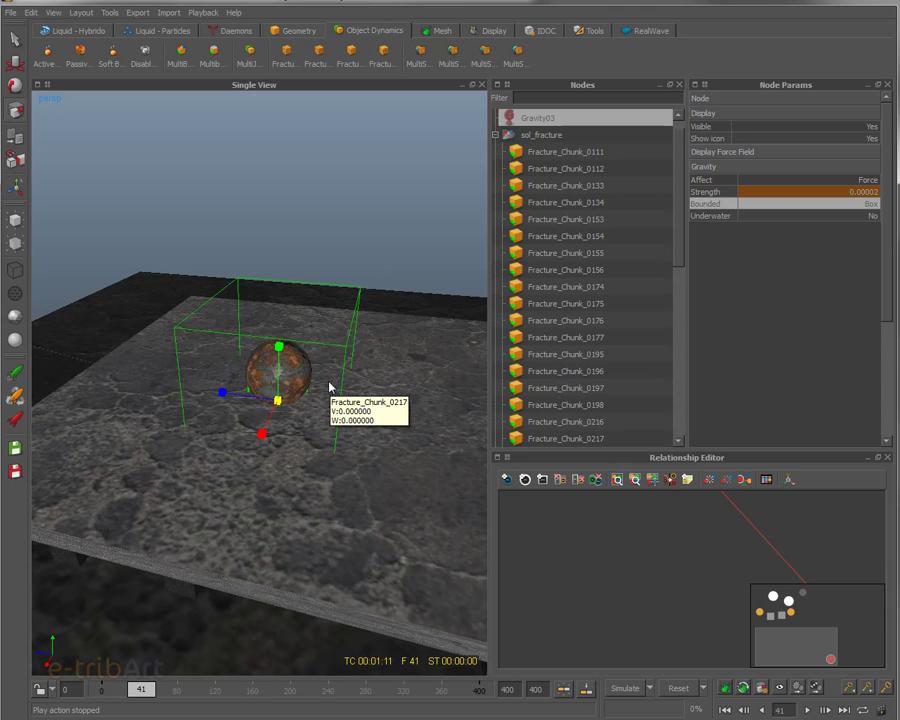
{"action": "left_click_drag", "start_coordinate": [338, 378], "coordinate": [320, 342], "text": "alt"}
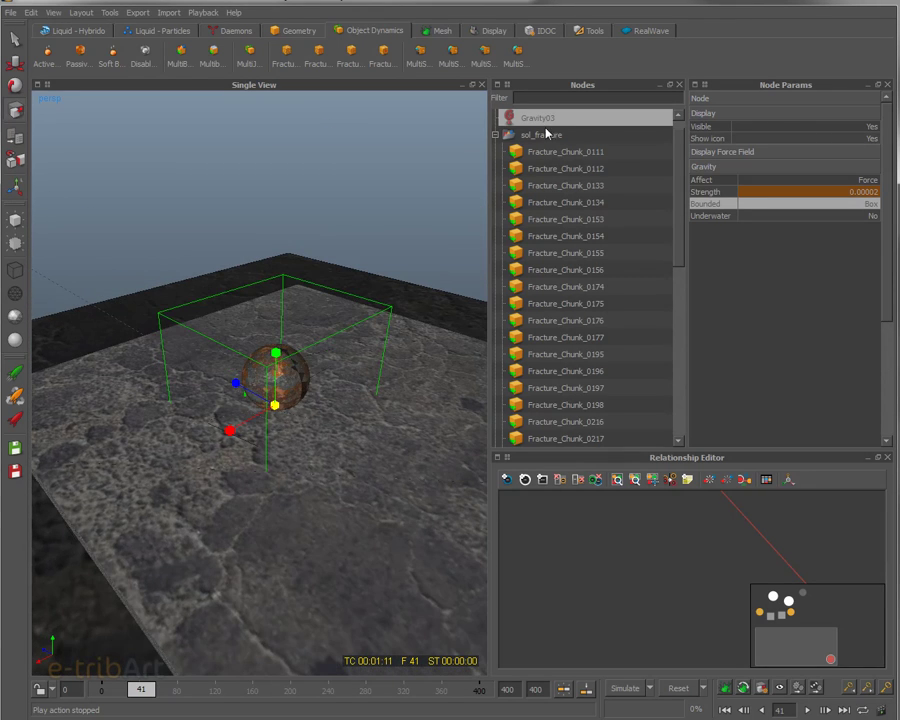
Step: Add a second Gravity daemon and set its strength to 1
{"action": "left_click", "coordinate": [250, 33]}
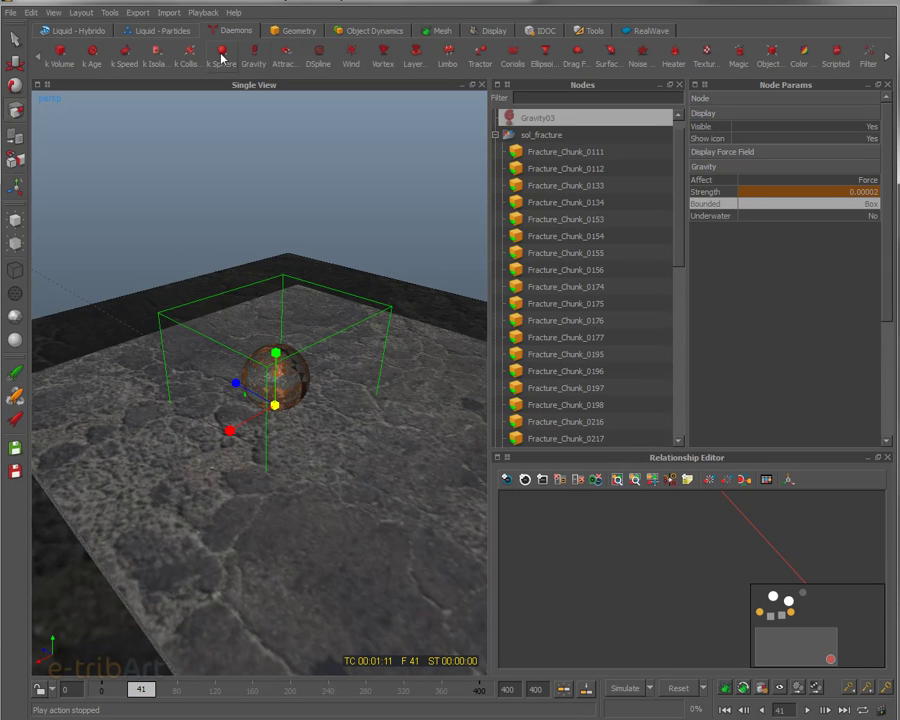
{"action": "left_click", "coordinate": [256, 55]}
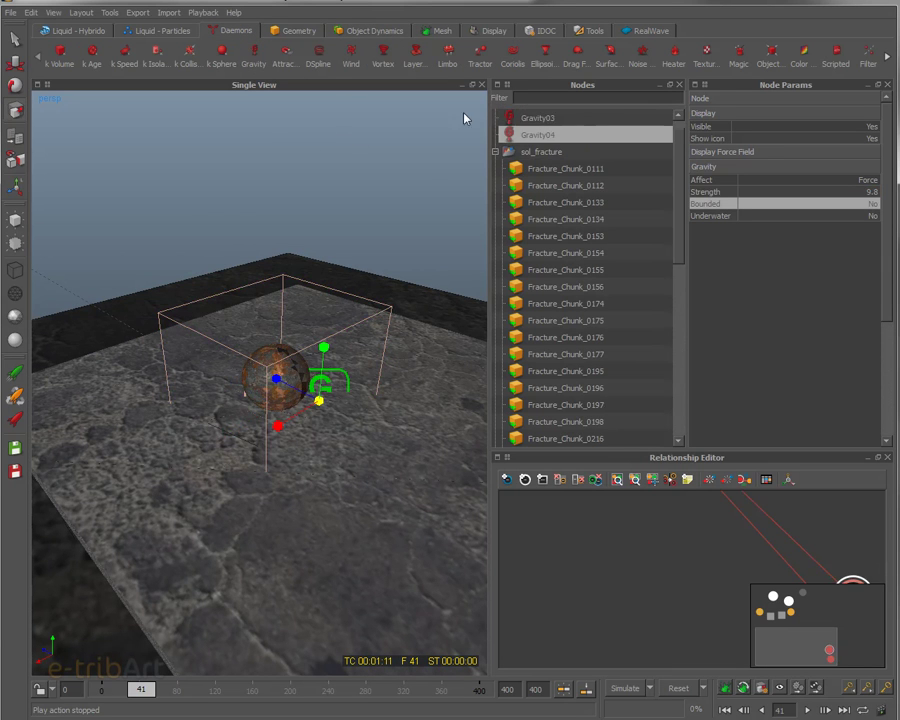
{"action": "left_click", "coordinate": [871, 191]}
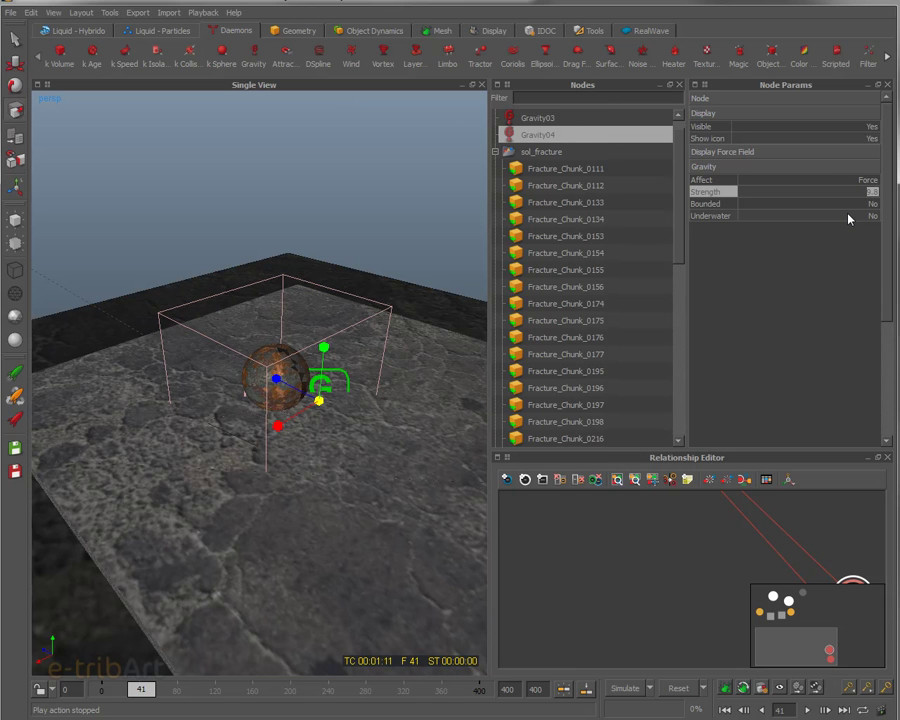
{"action": "type", "text": "1"}
{"action": "key", "text": "Return"}
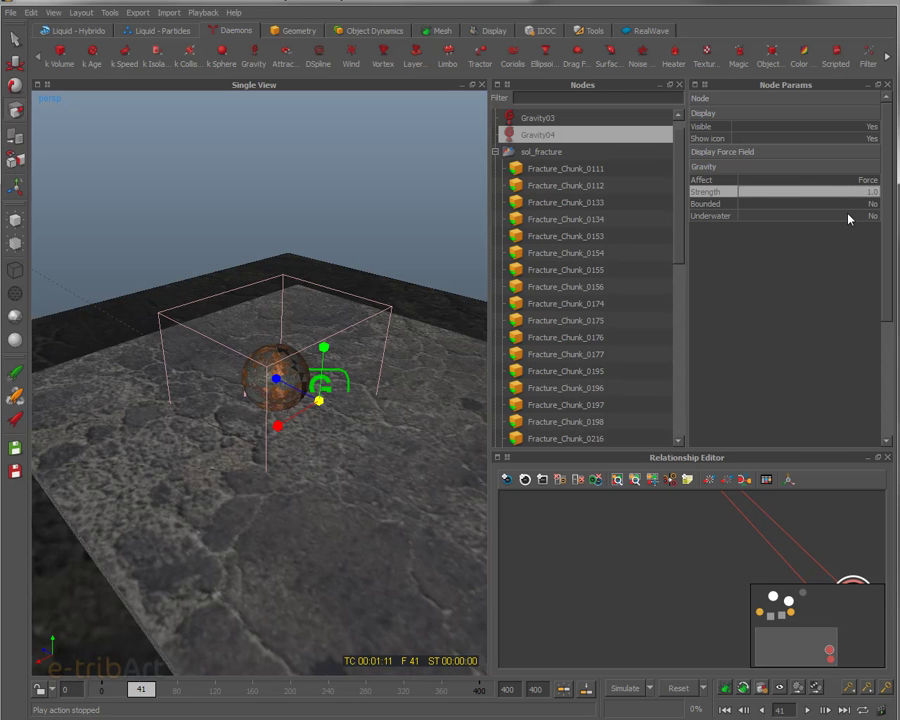
Step: Add a key for the new gravity's strength of 1.0 at frame 43, and return to frame 41
{"action": "left_click", "coordinate": [845, 188]}
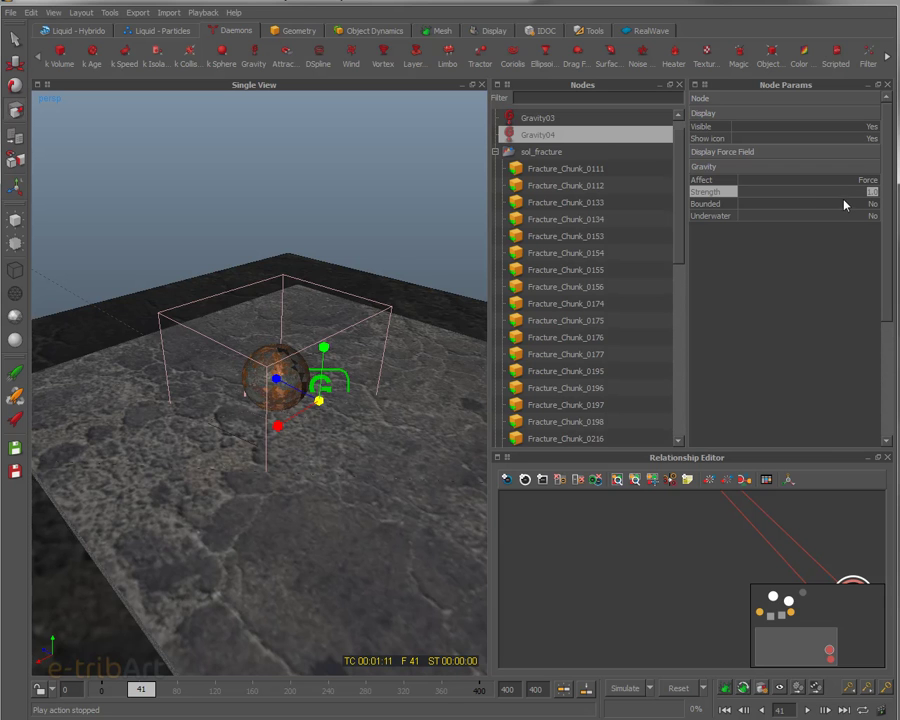
{"action": "left_click", "coordinate": [786, 708]}
{"action": "key", "text": "Return"}
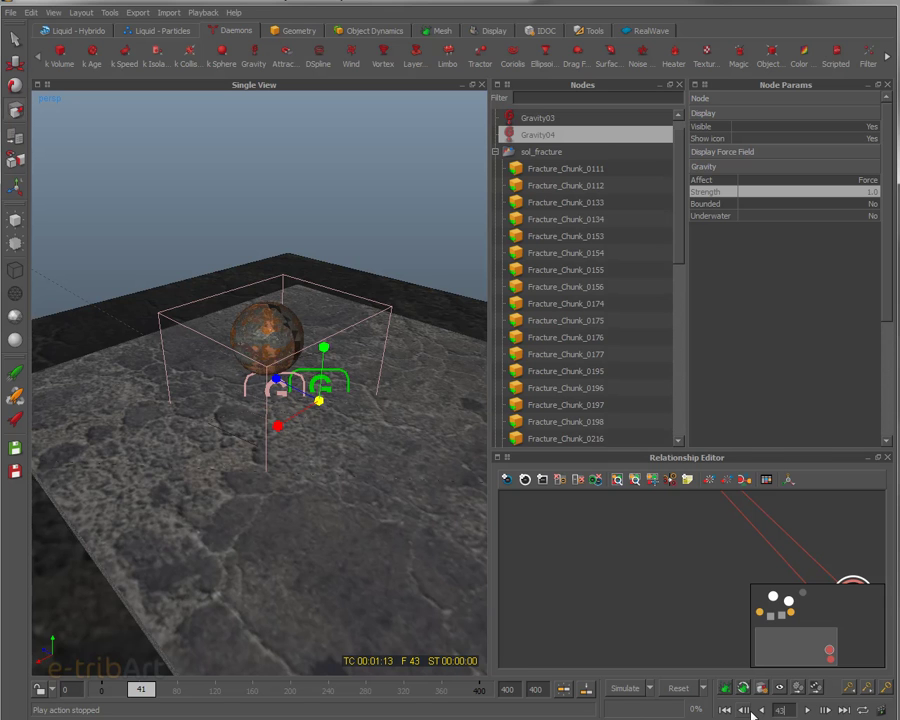
{"action": "left_click", "coordinate": [874, 191]}
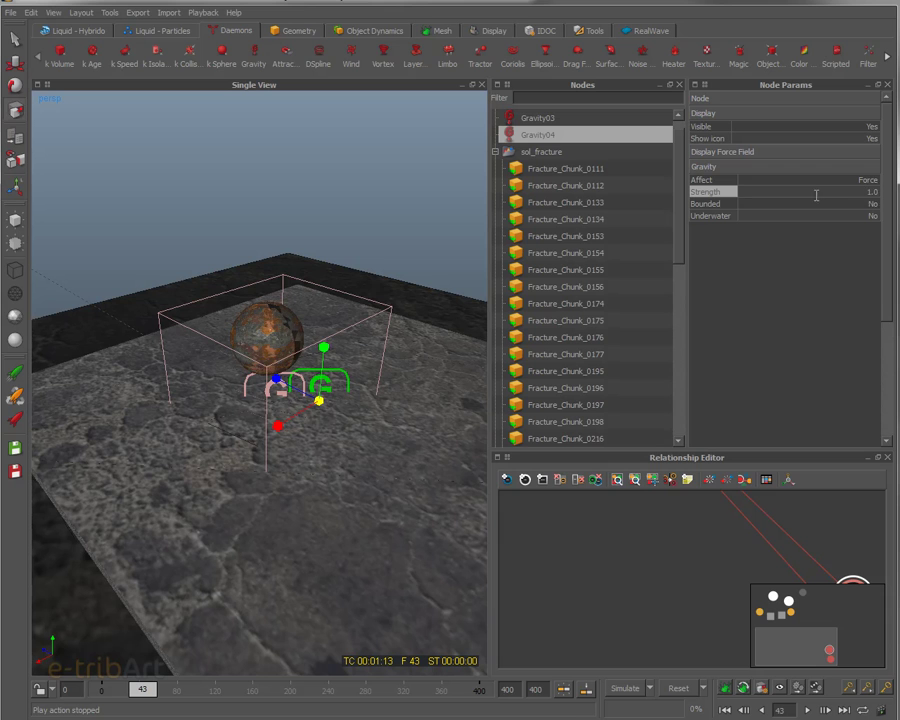
{"action": "right_click", "coordinate": [746, 192]}
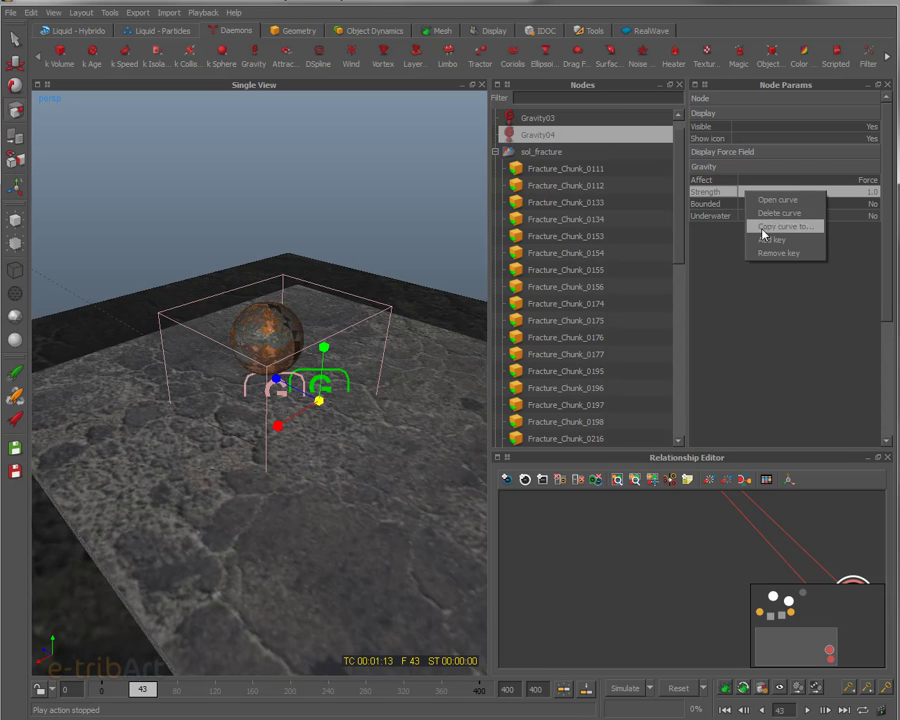
{"action": "left_click", "coordinate": [763, 239]}
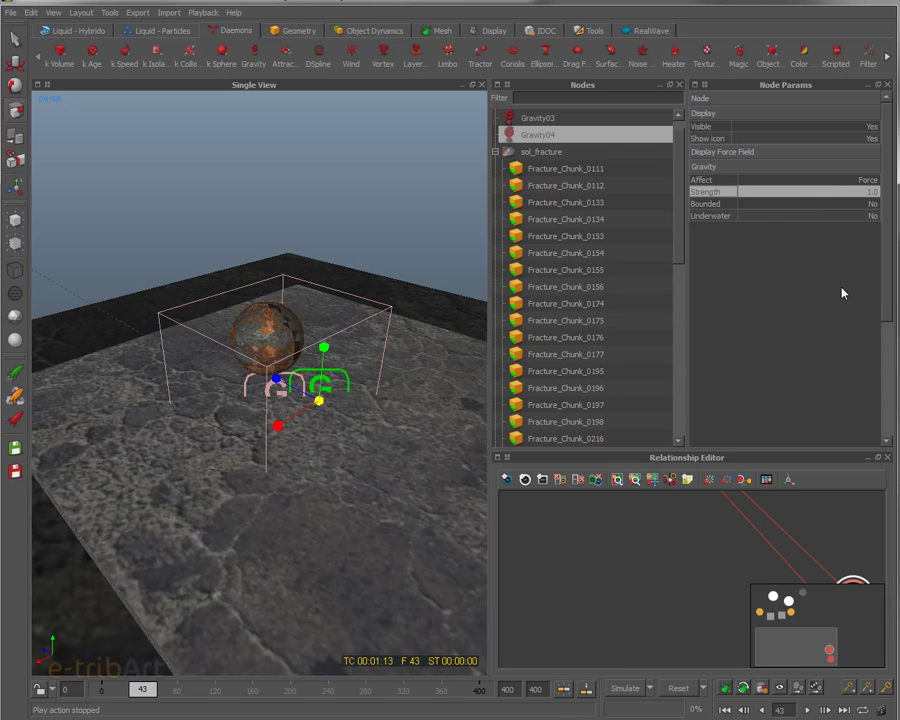
{"action": "left_click", "coordinate": [748, 709]}
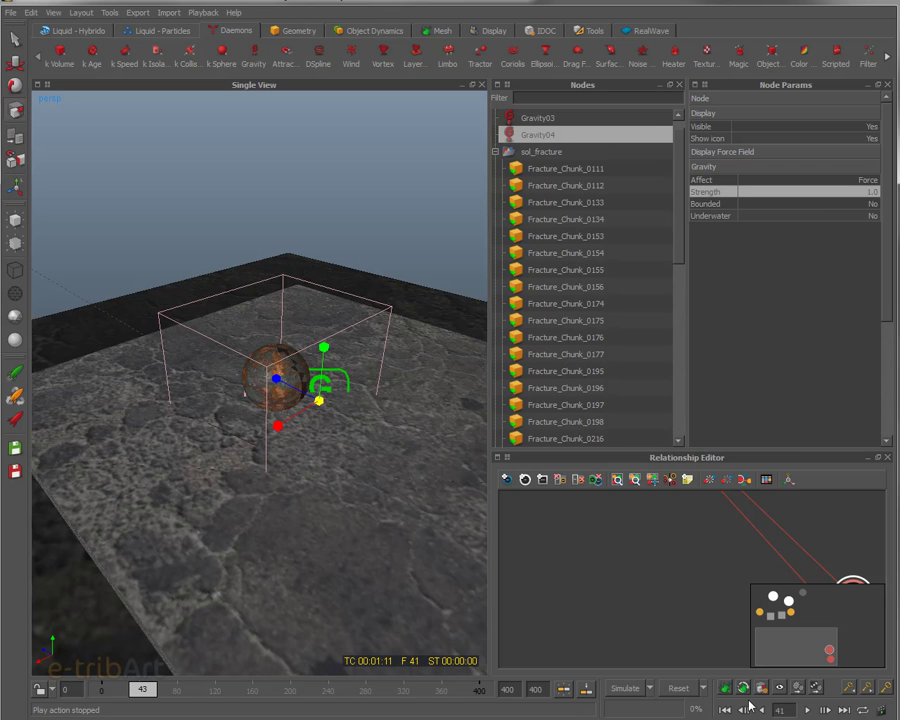
Step: Set the second gravity's strength to 0 and add a key for it at frame 41
{"action": "double_click", "coordinate": [832, 192]}
{"action": "type", "text": "0"}
{"action": "key", "text": "Return"}
{"action": "right_click", "coordinate": [843, 194]}
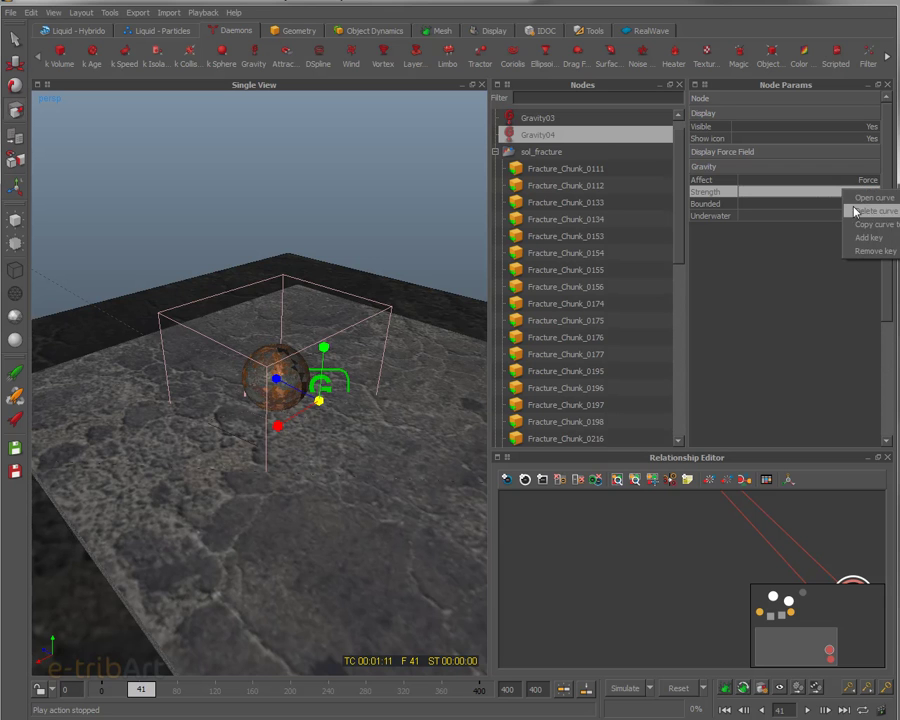
{"action": "left_click", "coordinate": [860, 235]}
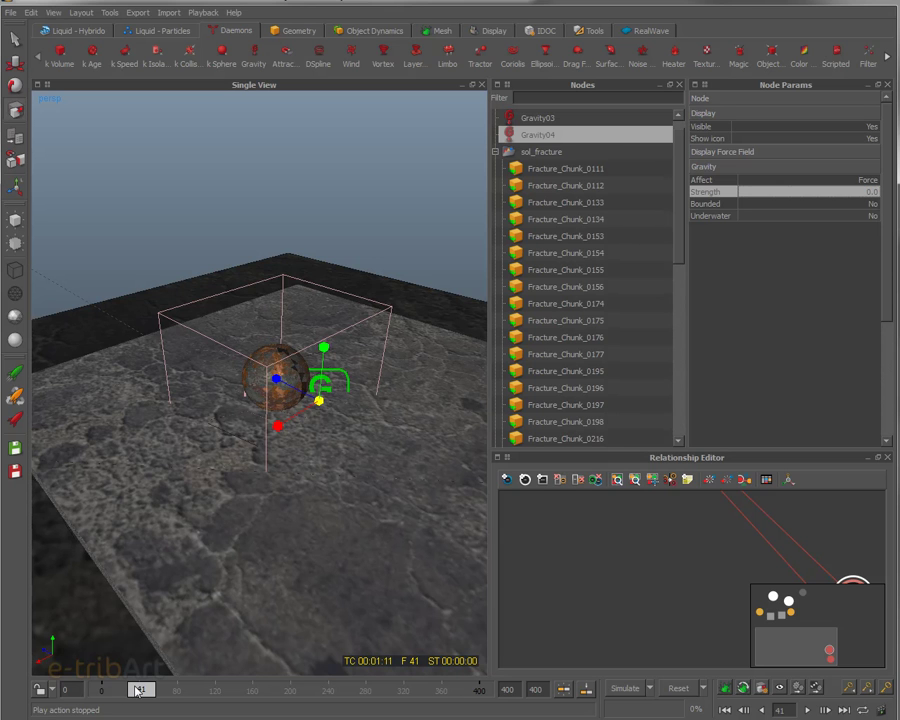
Step: Return to frame 0 and open the second gravity's strength curve in the Curve Editor
{"action": "left_click", "coordinate": [726, 711]}
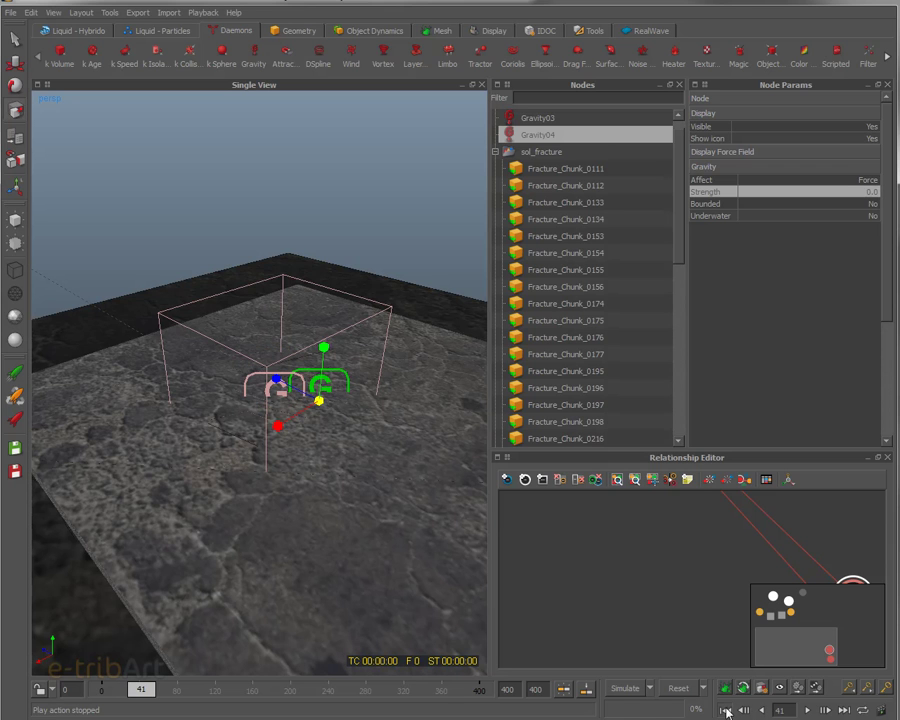
{"action": "left_click", "coordinate": [872, 193]}
{"action": "key", "text": "Return"}
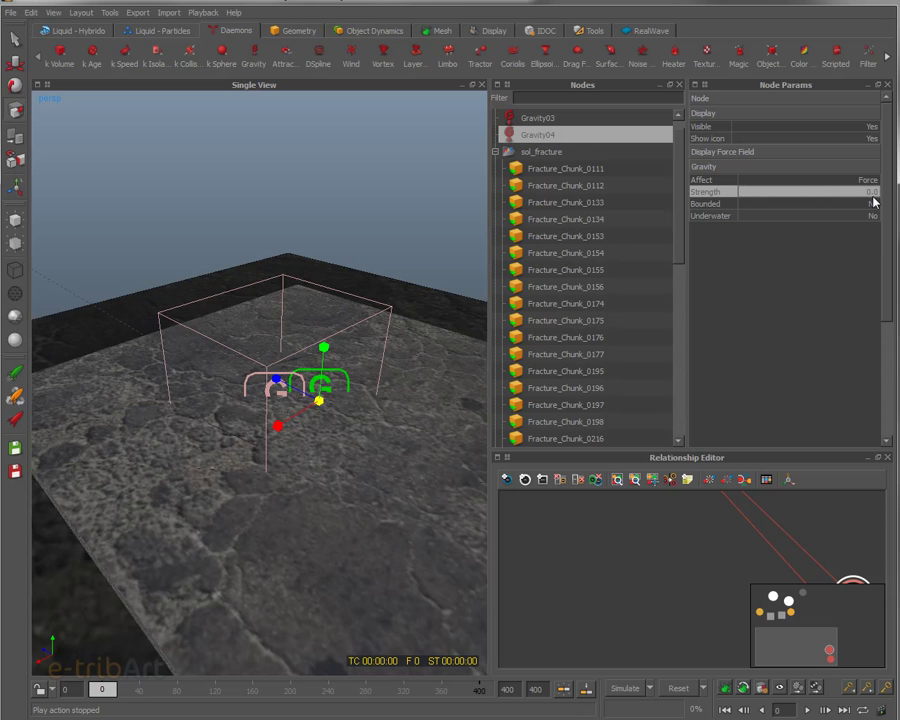
{"action": "double_click", "coordinate": [780, 191]}
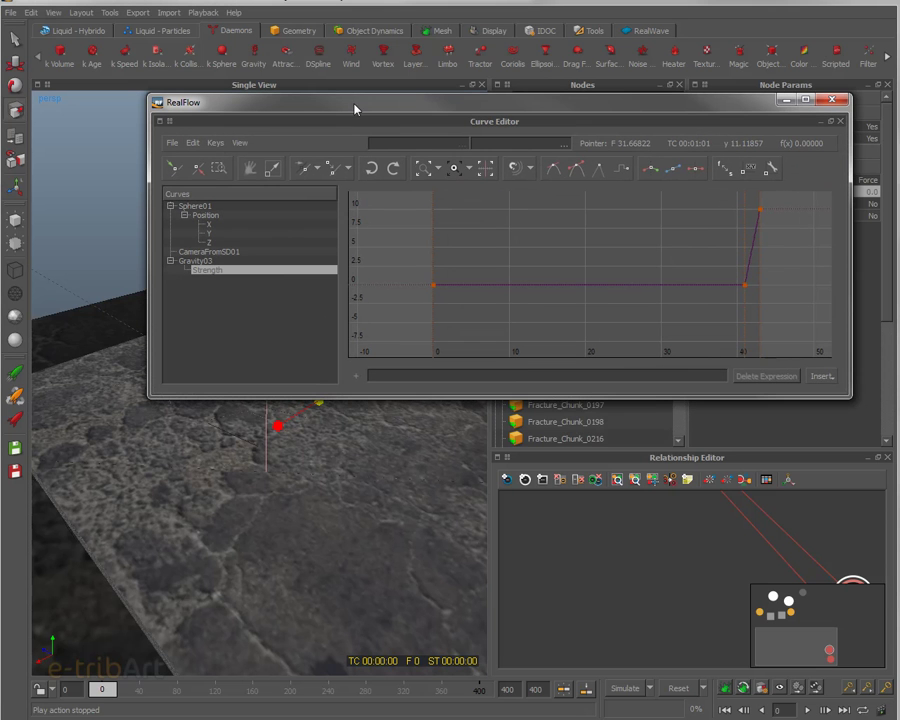
{"action": "left_click_drag", "start_coordinate": [428, 107], "coordinate": [391, 385]}
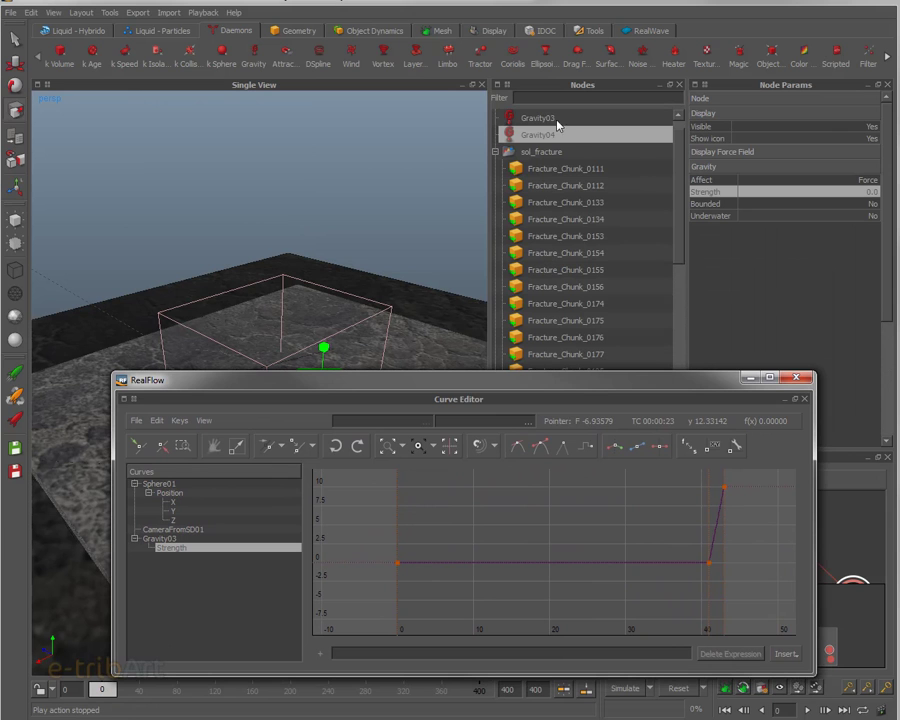
{"action": "right_click", "coordinate": [716, 195]}
{"action": "left_click", "coordinate": [727, 199]}
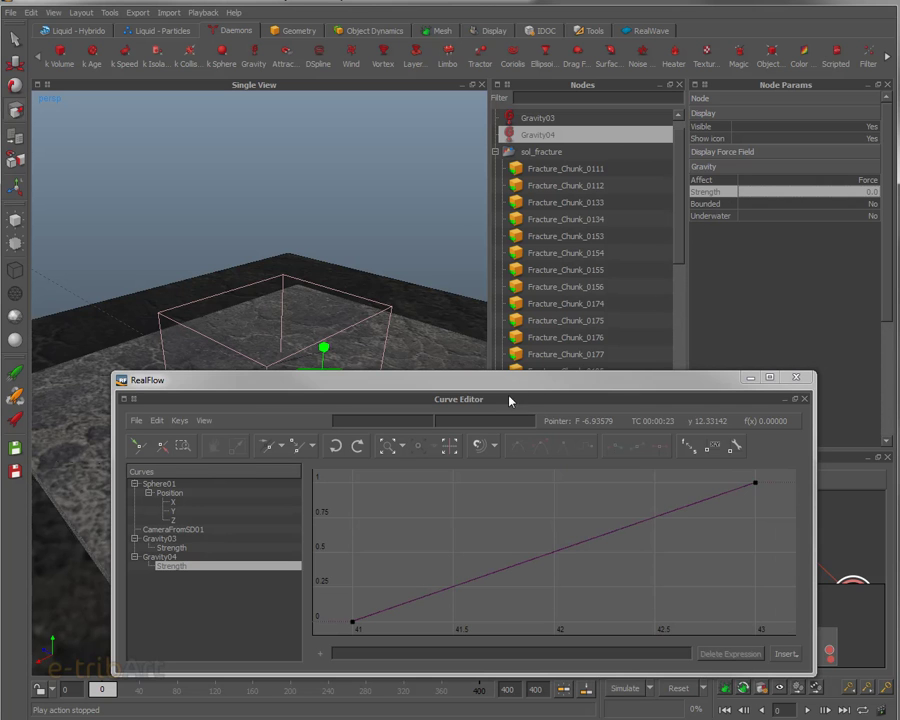
{"action": "left_click_drag", "start_coordinate": [519, 376], "coordinate": [557, 300]}
{"action": "scroll", "coordinate": [536, 432], "scroll_direction": "down", "scroll_amount": 2}
{"action": "scroll", "coordinate": [536, 432], "scroll_direction": "down", "scroll_amount": 2}
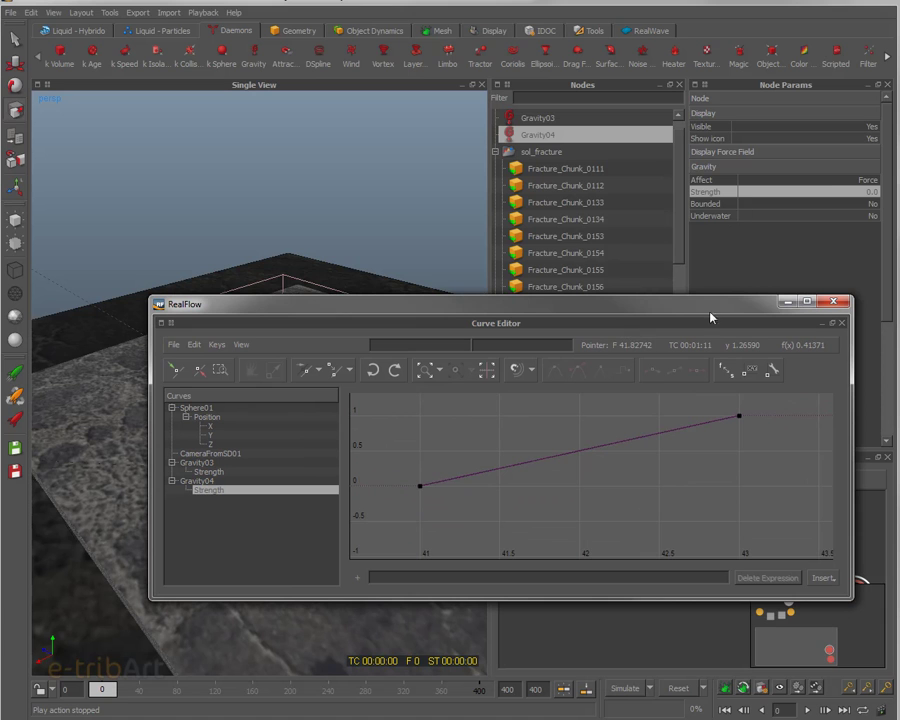
Step: Add a key for the second gravity's strength of 0.0 at frame 0 and fit the whole curve in the graph
{"action": "right_click", "coordinate": [831, 193]}
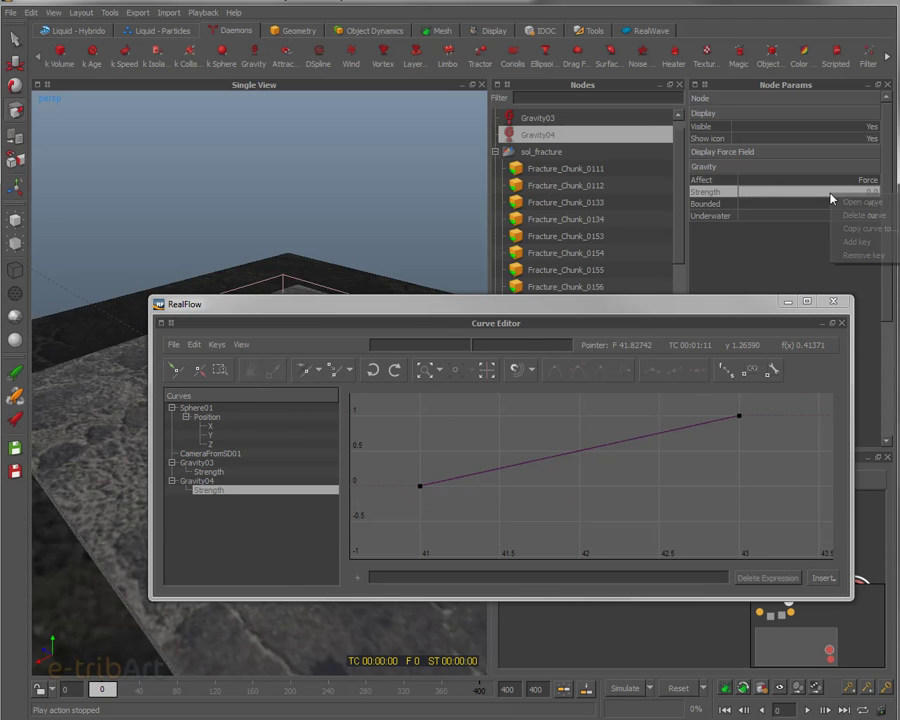
{"action": "left_click", "coordinate": [847, 243]}
{"action": "scroll", "coordinate": [536, 448], "scroll_direction": "down", "scroll_amount": 2}
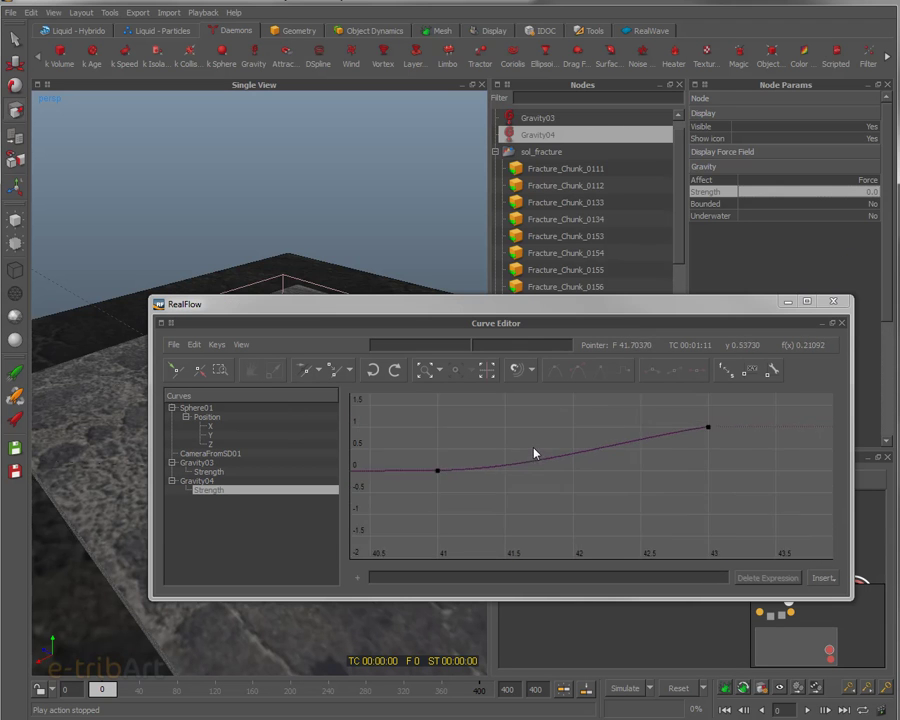
{"action": "scroll", "coordinate": [645, 465], "scroll_direction": "down", "scroll_amount": 2}
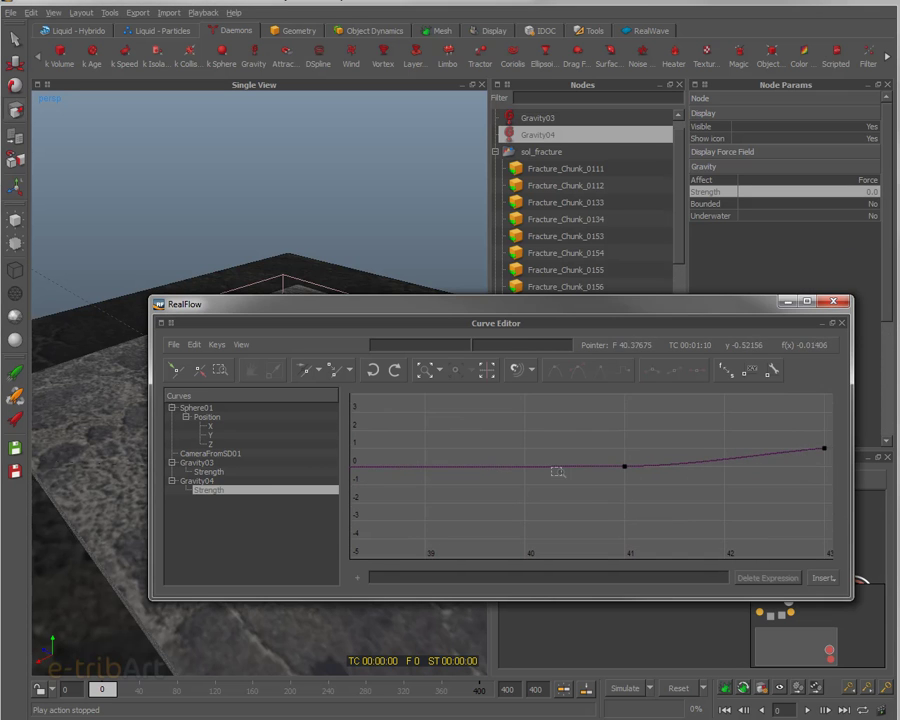
{"action": "left_click", "coordinate": [424, 370]}
{"action": "scroll", "coordinate": [536, 487], "scroll_direction": "up", "scroll_amount": 3}
{"action": "scroll", "coordinate": [522, 445], "scroll_direction": "down", "scroll_amount": 2}
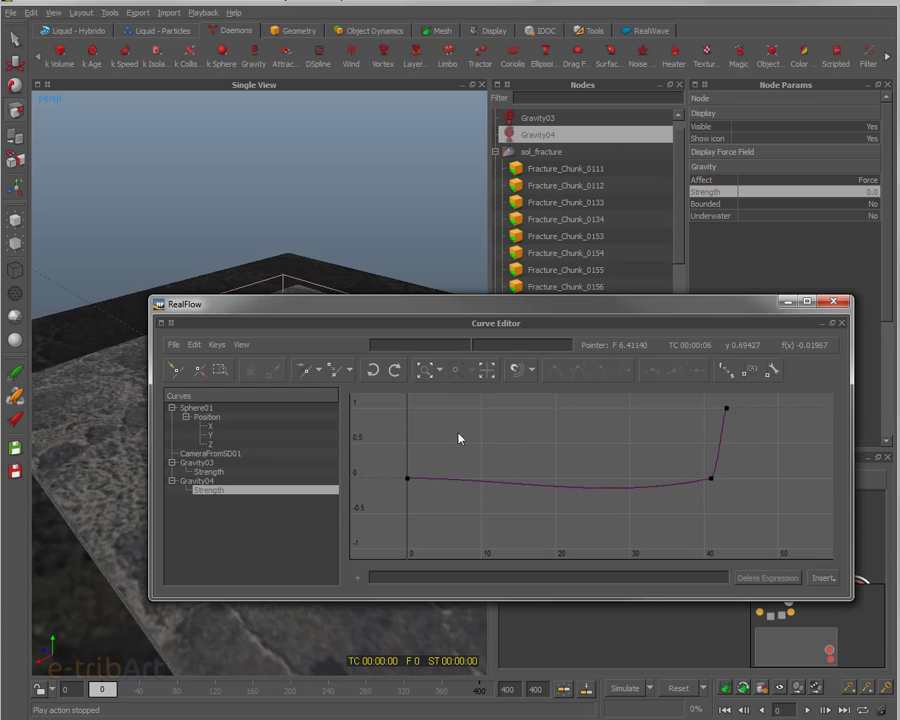
Step: Make all keys of the second gravity's strength curve linear and close the Curve Editor
{"action": "left_click_drag", "start_coordinate": [398, 400], "coordinate": [758, 520]}
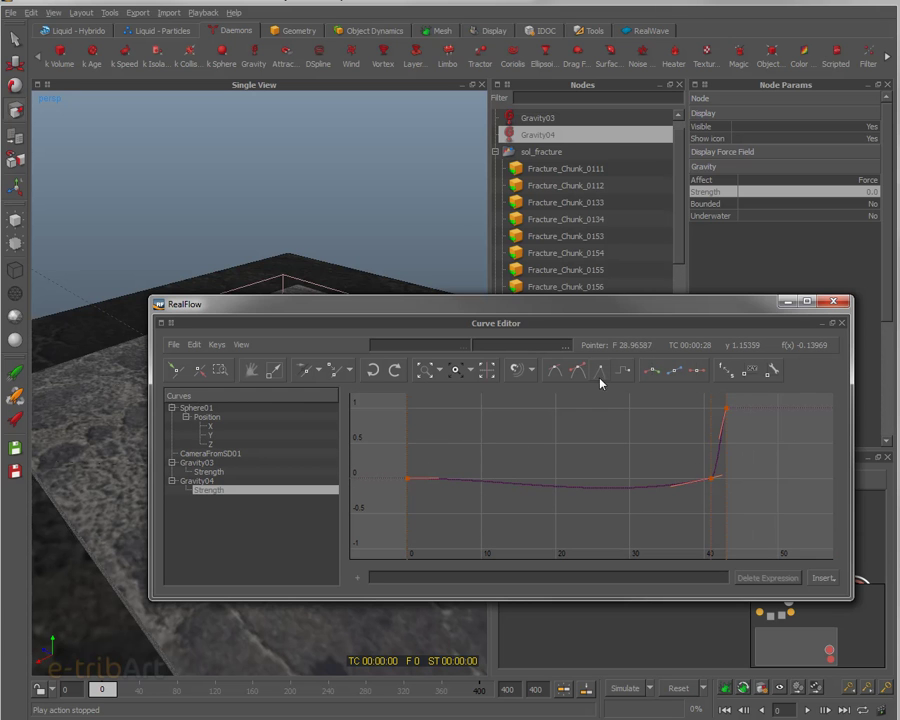
{"action": "left_click", "coordinate": [602, 372]}
{"action": "left_click_drag", "start_coordinate": [739, 316], "coordinate": [773, 324]}
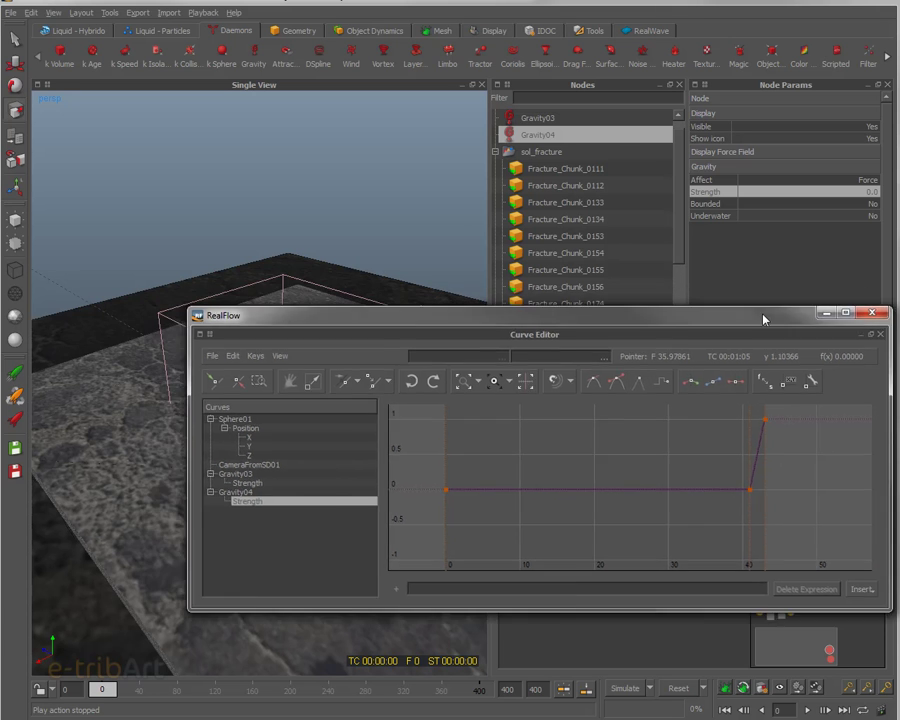
{"action": "left_click", "coordinate": [867, 309]}
Step: Save the scene, reset all simulation data and run the simulation again
{"action": "key", "text": "ctrl+s"}
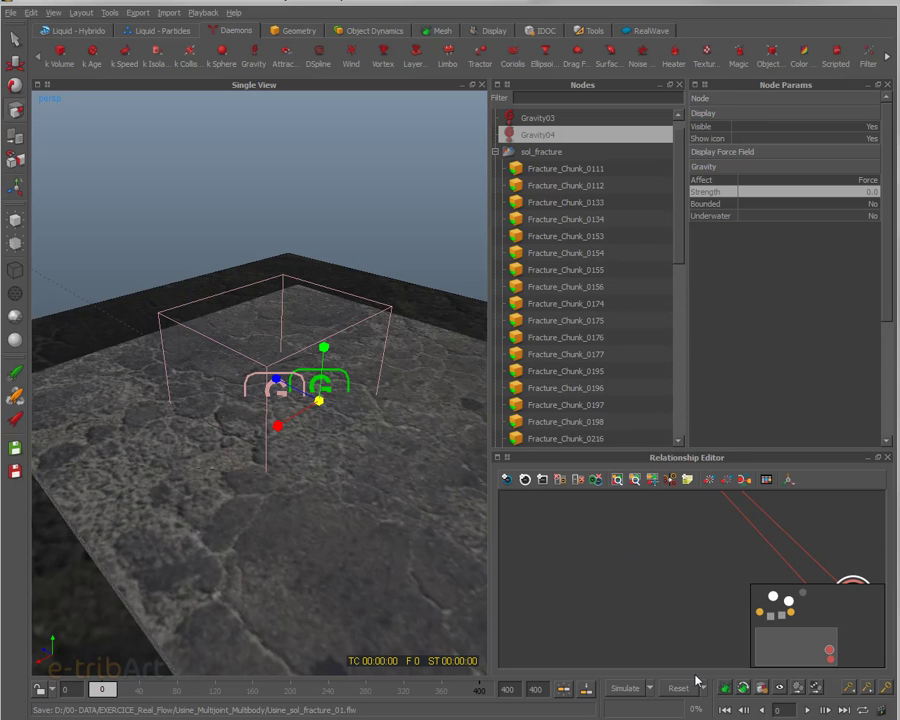
{"action": "left_click", "coordinate": [666, 690]}
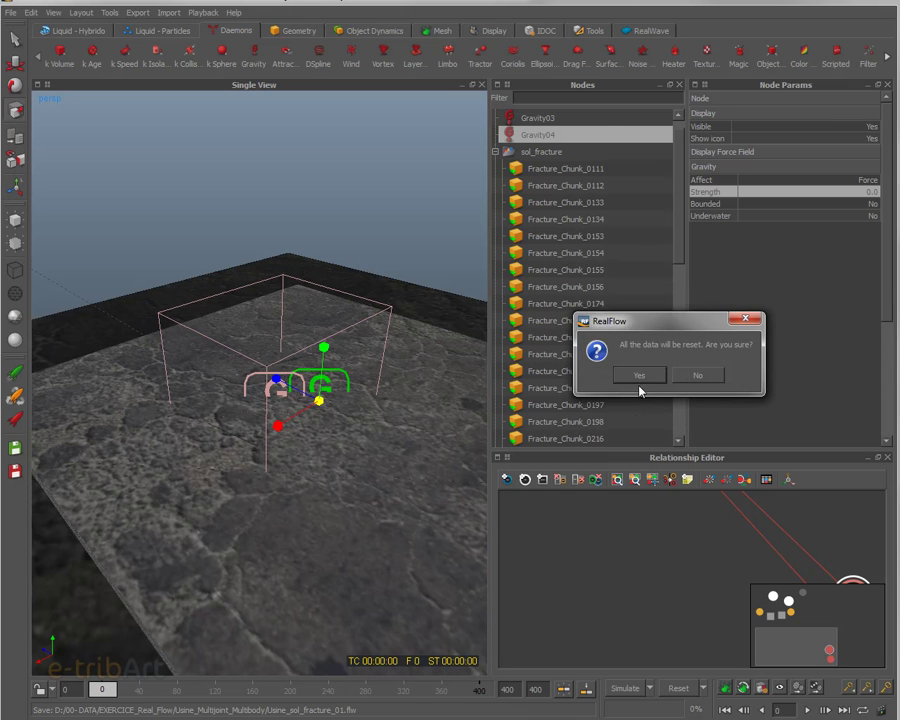
{"action": "left_click", "coordinate": [639, 379]}
{"action": "left_click", "coordinate": [620, 688]}
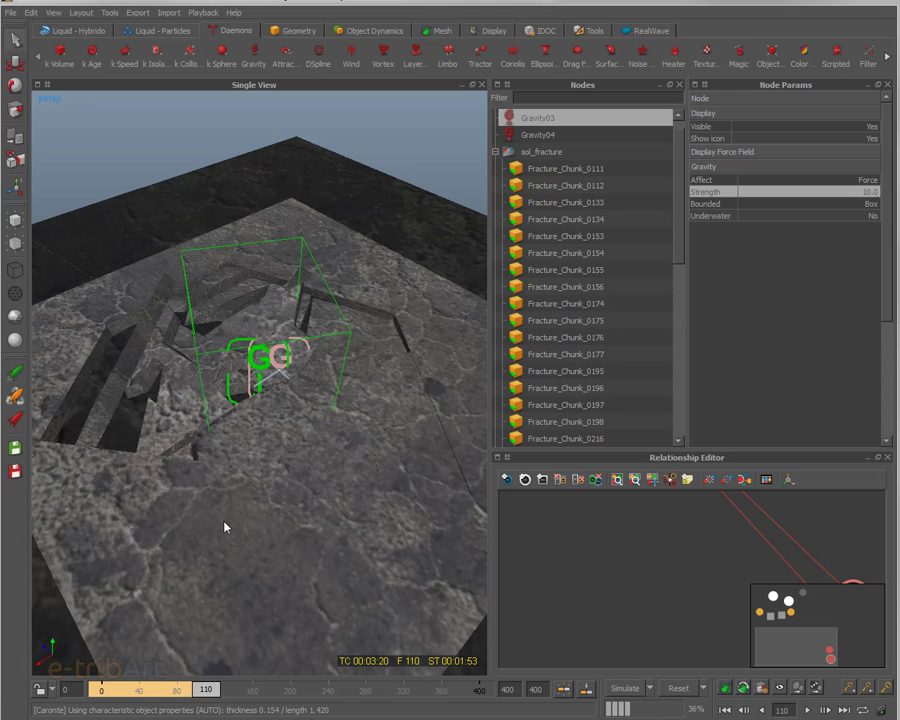
Step: Replay the simulated frames from just before the impact to watch how the slab breaks
{"action": "left_click_drag", "start_coordinate": [204, 522], "coordinate": [195, 599], "text": "alt"}
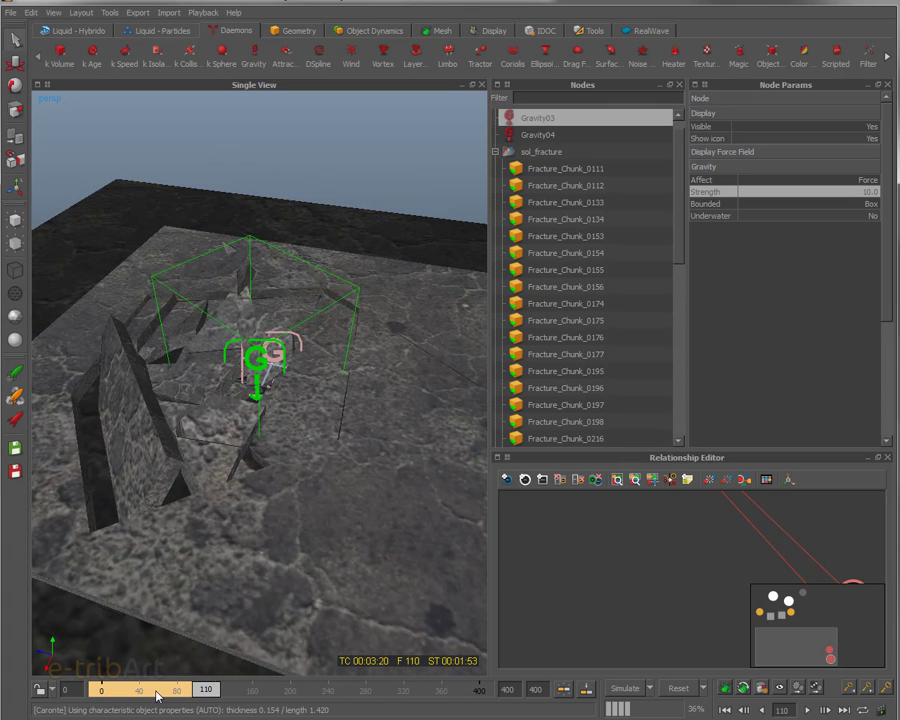
{"action": "left_click_drag", "start_coordinate": [146, 694], "coordinate": [136, 694]}
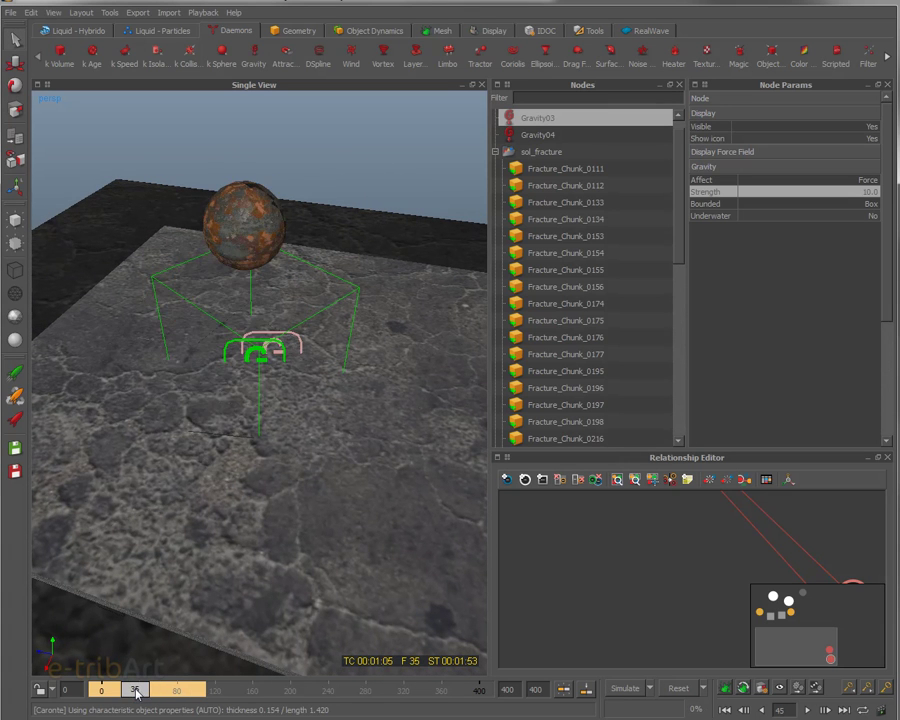
{"action": "left_click", "coordinate": [809, 711]}
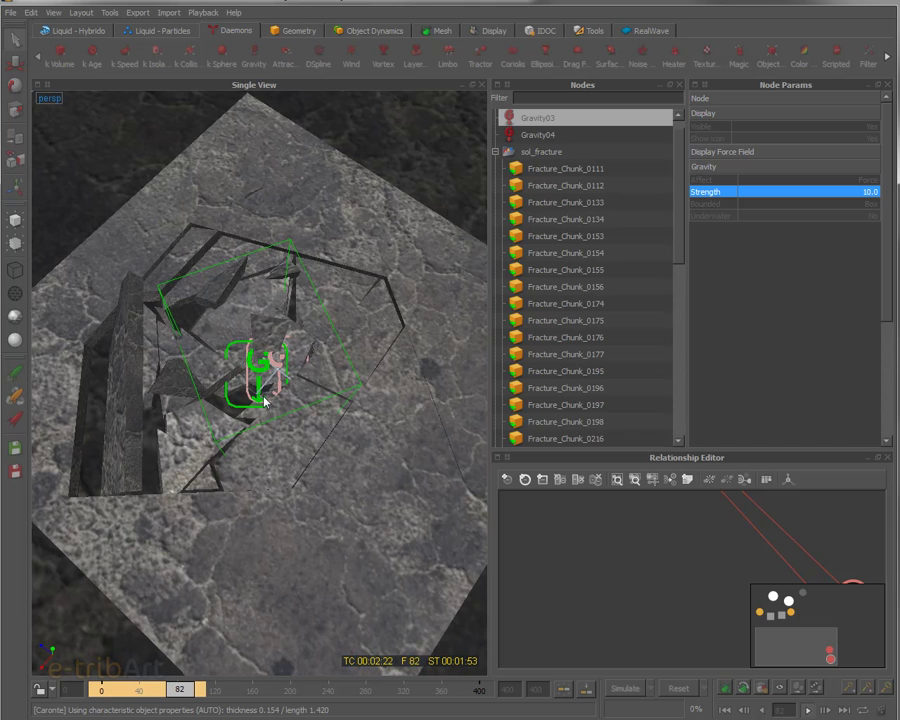
{"action": "left_click_drag", "start_coordinate": [262, 398], "coordinate": [279, 393], "text": "alt"}
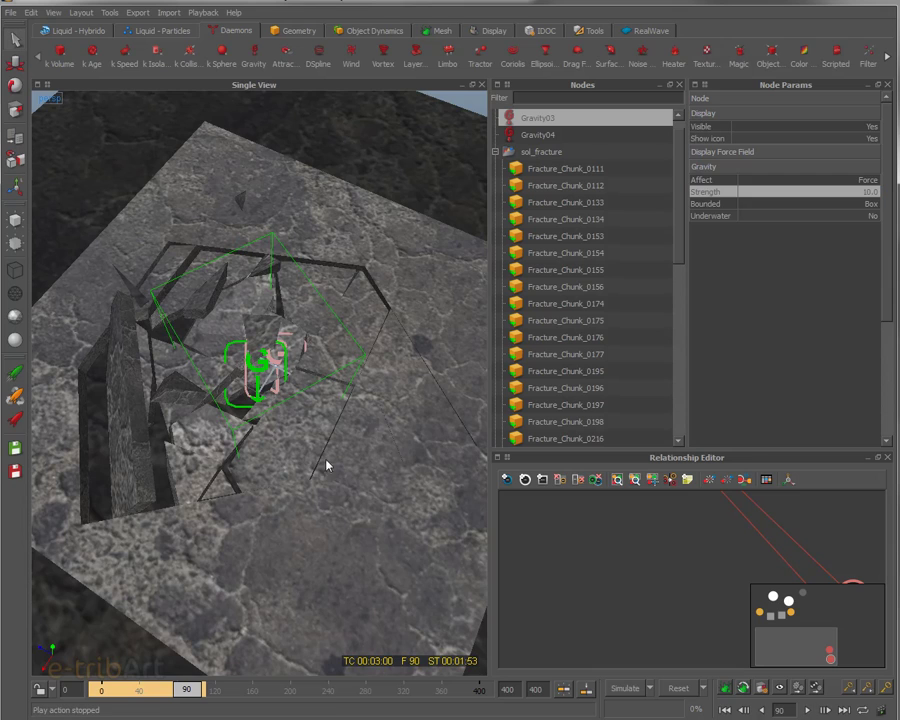
Step: Examine the broken slab and scattered pieces at frame 90 from low, high and close viewpoints
{"action": "left_click_drag", "start_coordinate": [315, 456], "coordinate": [237, 444], "text": "alt"}
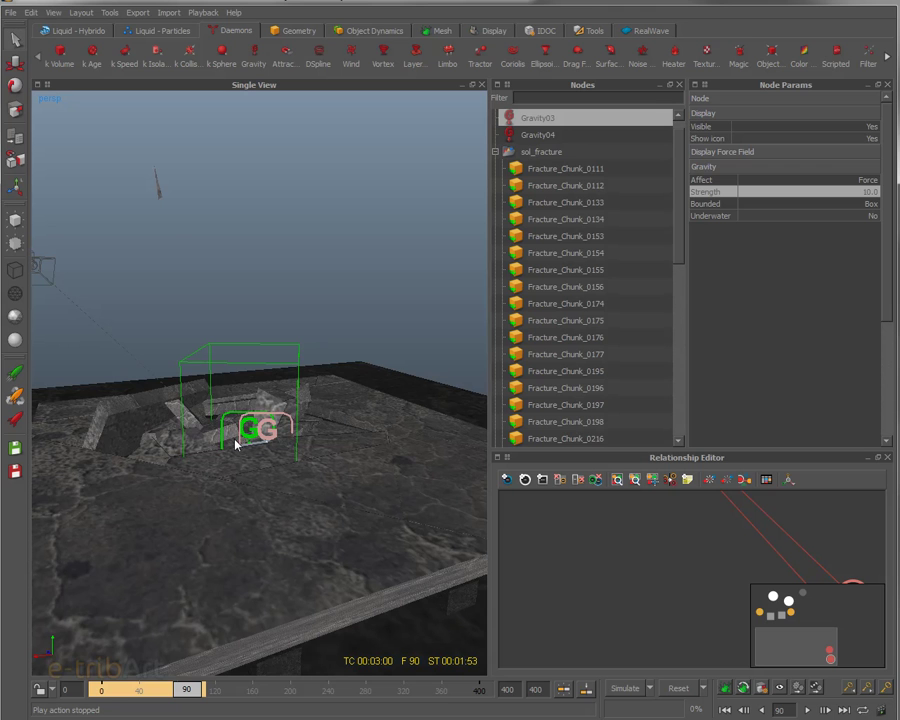
{"action": "left_click_drag", "start_coordinate": [259, 321], "coordinate": [318, 330], "text": "alt"}
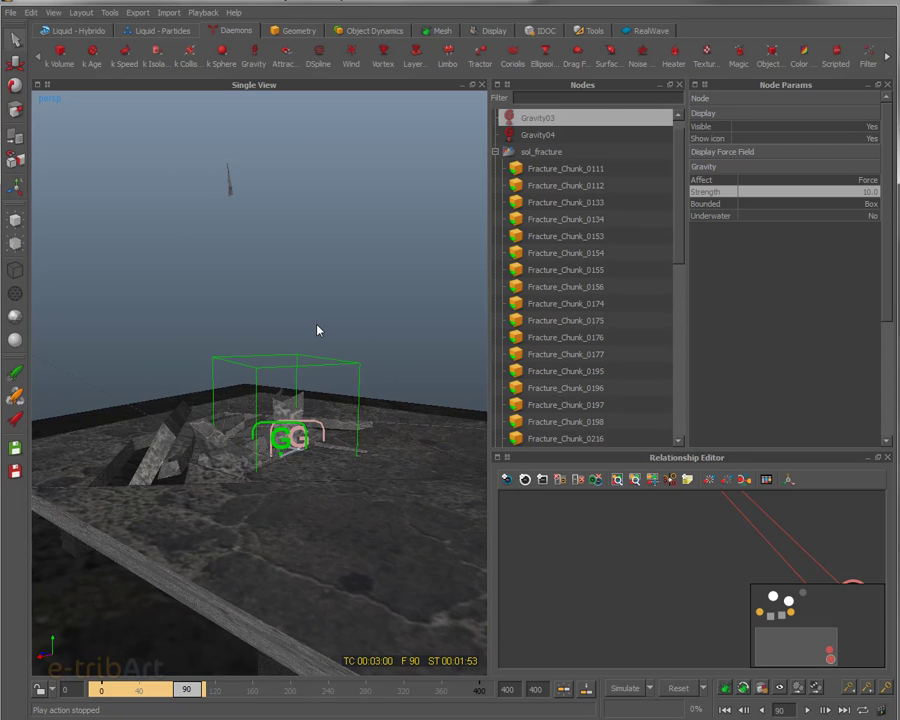
{"action": "left_click_drag", "start_coordinate": [247, 368], "coordinate": [242, 451], "text": "alt"}
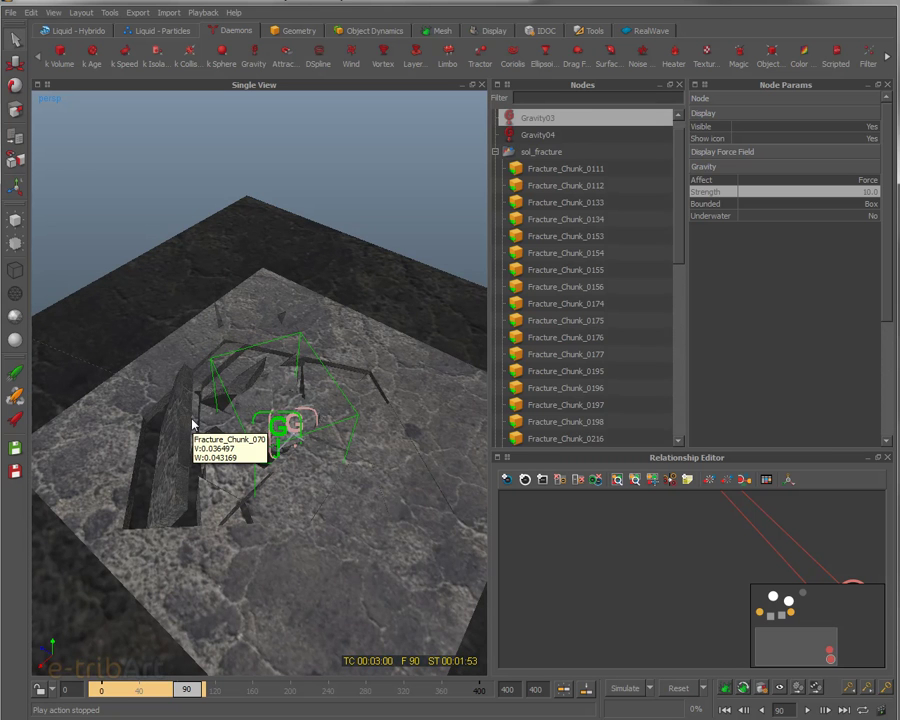
{"action": "left_click_drag", "start_coordinate": [193, 438], "coordinate": [189, 428], "text": "alt"}
{"action": "right_click_drag", "start_coordinate": [189, 428], "coordinate": [211, 469], "text": "alt"}
{"action": "left_click_drag", "start_coordinate": [211, 469], "coordinate": [268, 446], "text": "alt"}
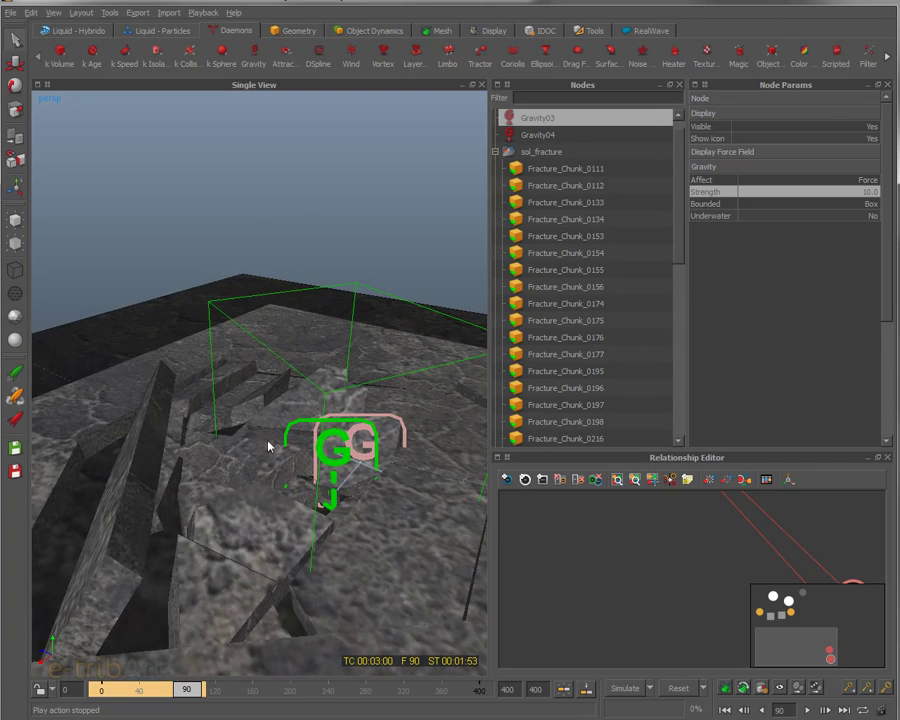
Step: Select the large tilted chunk and the stable chunk beside it to compare their dynamics and position relative to the gravity box
{"action": "left_click", "coordinate": [136, 537]}
{"action": "left_click_drag", "start_coordinate": [127, 544], "coordinate": [185, 450], "text": "alt"}
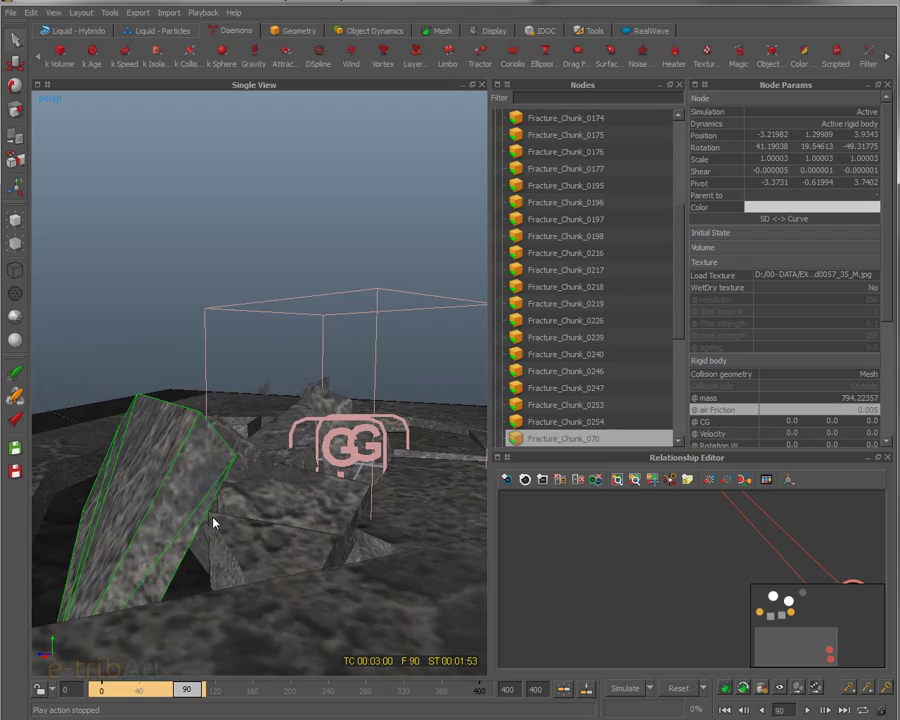
{"action": "scroll", "coordinate": [213, 522], "scroll_direction": "down", "scroll_amount": 3}
{"action": "left_click_drag", "start_coordinate": [267, 476], "coordinate": [259, 515], "text": "alt"}
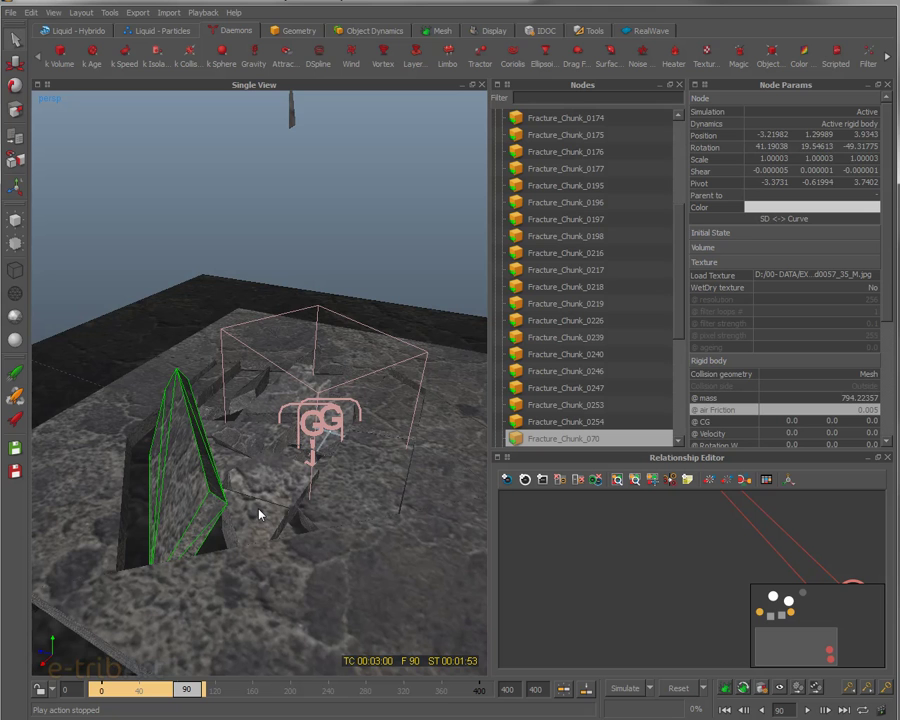
{"action": "left_click", "coordinate": [100, 515]}
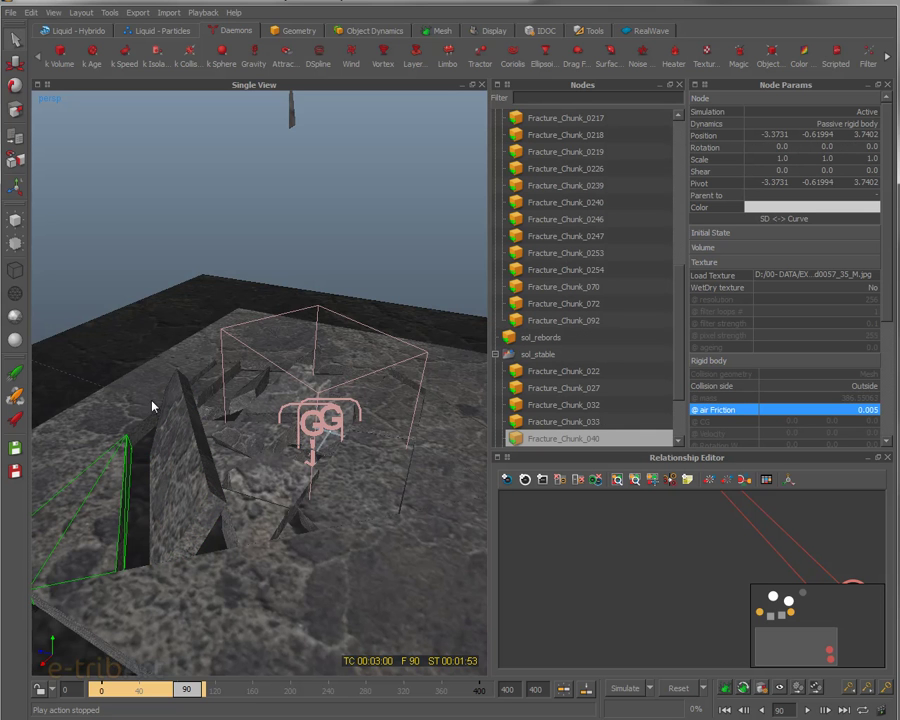
{"action": "left_click_drag", "start_coordinate": [201, 572], "coordinate": [185, 526], "text": "alt"}
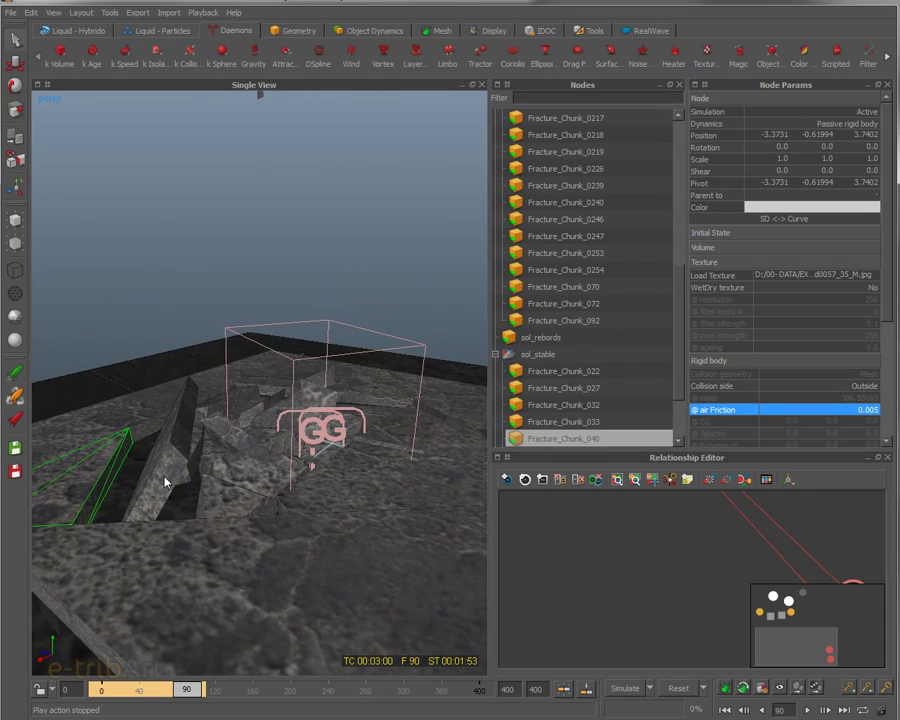
{"action": "left_click", "coordinate": [168, 486]}
{"action": "left_click_drag", "start_coordinate": [195, 482], "coordinate": [210, 518], "text": "alt"}
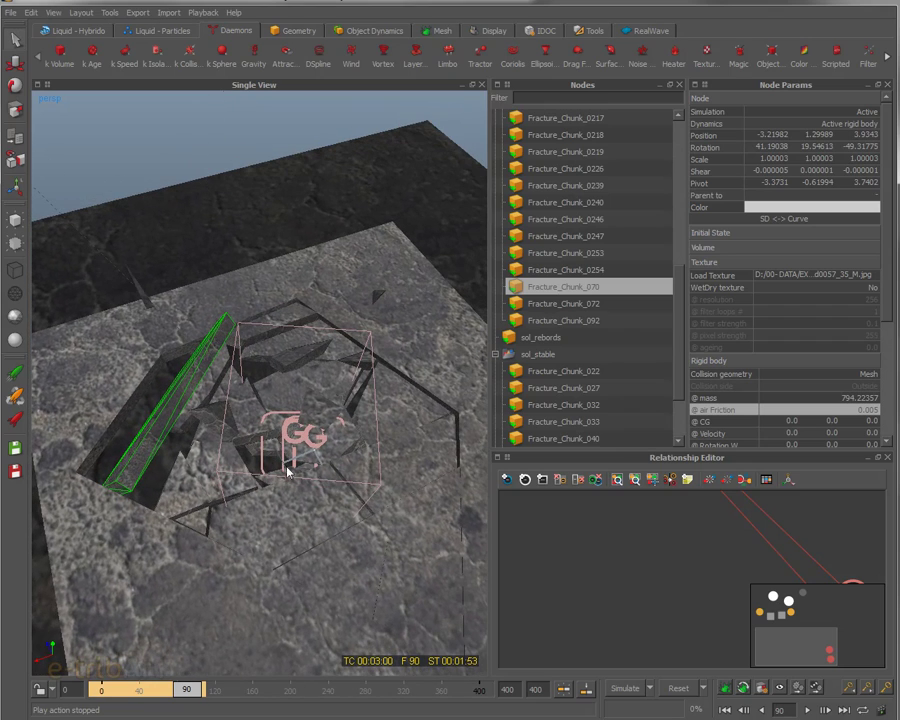
Step: Select the two neighbouring slab chunks, Fracture_Chunk_0246 and Fracture_Chunk_0247, to check their position relative to the gravity box
{"action": "left_click_drag", "start_coordinate": [265, 425], "coordinate": [355, 420], "text": "alt"}
{"action": "left_click_drag", "start_coordinate": [293, 466], "coordinate": [268, 470], "text": "alt"}
{"action": "left_click_drag", "start_coordinate": [324, 486], "coordinate": [240, 400], "text": "alt"}
{"action": "left_click", "coordinate": [373, 444]}
{"action": "left_click", "coordinate": [395, 409], "text": "shift"}
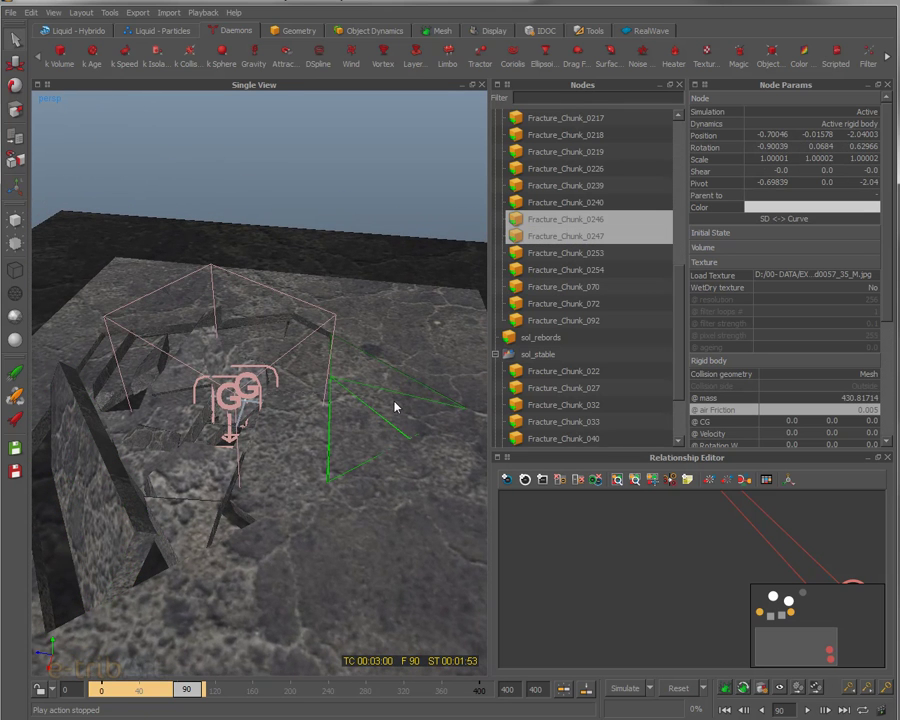
{"action": "left_click_drag", "start_coordinate": [395, 420], "coordinate": [345, 454], "text": "alt"}
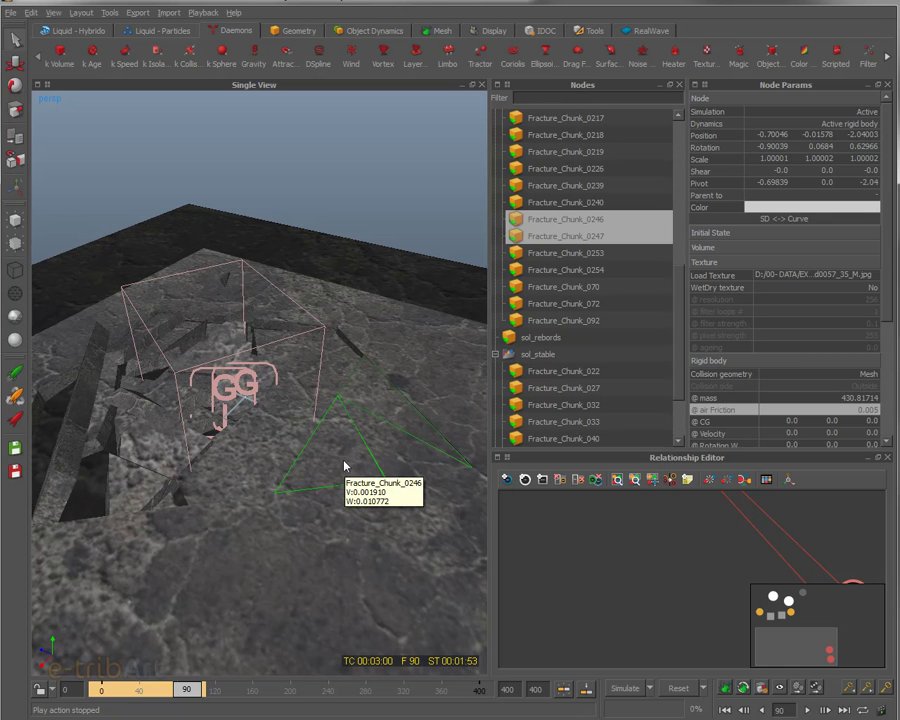
Step: Examine the two selected chunks and the whole fractured slab from above, from the side and from farther away
{"action": "left_click_drag", "start_coordinate": [345, 466], "coordinate": [350, 412], "text": "alt"}
{"action": "right_click_drag", "start_coordinate": [350, 412], "coordinate": [358, 384], "text": "alt"}
{"action": "left_click_drag", "start_coordinate": [358, 384], "coordinate": [450, 446], "text": "alt"}
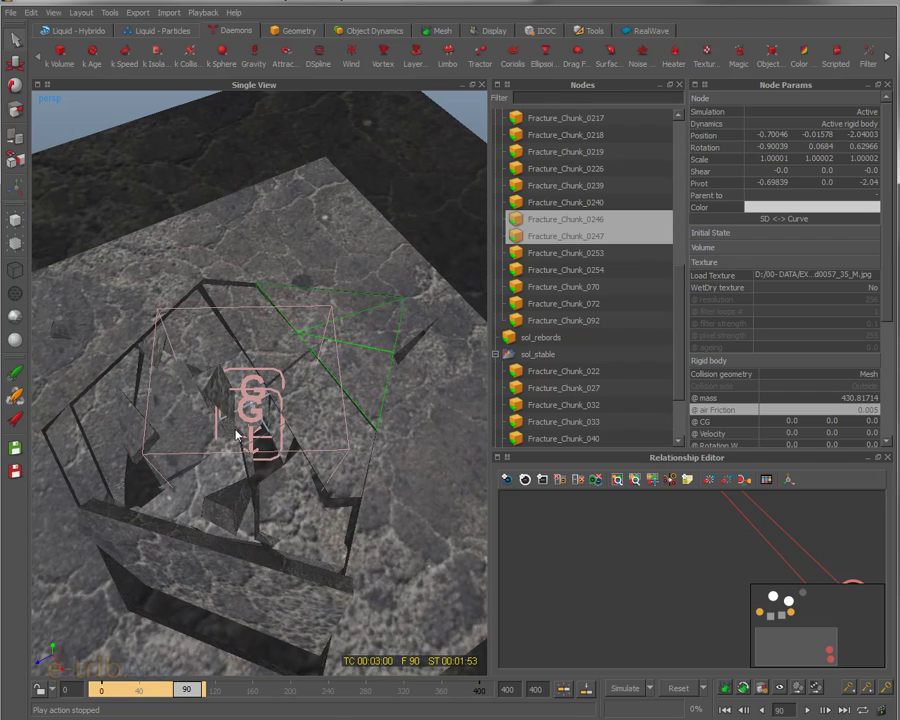
{"action": "left_click_drag", "start_coordinate": [295, 450], "coordinate": [215, 396], "text": "alt"}
{"action": "left_click_drag", "start_coordinate": [257, 430], "coordinate": [222, 352], "text": "alt"}
{"action": "left_click_drag", "start_coordinate": [277, 422], "coordinate": [237, 381], "text": "alt"}
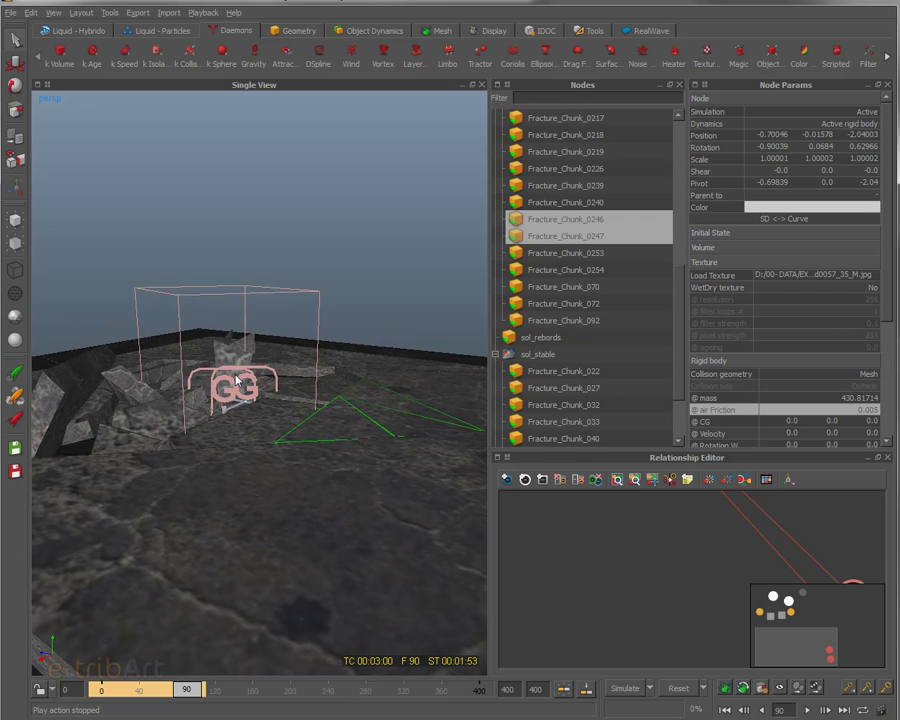
{"action": "scroll", "coordinate": [247, 412], "scroll_direction": "down", "scroll_amount": 5}
{"action": "scroll", "coordinate": [277, 411], "scroll_direction": "up", "scroll_amount": 2}
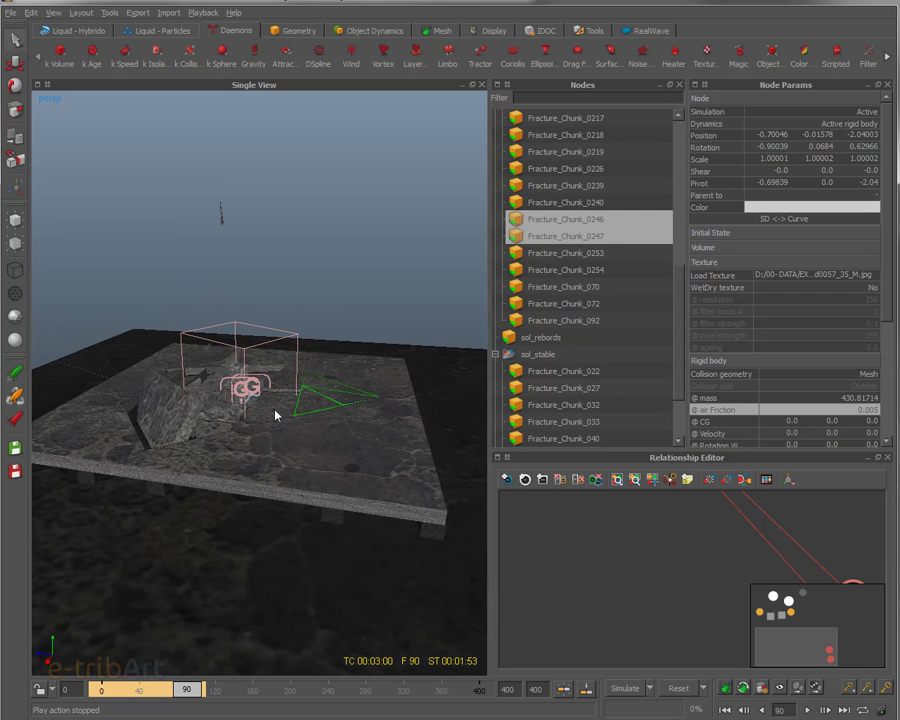
Step: Select the shard flying high above the slab and examine its mass and height over the gravity box at frame 90
{"action": "scroll", "coordinate": [278, 413], "scroll_direction": "up", "scroll_amount": 2}
{"action": "left_click_drag", "start_coordinate": [279, 412], "coordinate": [297, 438], "text": "alt"}
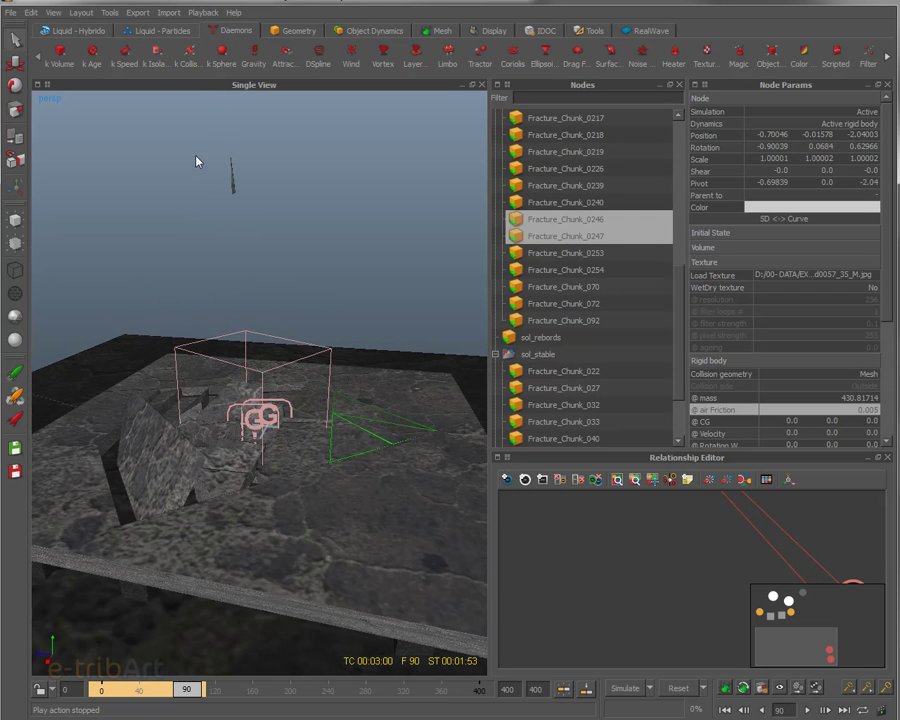
{"action": "left_click_drag", "start_coordinate": [201, 145], "coordinate": [180, 261]}
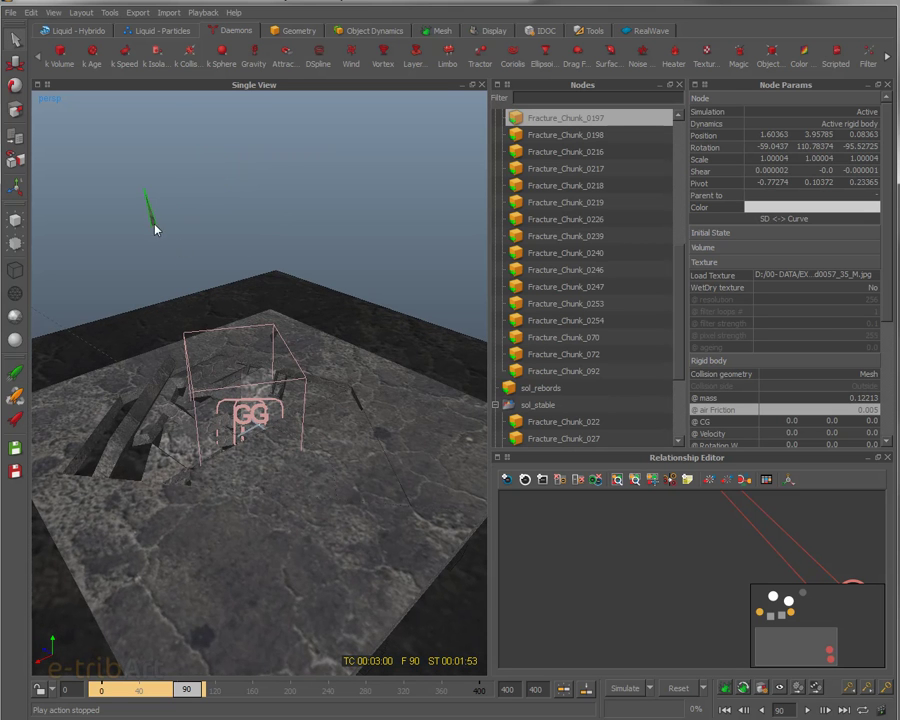
{"action": "left_click_drag", "start_coordinate": [233, 396], "coordinate": [272, 374], "text": "alt"}
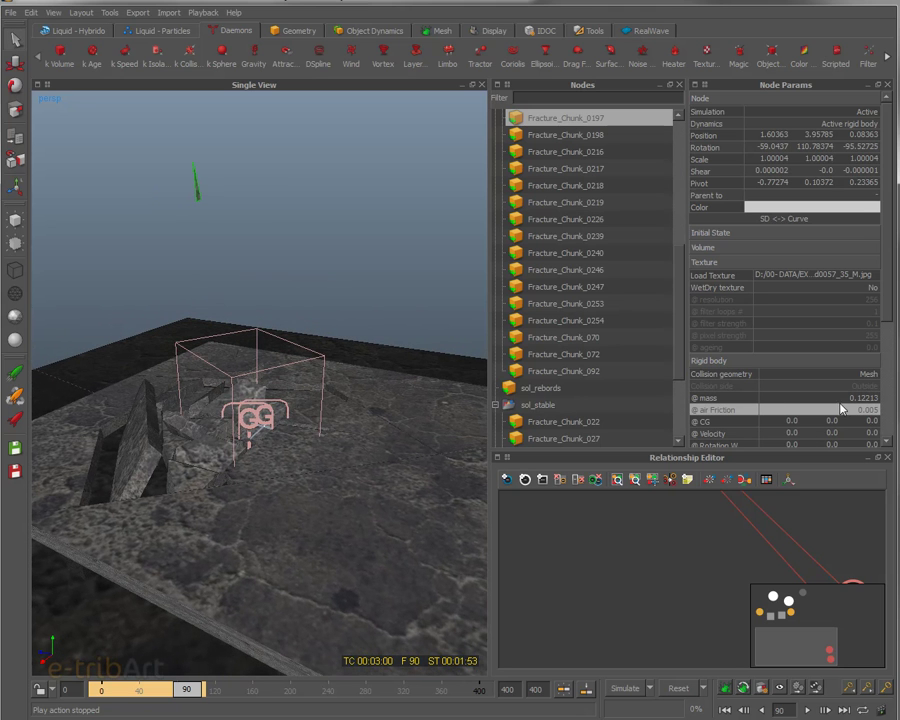
{"action": "left_click_drag", "start_coordinate": [241, 330], "coordinate": [276, 172], "text": "alt"}
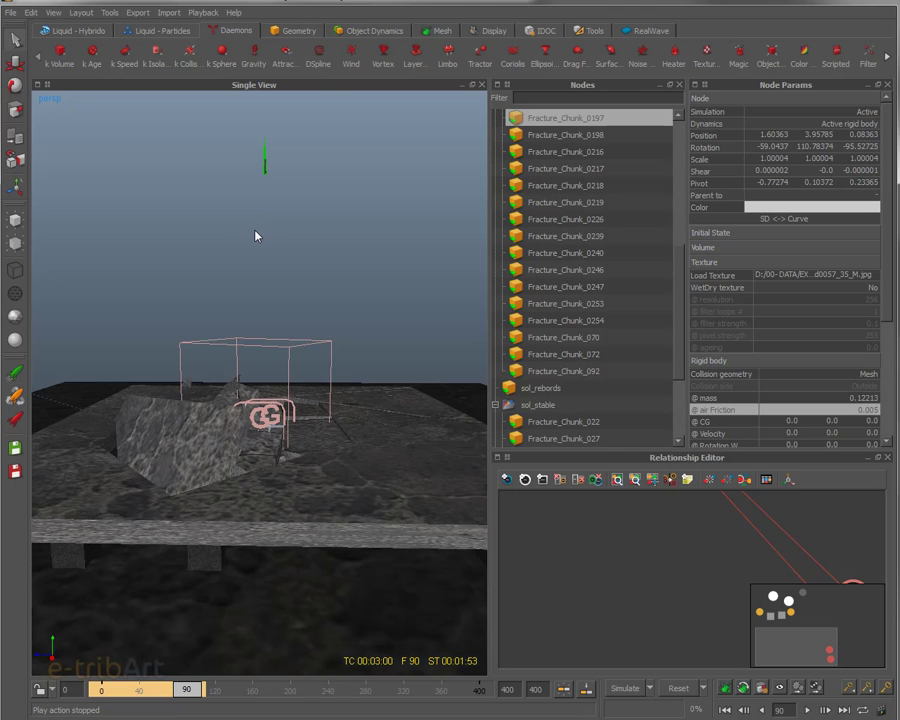
{"action": "scroll", "coordinate": [253, 242], "scroll_direction": "down", "scroll_amount": 6}
{"action": "scroll", "coordinate": [250, 244], "scroll_direction": "up", "scroll_amount": 6}
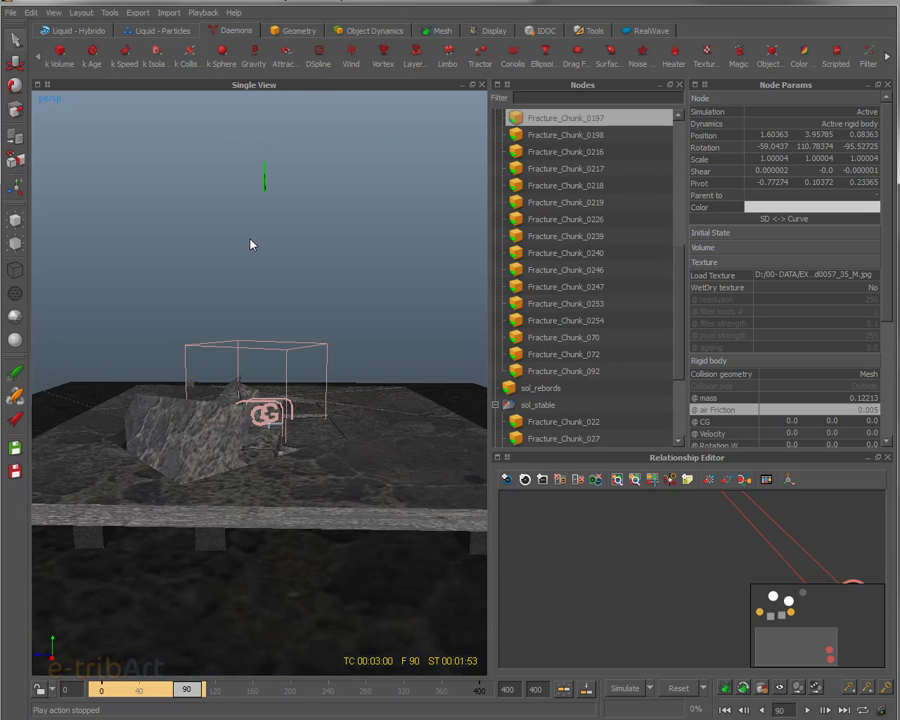
Step: Go back to frame 67 and check the mass of the small chunk thrown up just beyond the gravity box
{"action": "key", "text": "Left"}
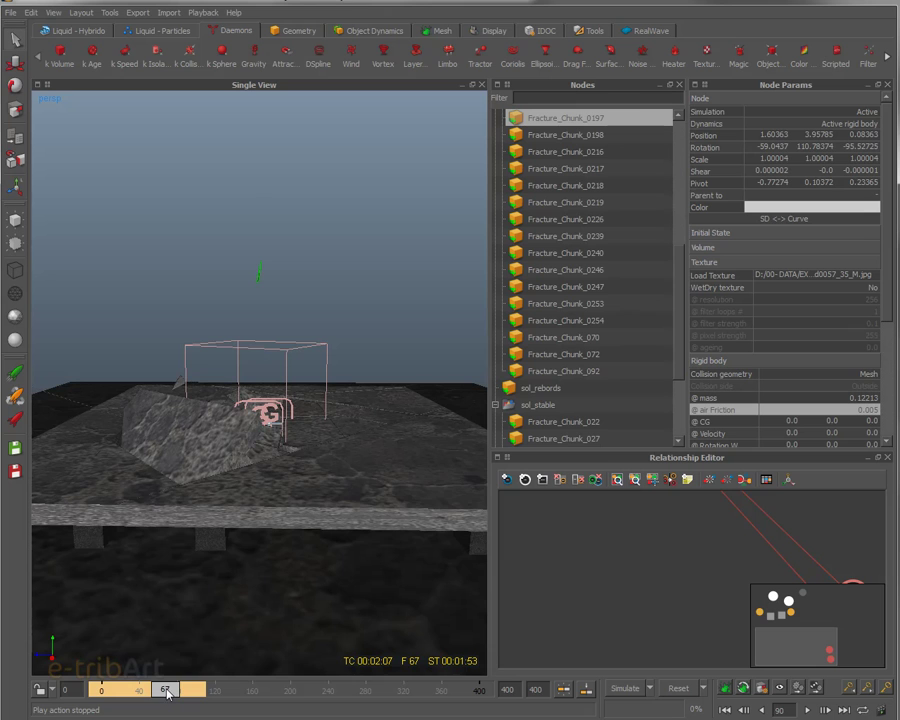
{"action": "scroll", "coordinate": [215, 462], "scroll_direction": "up", "scroll_amount": 3}
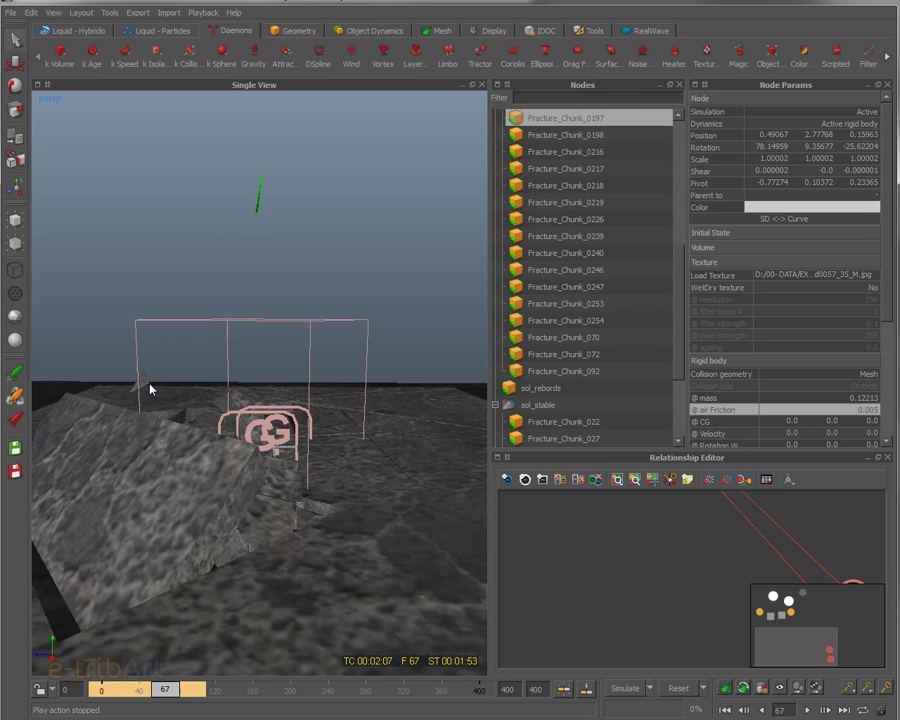
{"action": "left_click", "coordinate": [146, 392]}
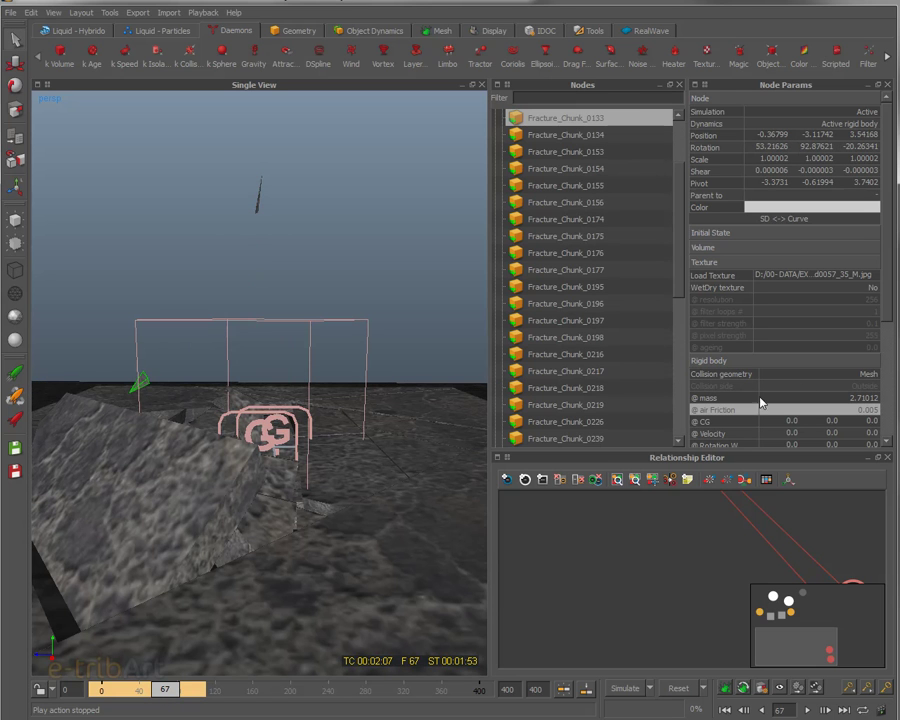
{"action": "left_click", "coordinate": [860, 399]}
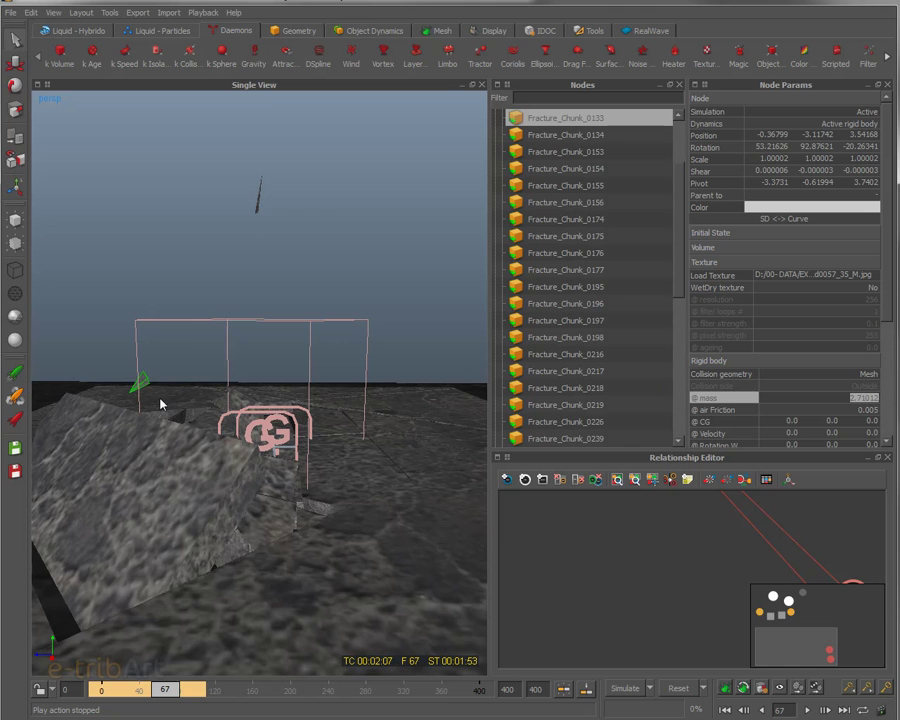
Step: Compare the masses of the large tilted chunk, two smaller slab chunks and the flying shard by selecting each one
{"action": "left_click_drag", "start_coordinate": [170, 401], "coordinate": [191, 305], "text": "alt"}
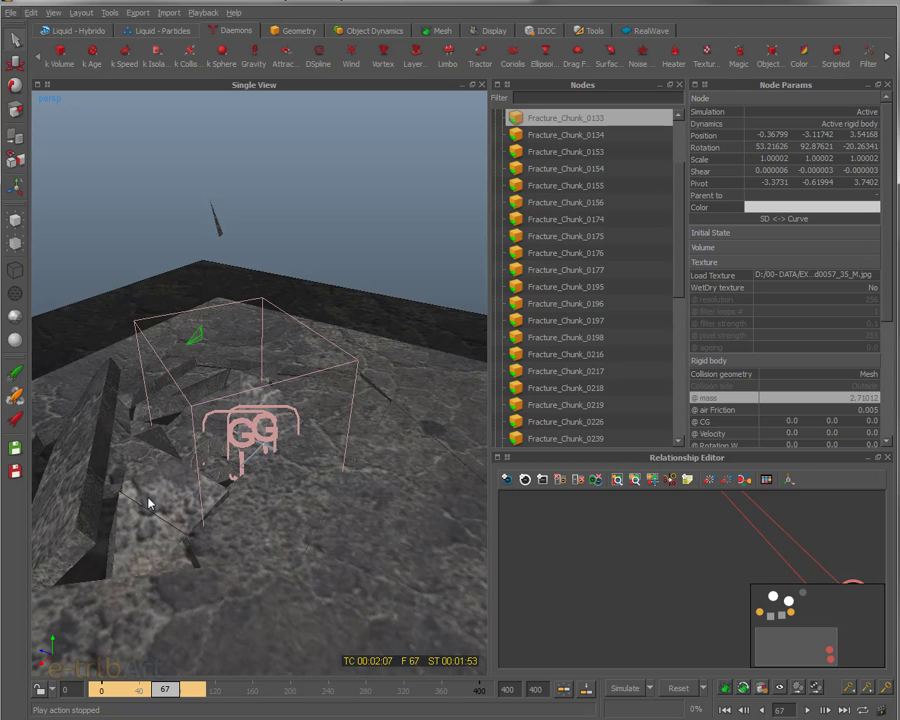
{"action": "mouse_move", "coordinate": [148, 503]}
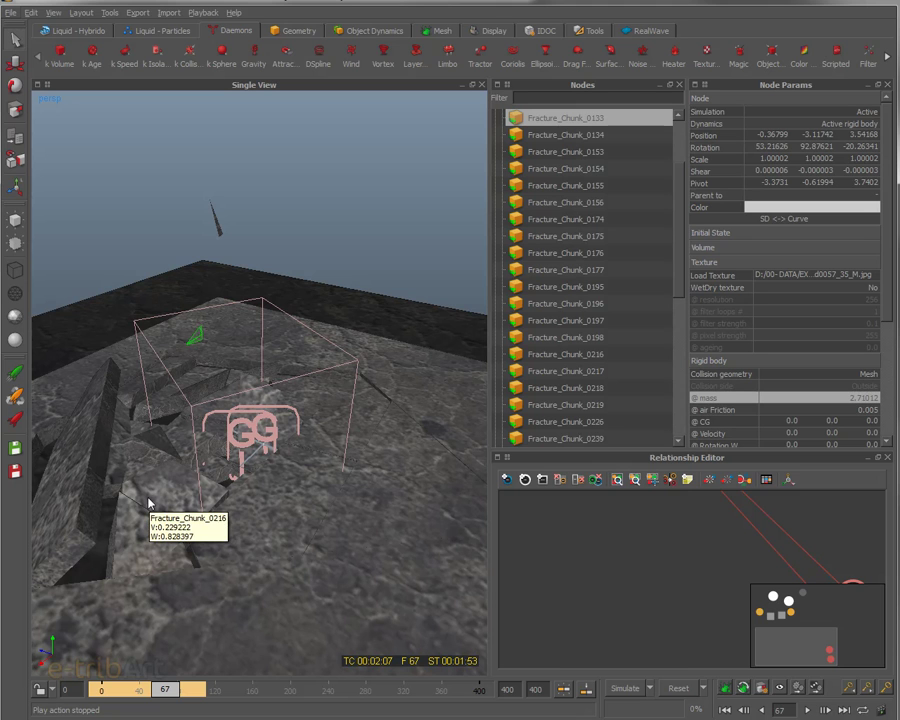
{"action": "left_click", "coordinate": [92, 506]}
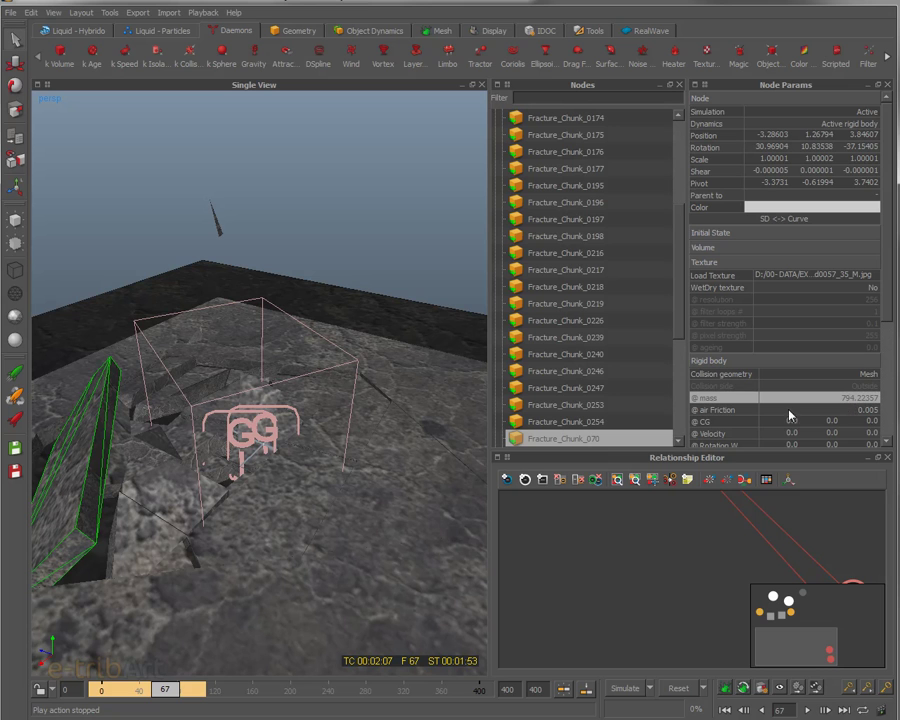
{"action": "left_click_drag", "start_coordinate": [238, 424], "coordinate": [175, 470], "text": "alt"}
{"action": "left_click", "coordinate": [175, 470]}
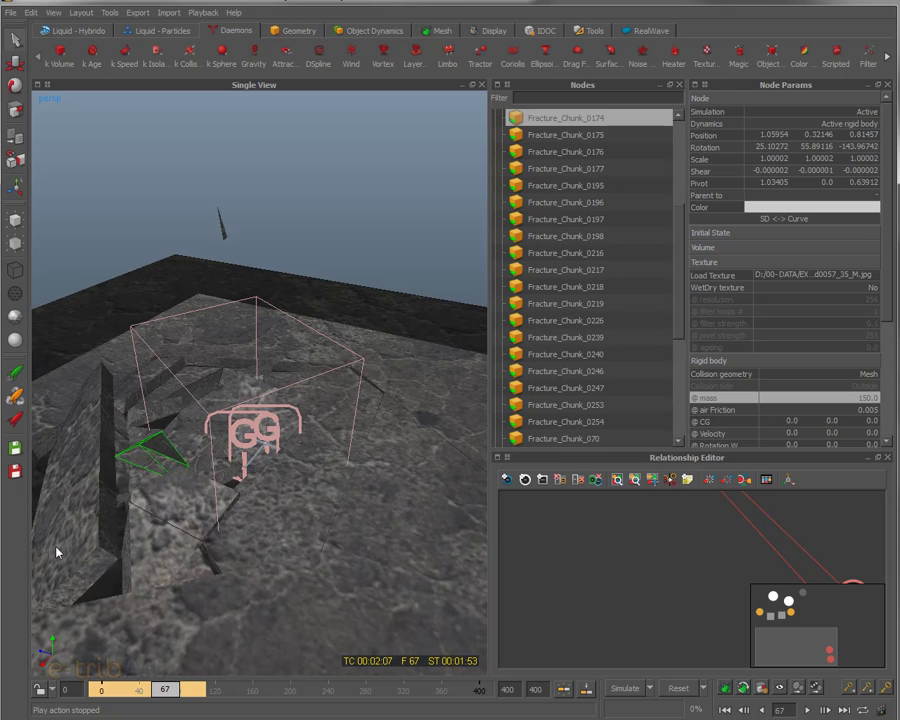
{"action": "left_click", "coordinate": [240, 560]}
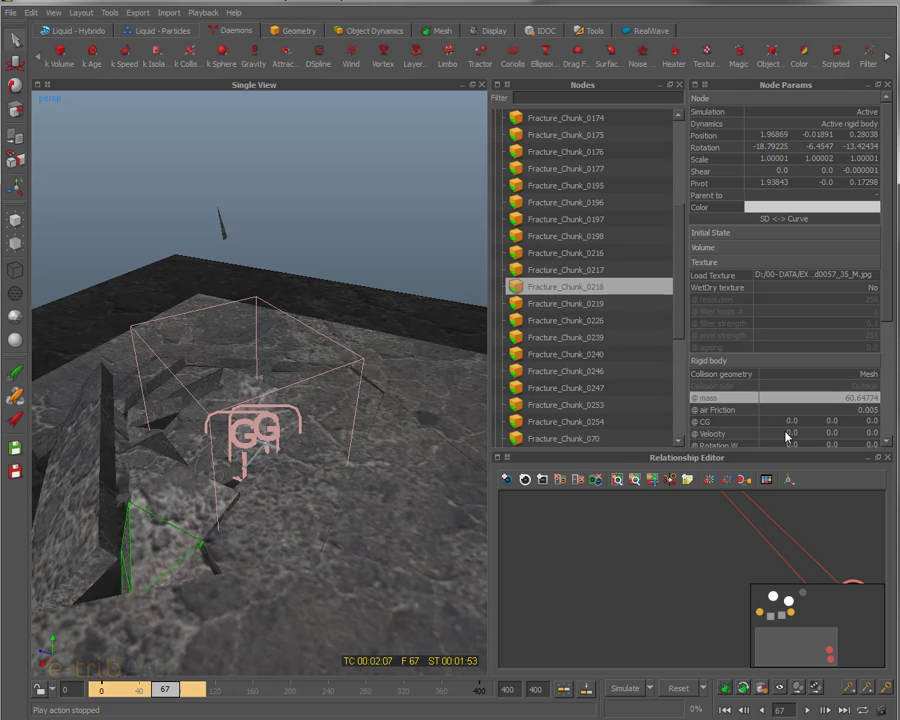
{"action": "left_click", "coordinate": [222, 228]}
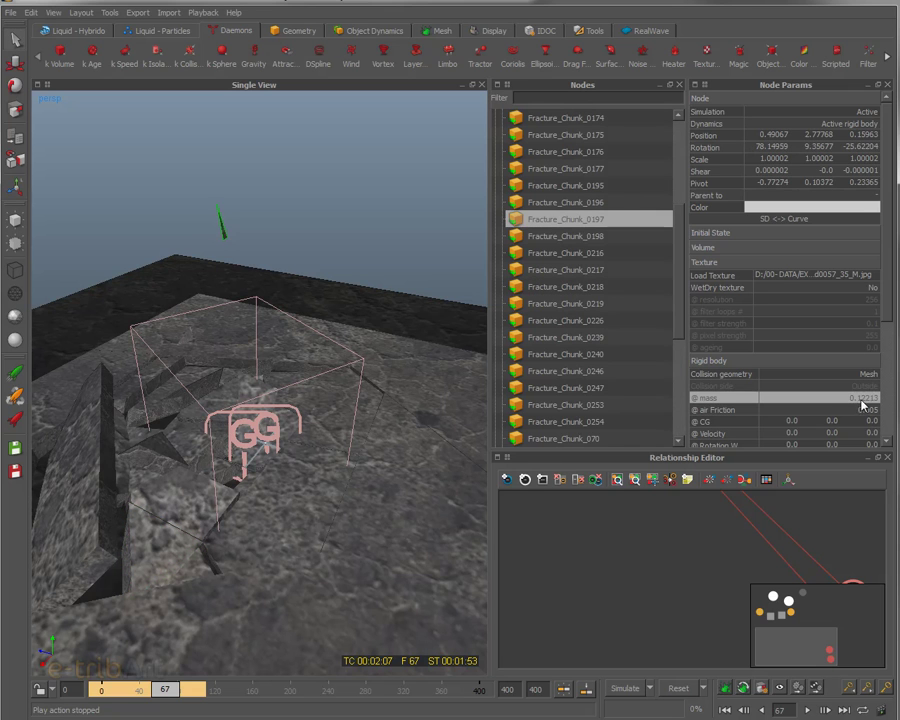
Step: Reselect the small chunk outside the gravity box, Fracture_Chunk_0133, and open its mass for editing
{"action": "left_click_drag", "start_coordinate": [167, 330], "coordinate": [371, 353], "text": "alt"}
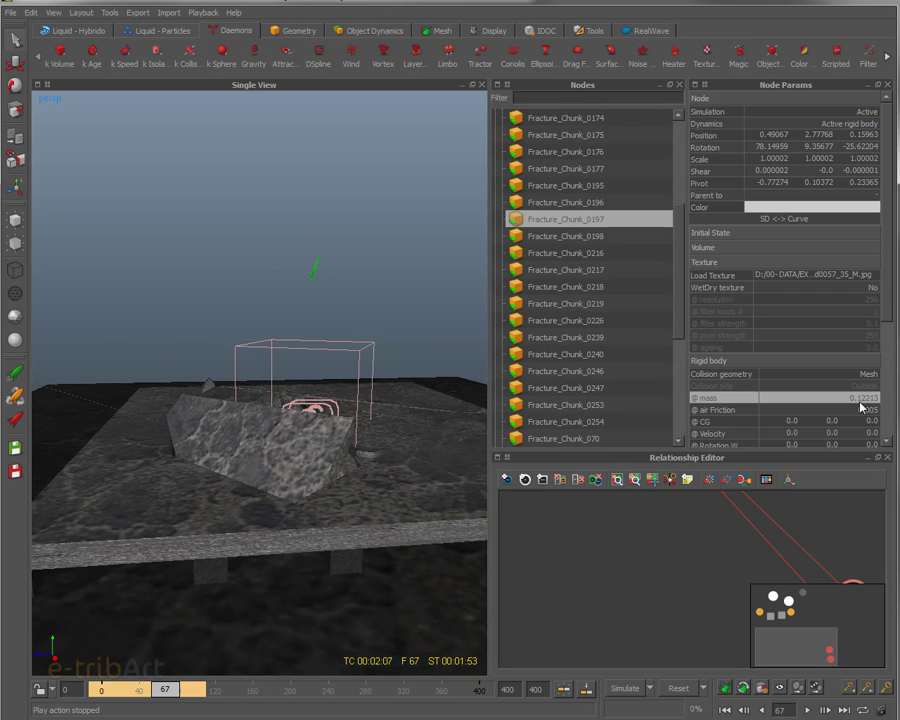
{"action": "left_click", "coordinate": [205, 388]}
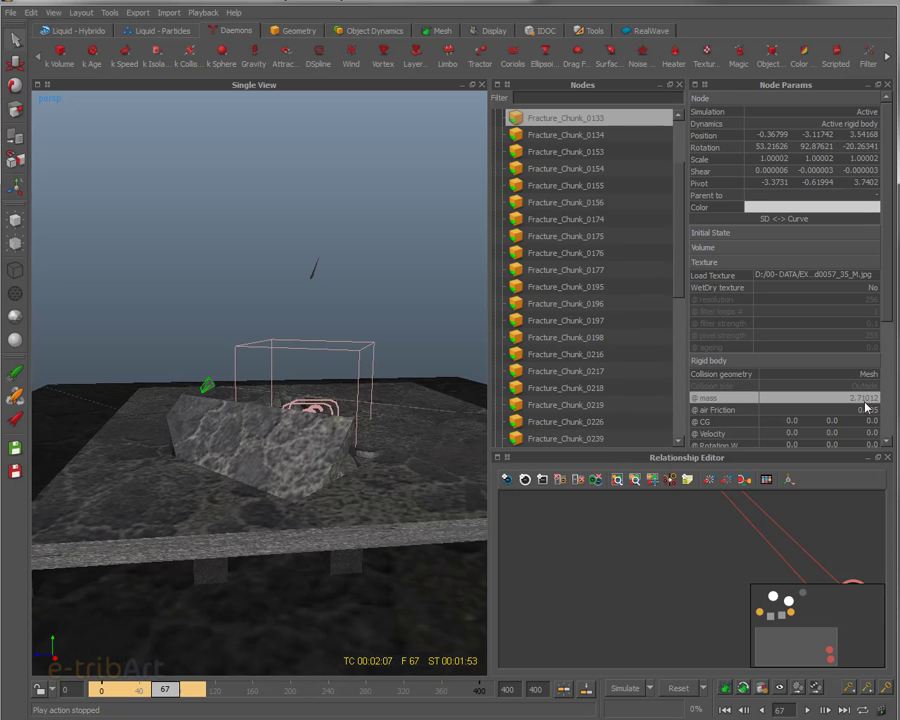
{"action": "scroll", "coordinate": [257, 427], "scroll_direction": "up", "scroll_amount": 3}
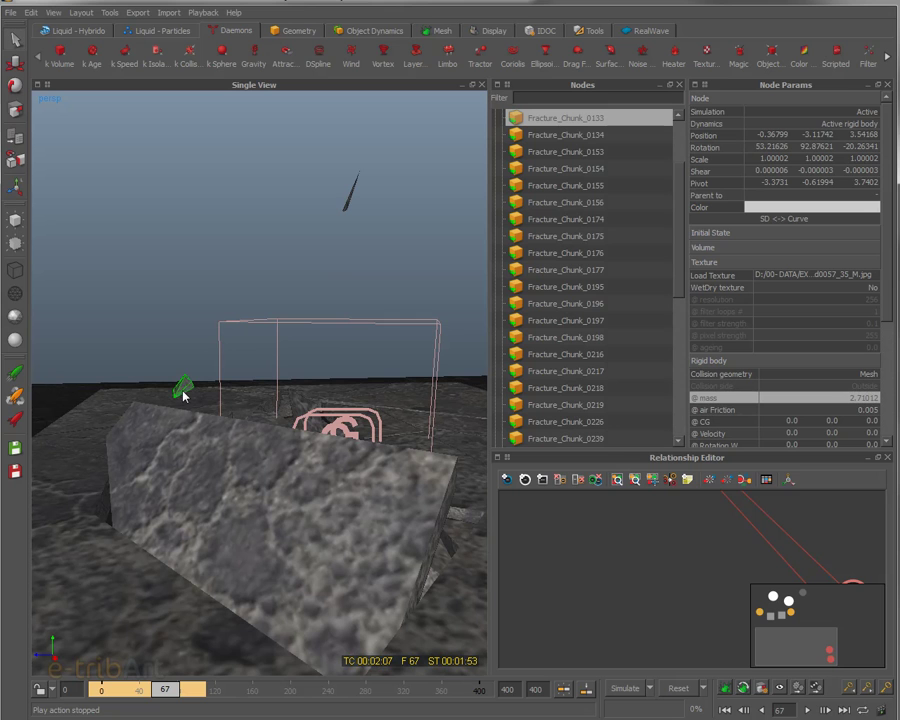
{"action": "double_click", "coordinate": [860, 398]}
{"action": "type", "text": "1"}
{"action": "key", "text": "Return"}
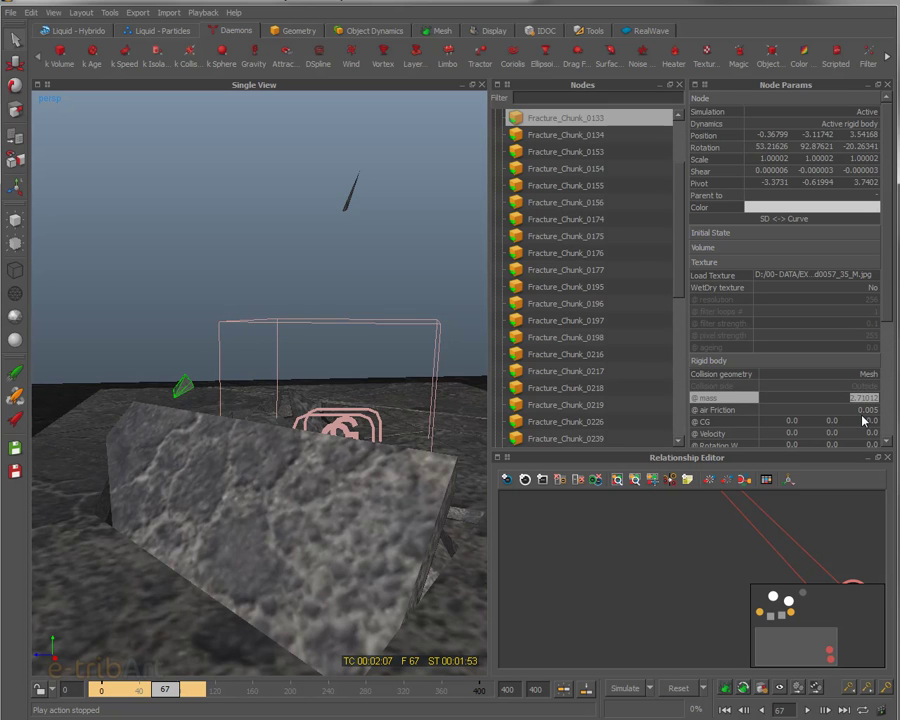
Step: Set the mass of the highest flying shard, Fracture_Chunk_0197, to 10
{"action": "left_click", "coordinate": [346, 193]}
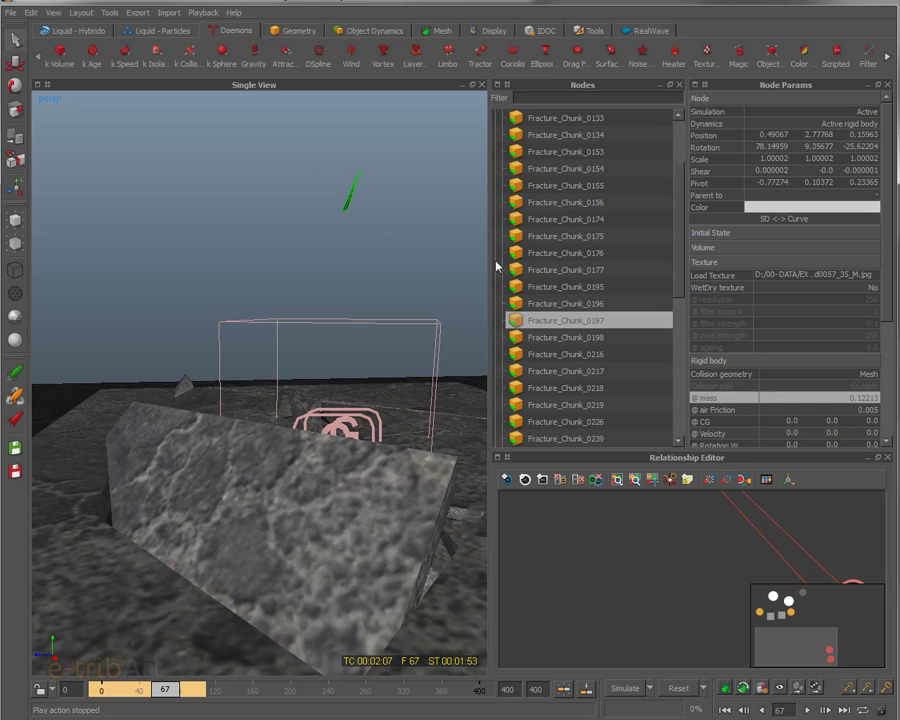
{"action": "double_click", "coordinate": [873, 399]}
{"action": "type", "text": "10"}
{"action": "key", "text": "Return"}
{"action": "left_click_drag", "start_coordinate": [336, 386], "coordinate": [422, 441], "text": "alt"}
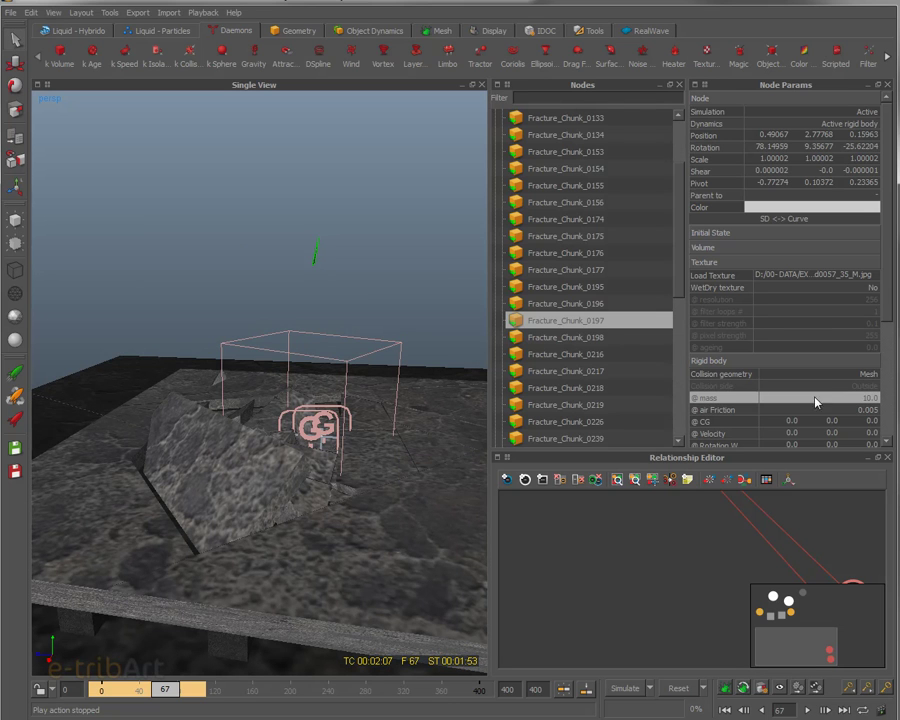
Step: Examine the centre of gravity, object friction and elasticity in the flying shard's rigid body settings
{"action": "scroll", "coordinate": [889, 330], "scroll_direction": "down", "scroll_amount": 2}
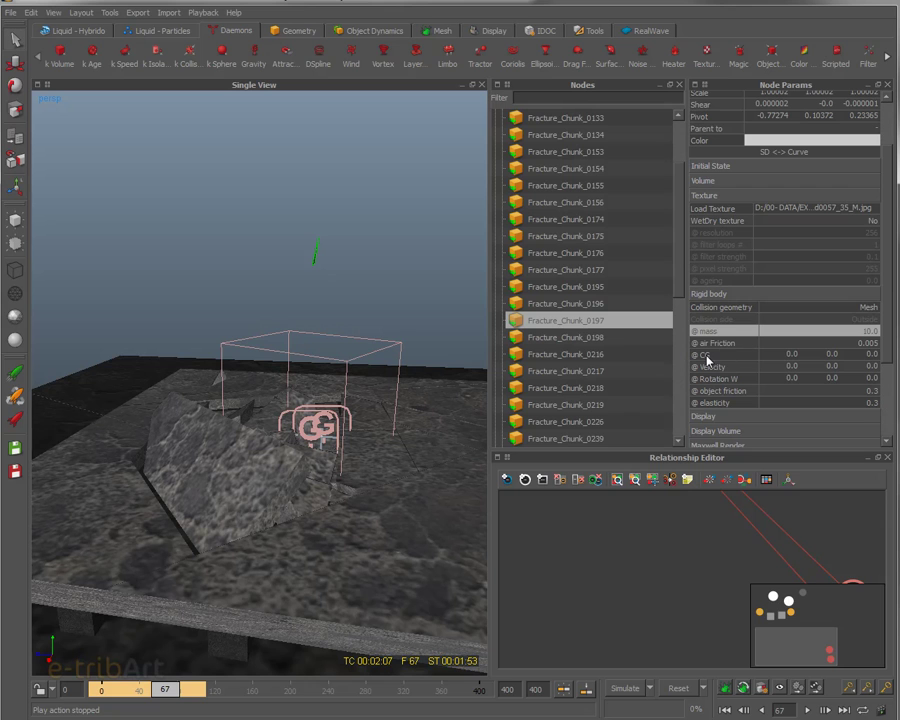
{"action": "left_click", "coordinate": [707, 357]}
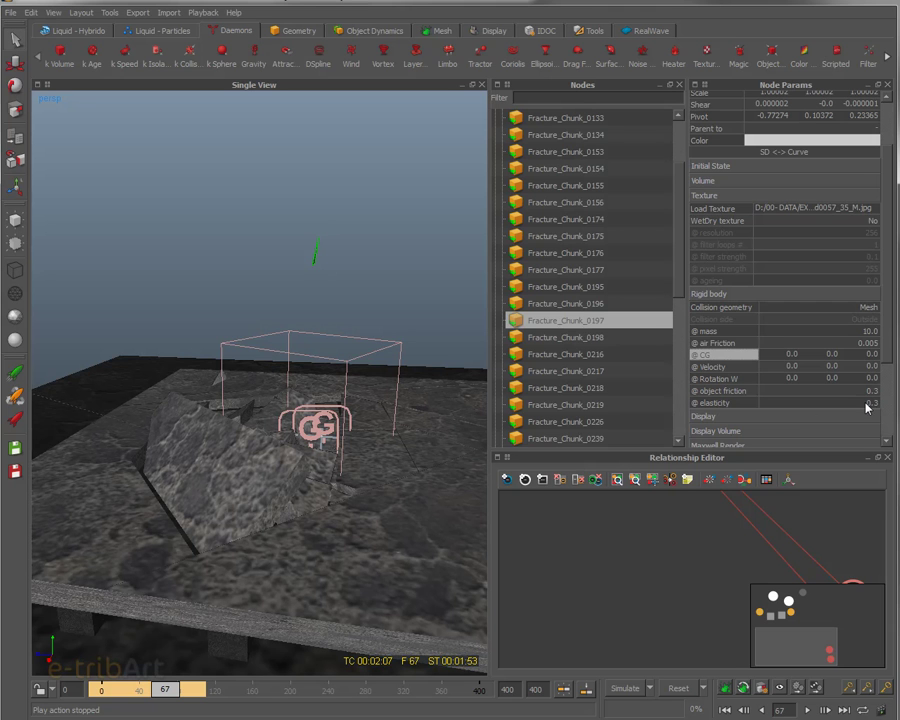
{"action": "left_click_drag", "start_coordinate": [287, 458], "coordinate": [205, 510], "text": "alt"}
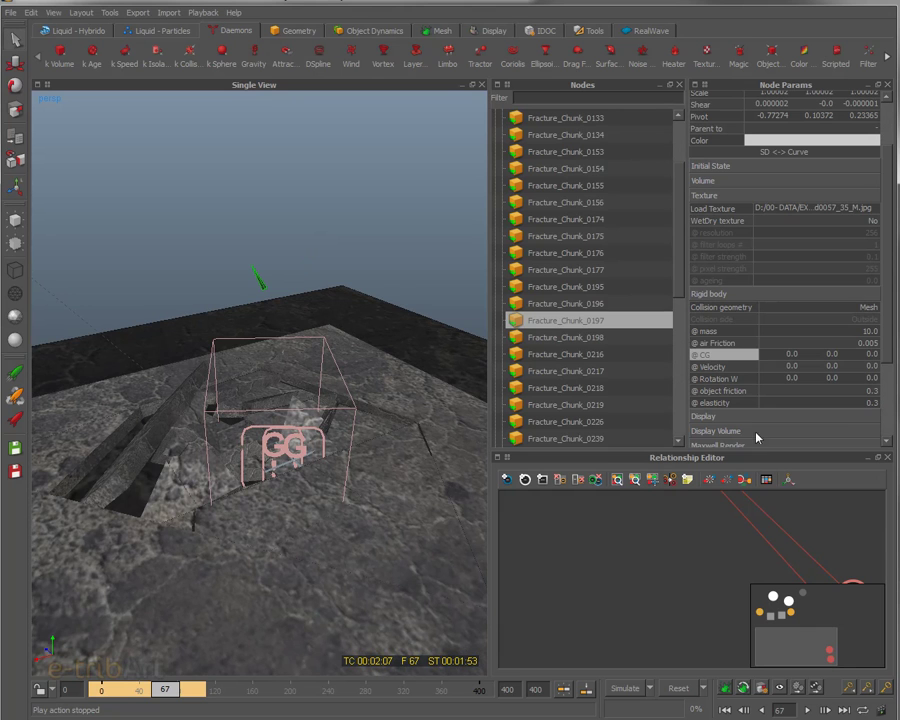
{"action": "left_click", "coordinate": [871, 403]}
Step: Set elasticity to 0.001 and object friction to 0.8 for all chunks in the sol_fracture group
{"action": "scroll", "coordinate": [650, 190], "scroll_direction": "up", "scroll_amount": 2}
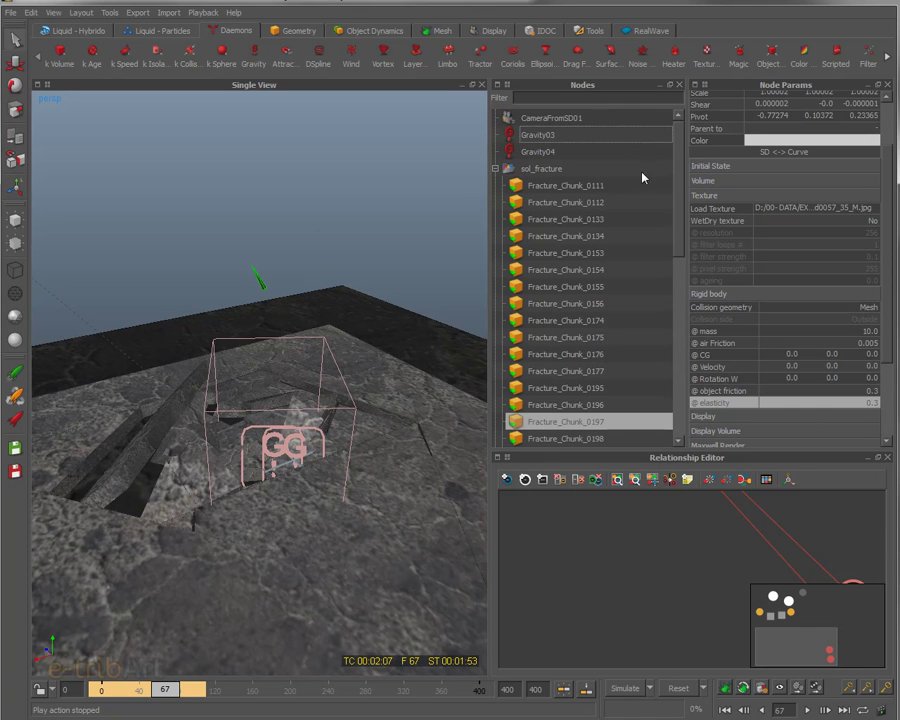
{"action": "left_click", "coordinate": [541, 168]}
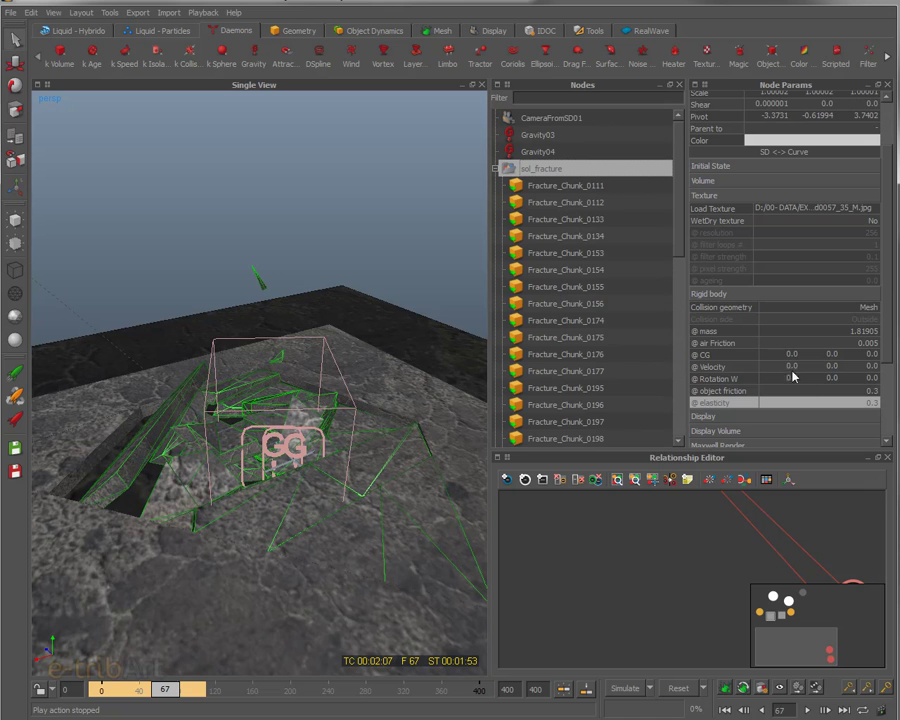
{"action": "type", "text": "0"}
{"action": "key", "text": "Return"}
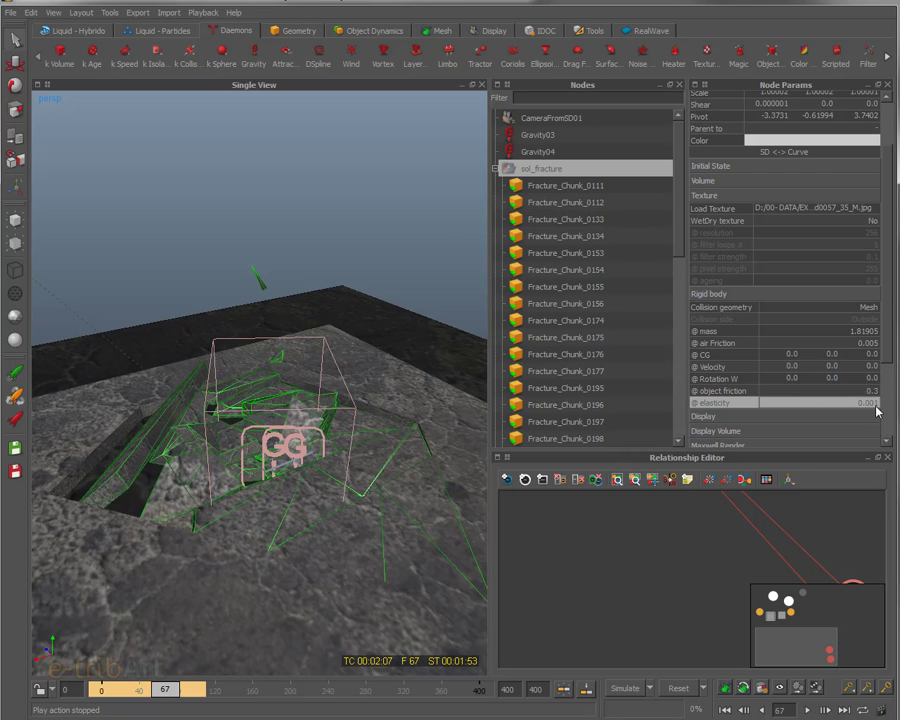
{"action": "double_click", "coordinate": [870, 390]}
{"action": "type", "text": "0."}
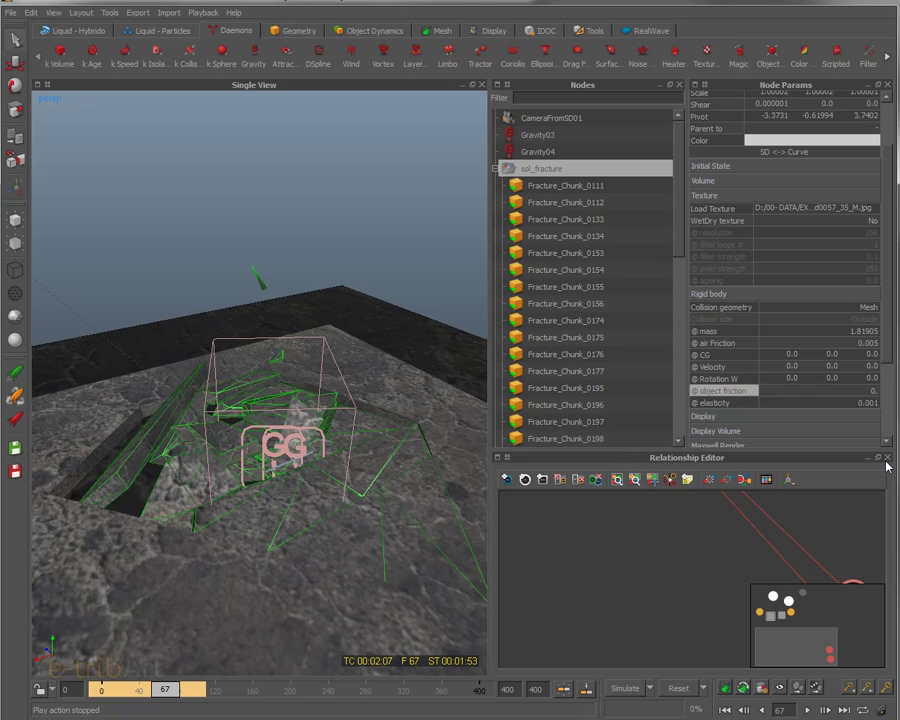
{"action": "key", "text": "Return"}
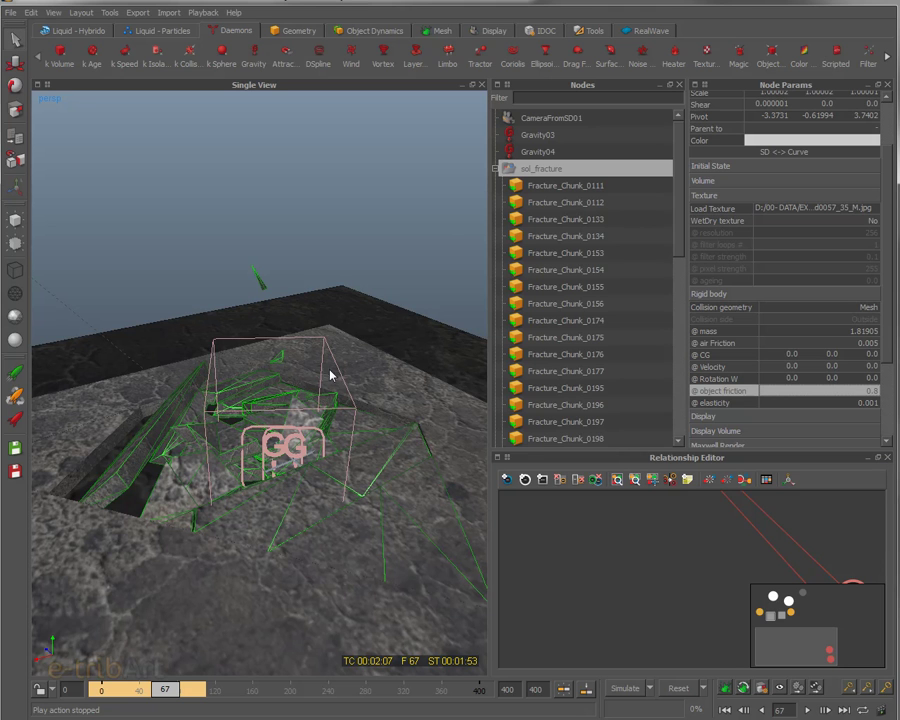
Step: Reset the scene to frame 0 and run the fracture simulation again
{"action": "left_click_drag", "start_coordinate": [287, 464], "coordinate": [307, 460], "text": "alt"}
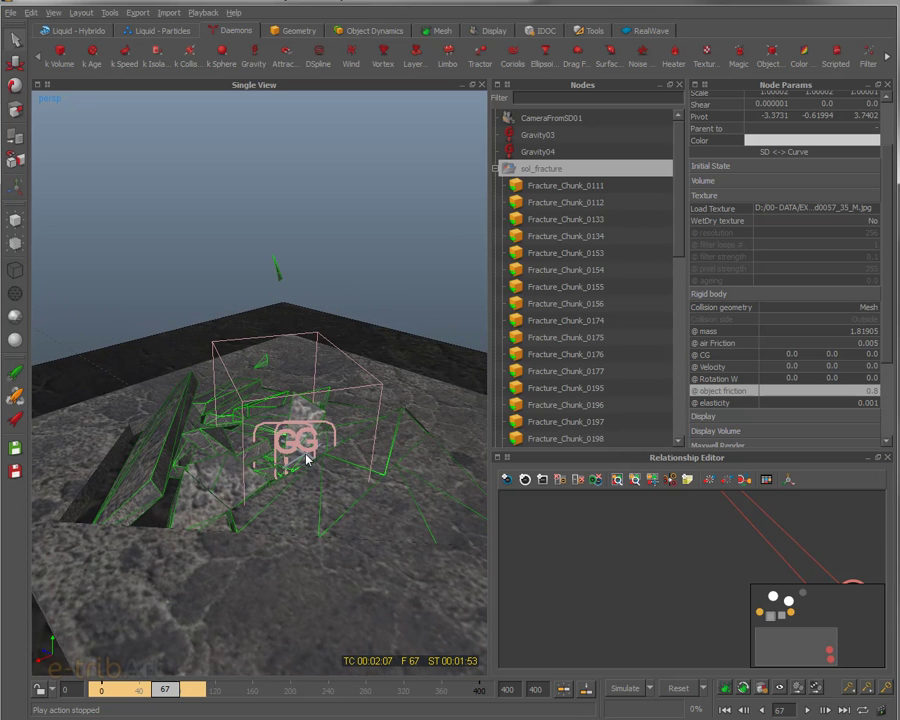
{"action": "left_click", "coordinate": [676, 688]}
{"action": "left_click", "coordinate": [636, 376]}
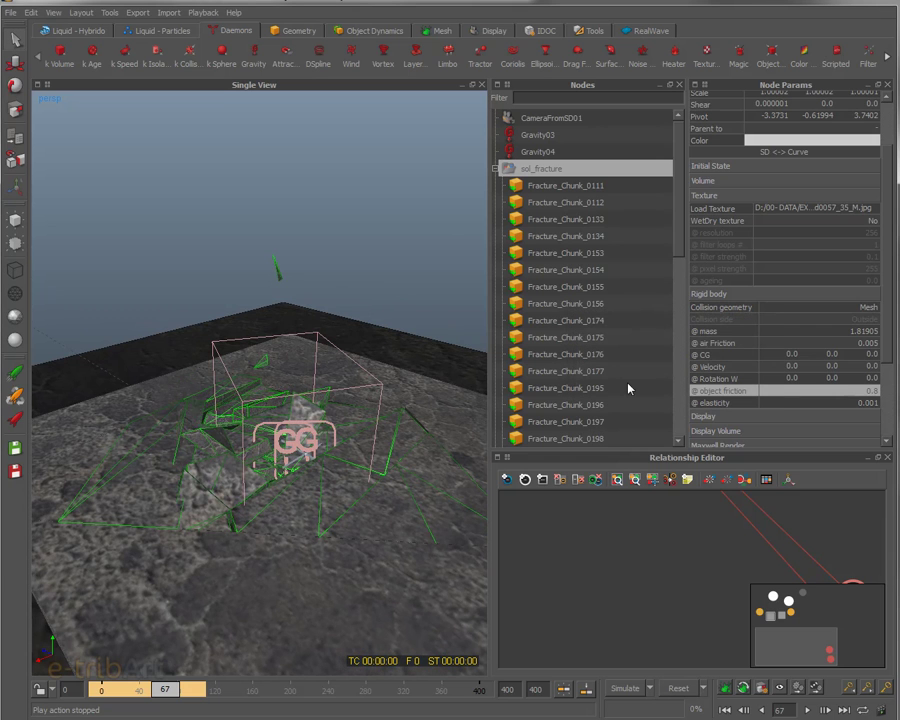
{"action": "left_click", "coordinate": [625, 688]}
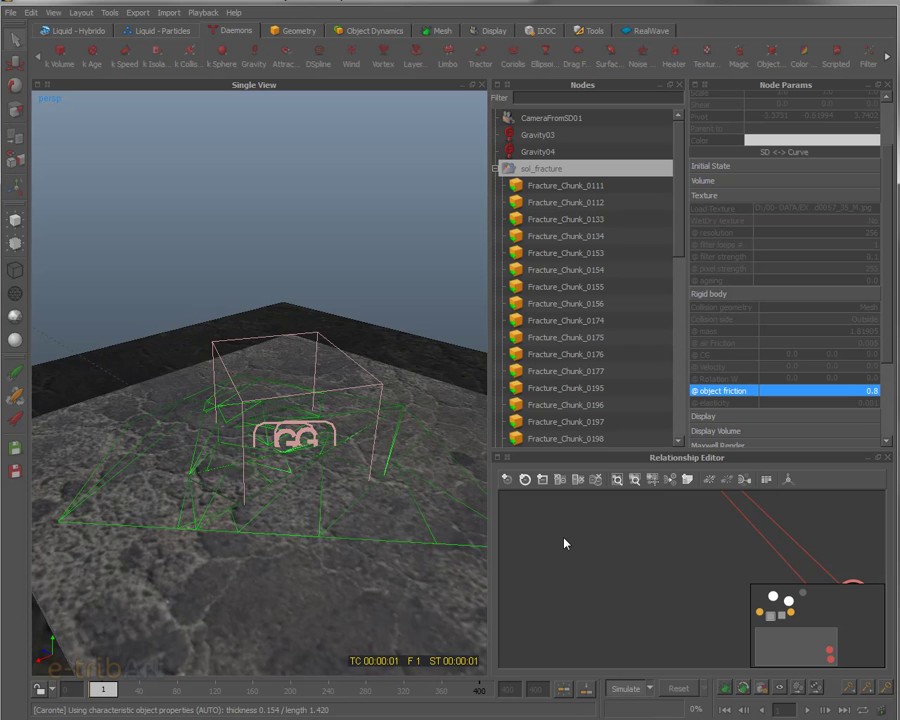
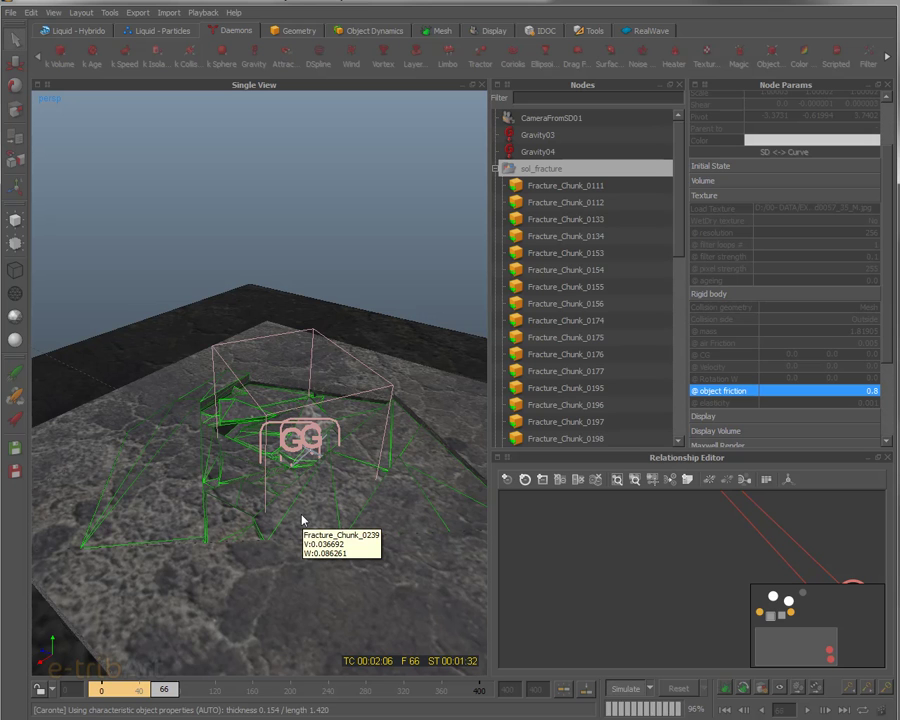
Step: Stop the simulation at frame 68 and examine the fractured slab from a low viewpoint
{"action": "left_click", "coordinate": [621, 688]}
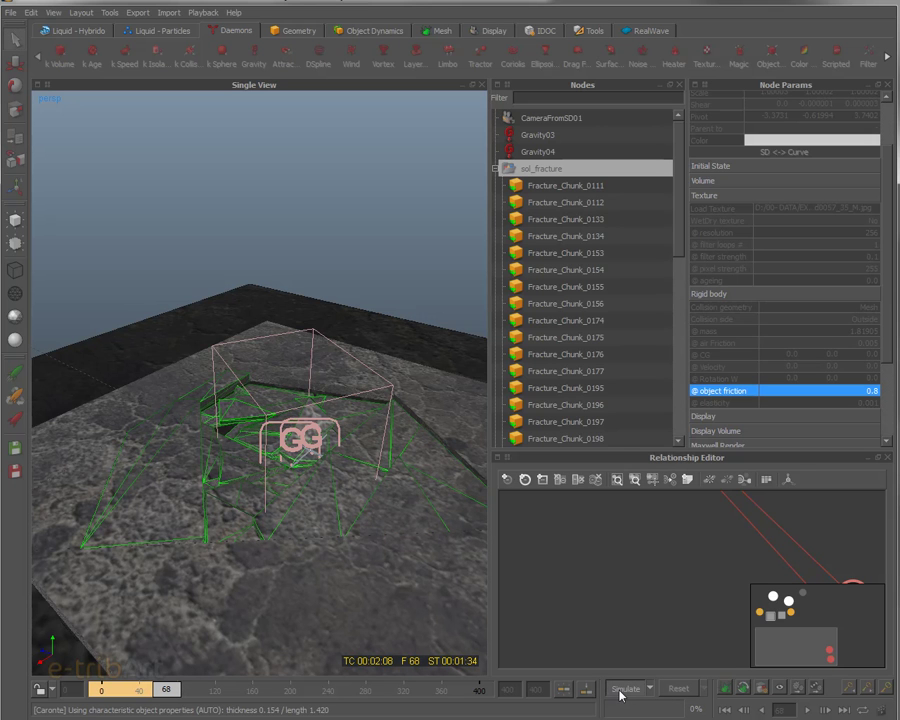
{"action": "mouse_move", "coordinate": [301, 510]}
{"action": "left_mouse_down", "text": "alt"}
{"action": "mouse_move", "coordinate": [350, 490]}
{"action": "mouse_move", "coordinate": [314, 518]}
{"action": "left_mouse_up", "text": "alt"}
{"action": "left_click_drag", "start_coordinate": [272, 517], "coordinate": [193, 491], "text": "alt"}
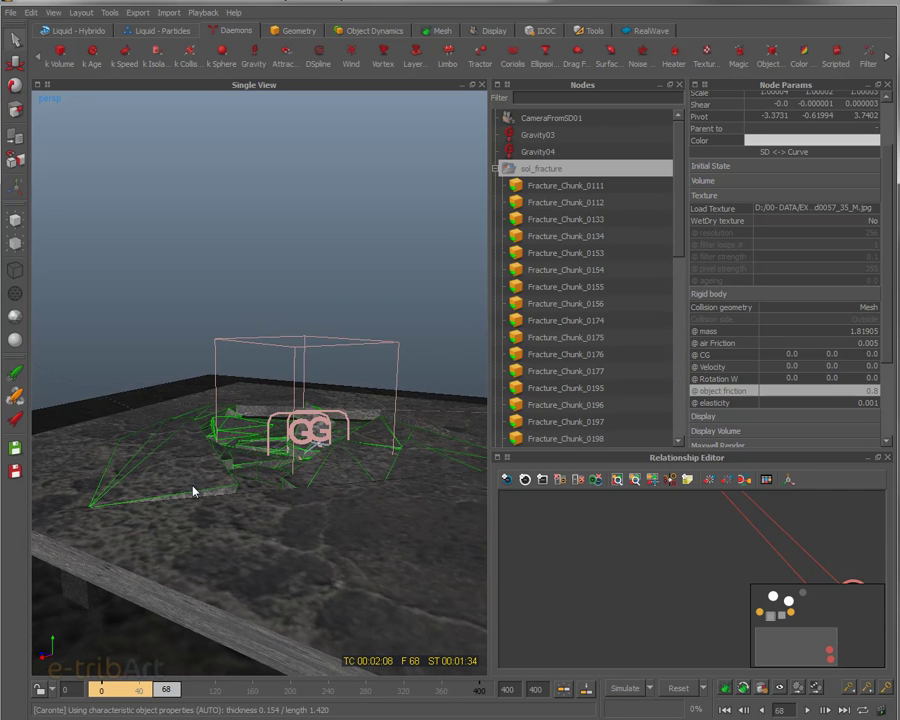
Step: Select the large displaced slab chunk beside the gravity box and examine its position against the surrounding fracture from several angles
{"action": "left_click", "coordinate": [172, 494]}
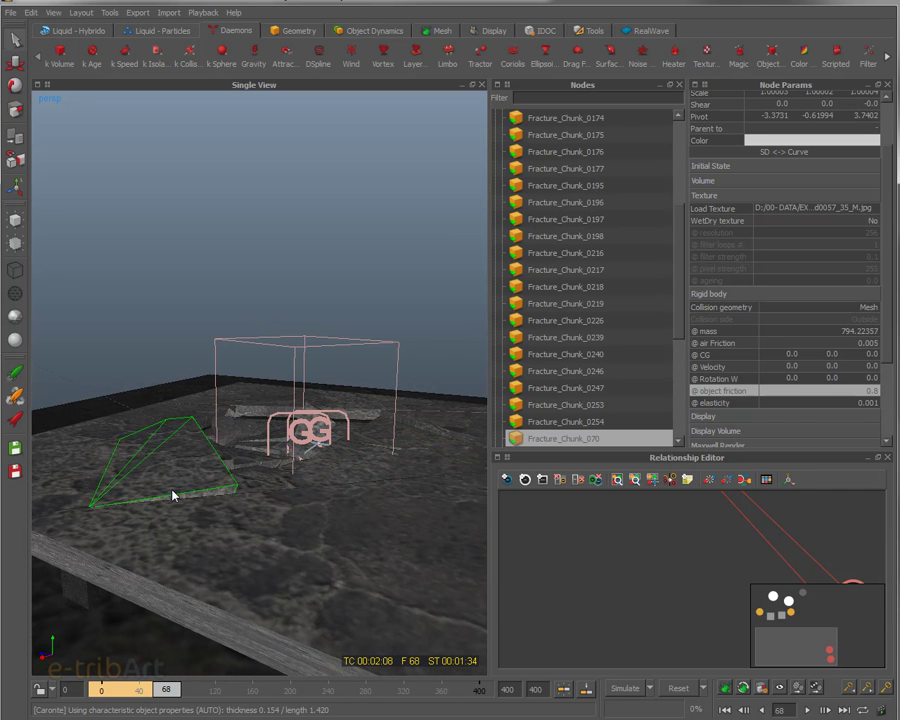
{"action": "mouse_move", "coordinate": [170, 477]}
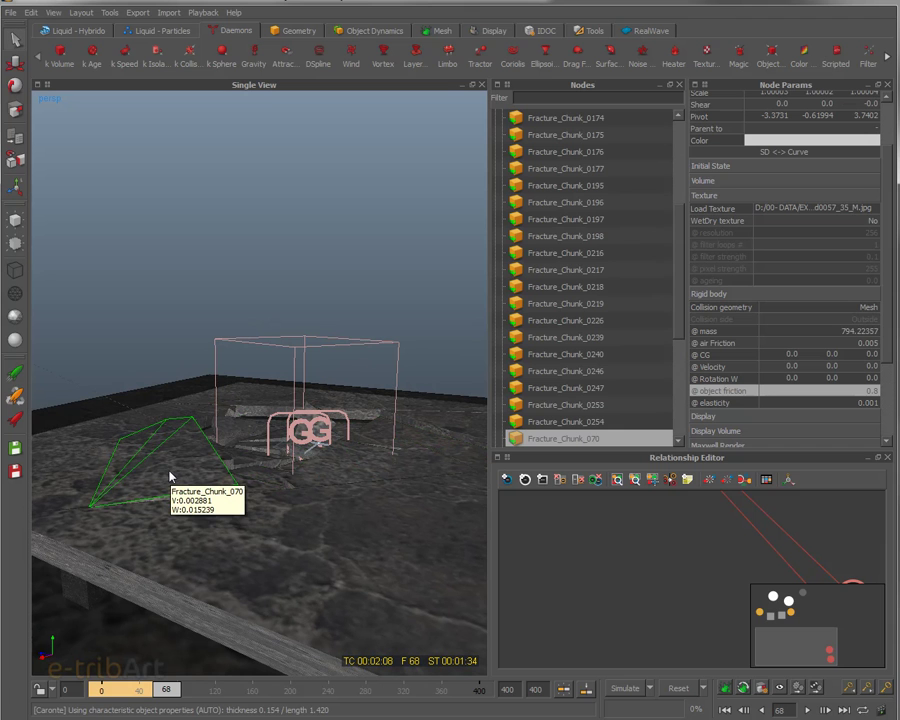
{"action": "left_click_drag", "start_coordinate": [156, 483], "coordinate": [160, 523], "text": "alt"}
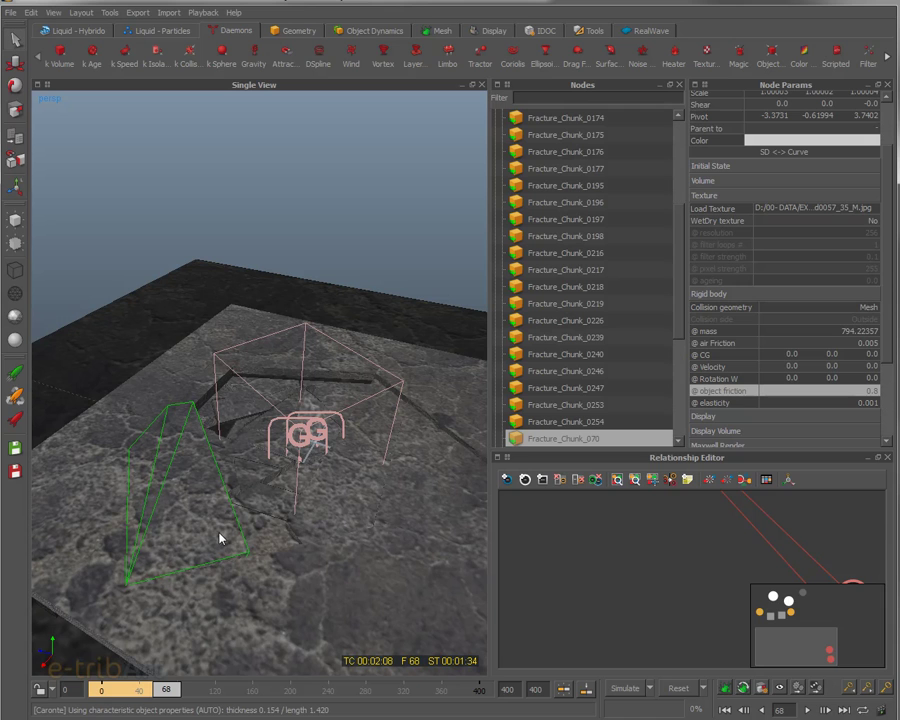
{"action": "mouse_move", "coordinate": [220, 538]}
{"action": "mouse_move", "coordinate": [195, 515]}
{"action": "left_mouse_down", "text": "alt"}
{"action": "mouse_move", "coordinate": [110, 518]}
{"action": "mouse_move", "coordinate": [145, 532]}
{"action": "mouse_move", "coordinate": [282, 523]}
{"action": "mouse_move", "coordinate": [196, 519]}
{"action": "left_mouse_up", "text": "alt"}
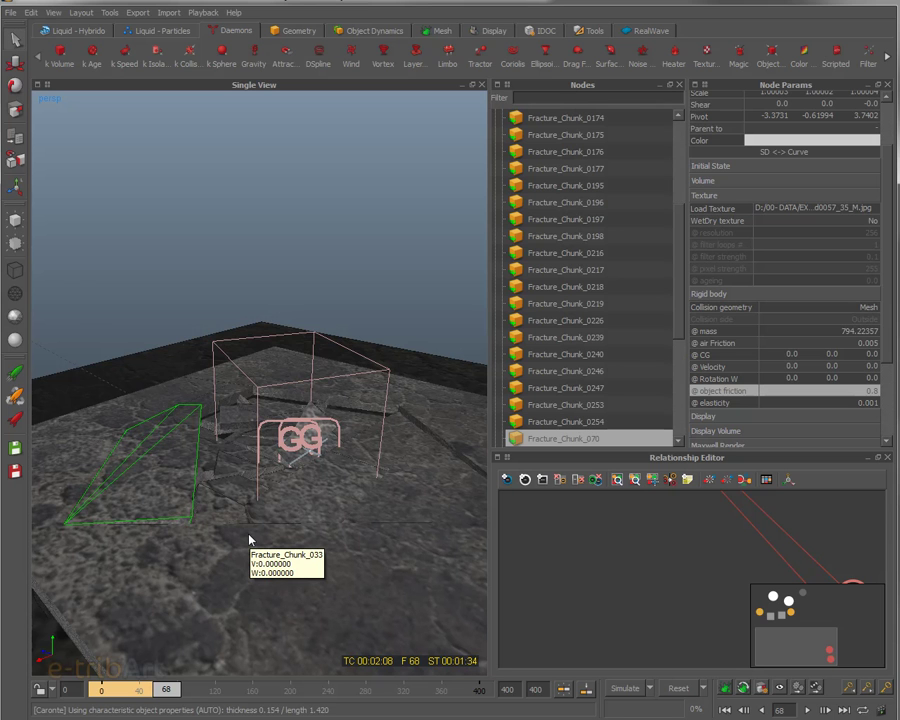
{"action": "left_click_drag", "start_coordinate": [196, 320], "coordinate": [267, 472], "text": "alt"}
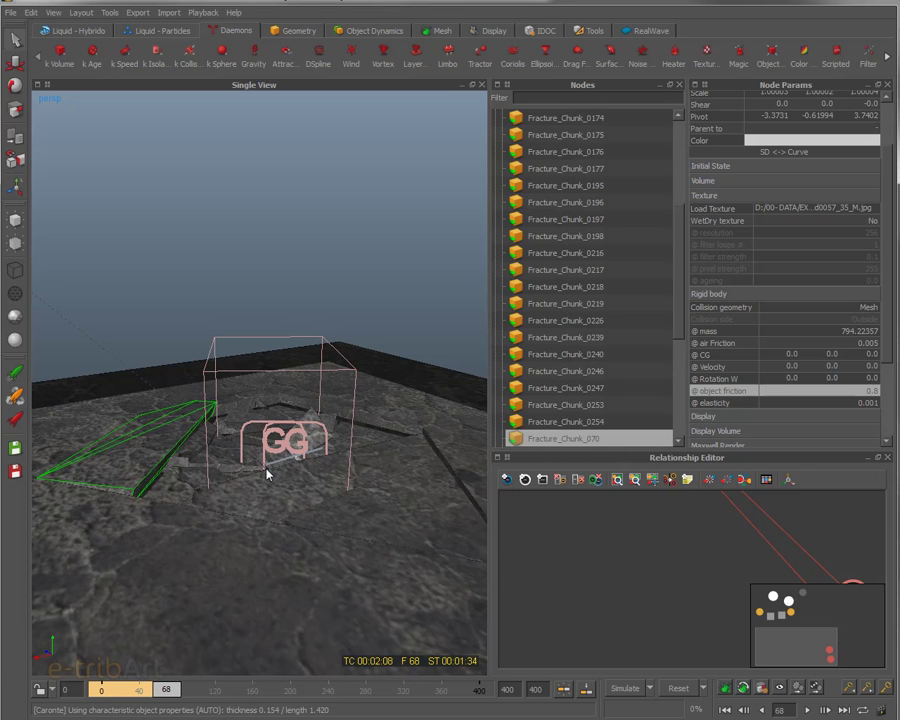
{"action": "middle_click_drag", "start_coordinate": [296, 472], "coordinate": [227, 387]}
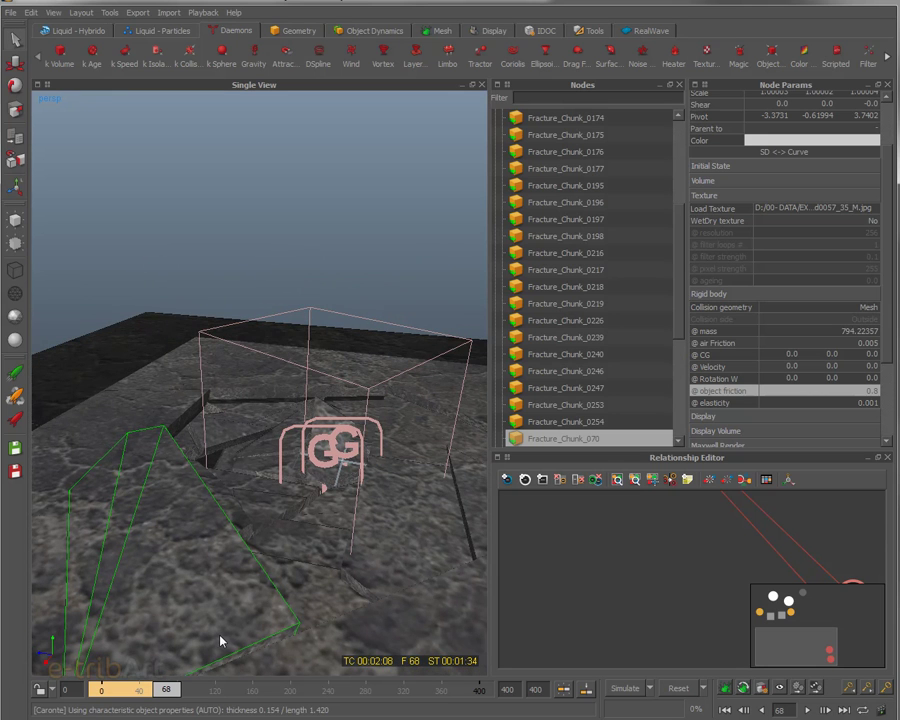